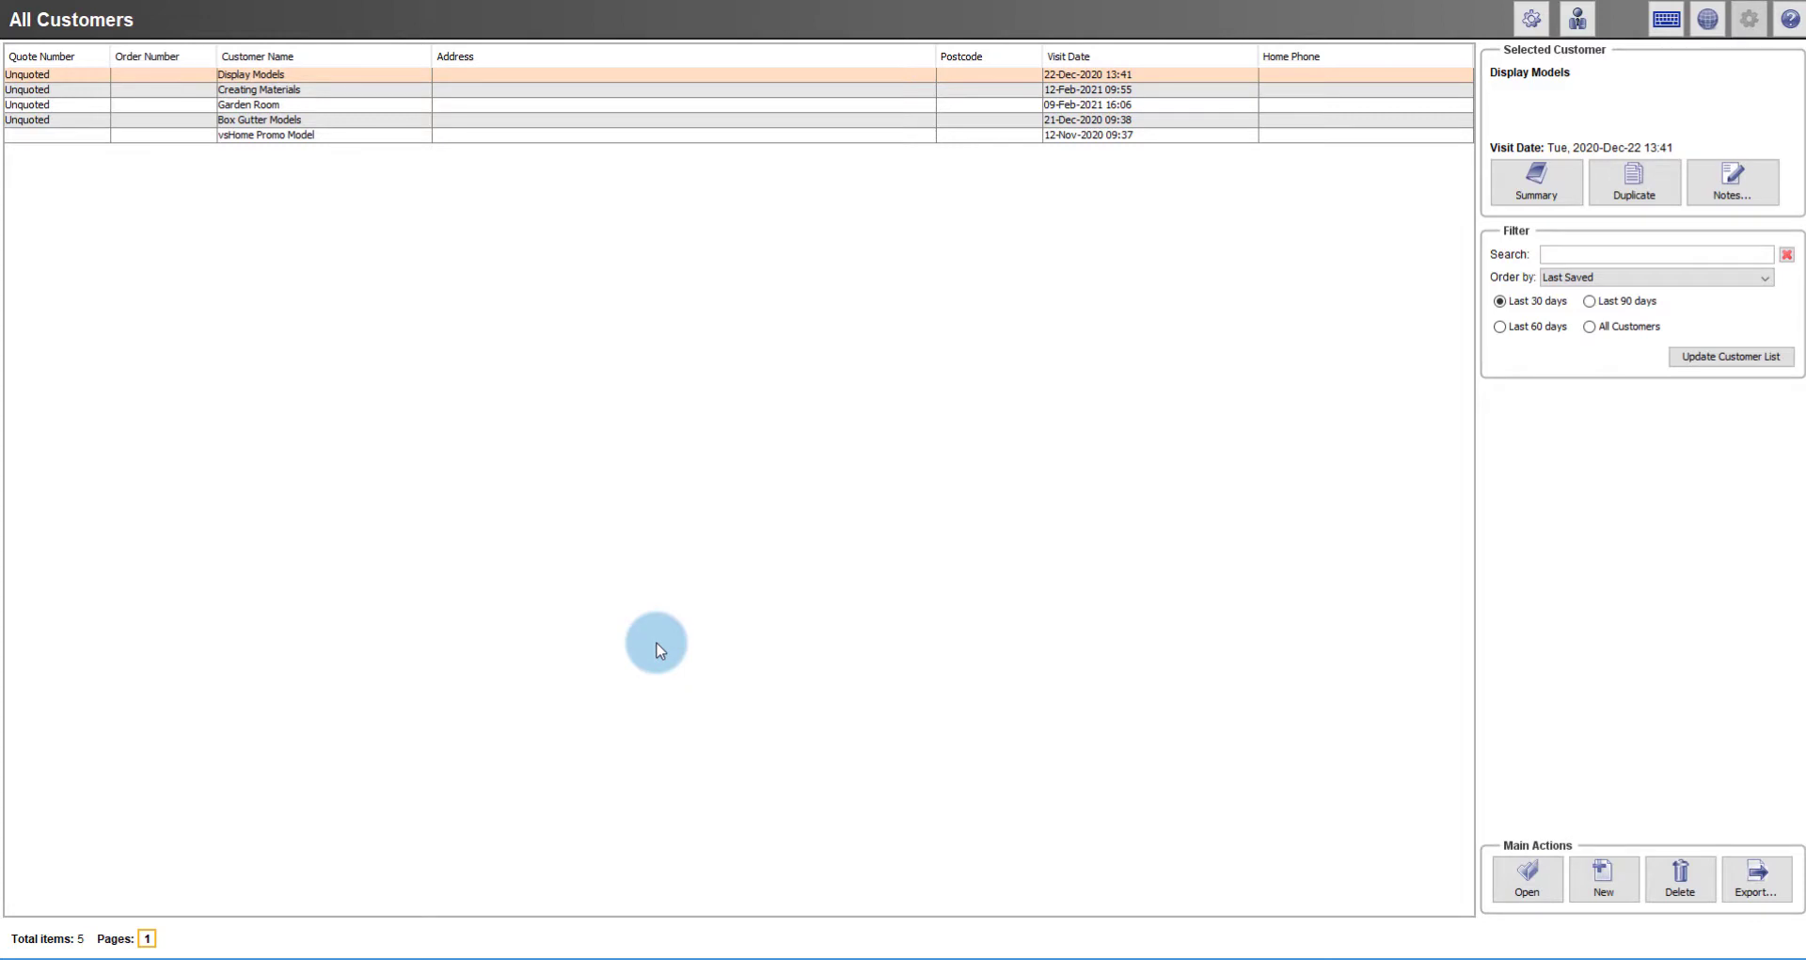
Step: Create a new customer record and add a hipped ridge conservatory product to it, accepting the model details
click(1605, 888)
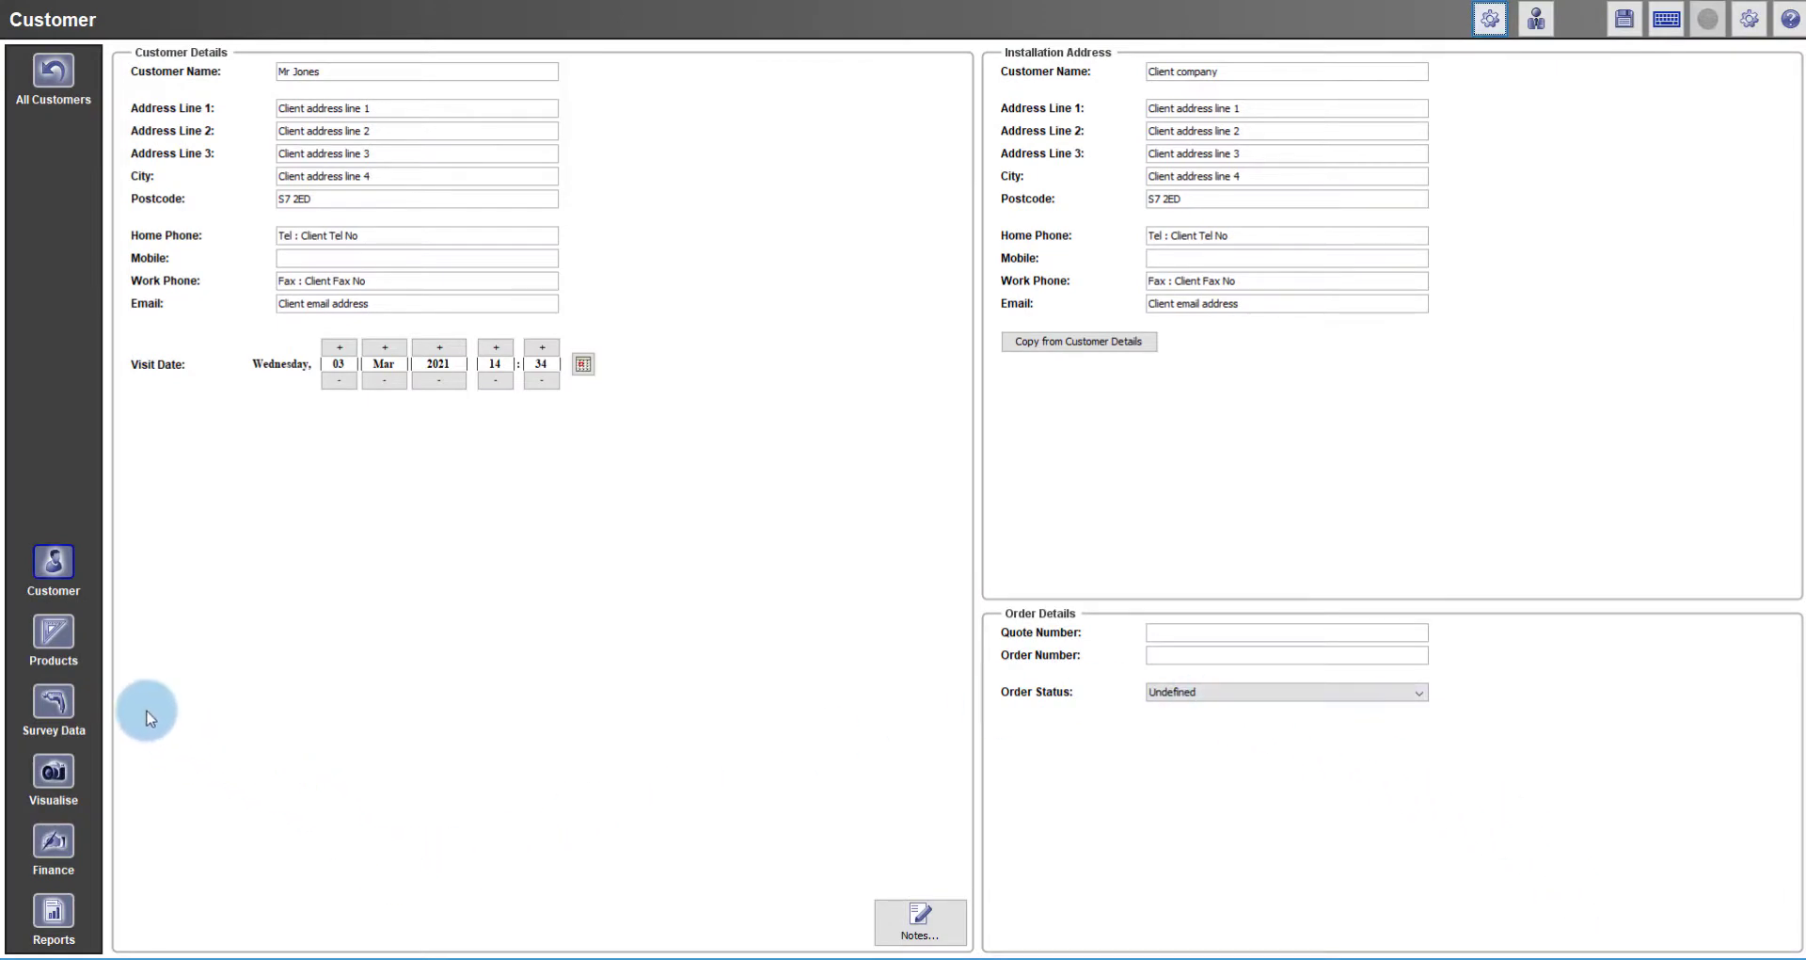
click(58, 634)
click(1774, 927)
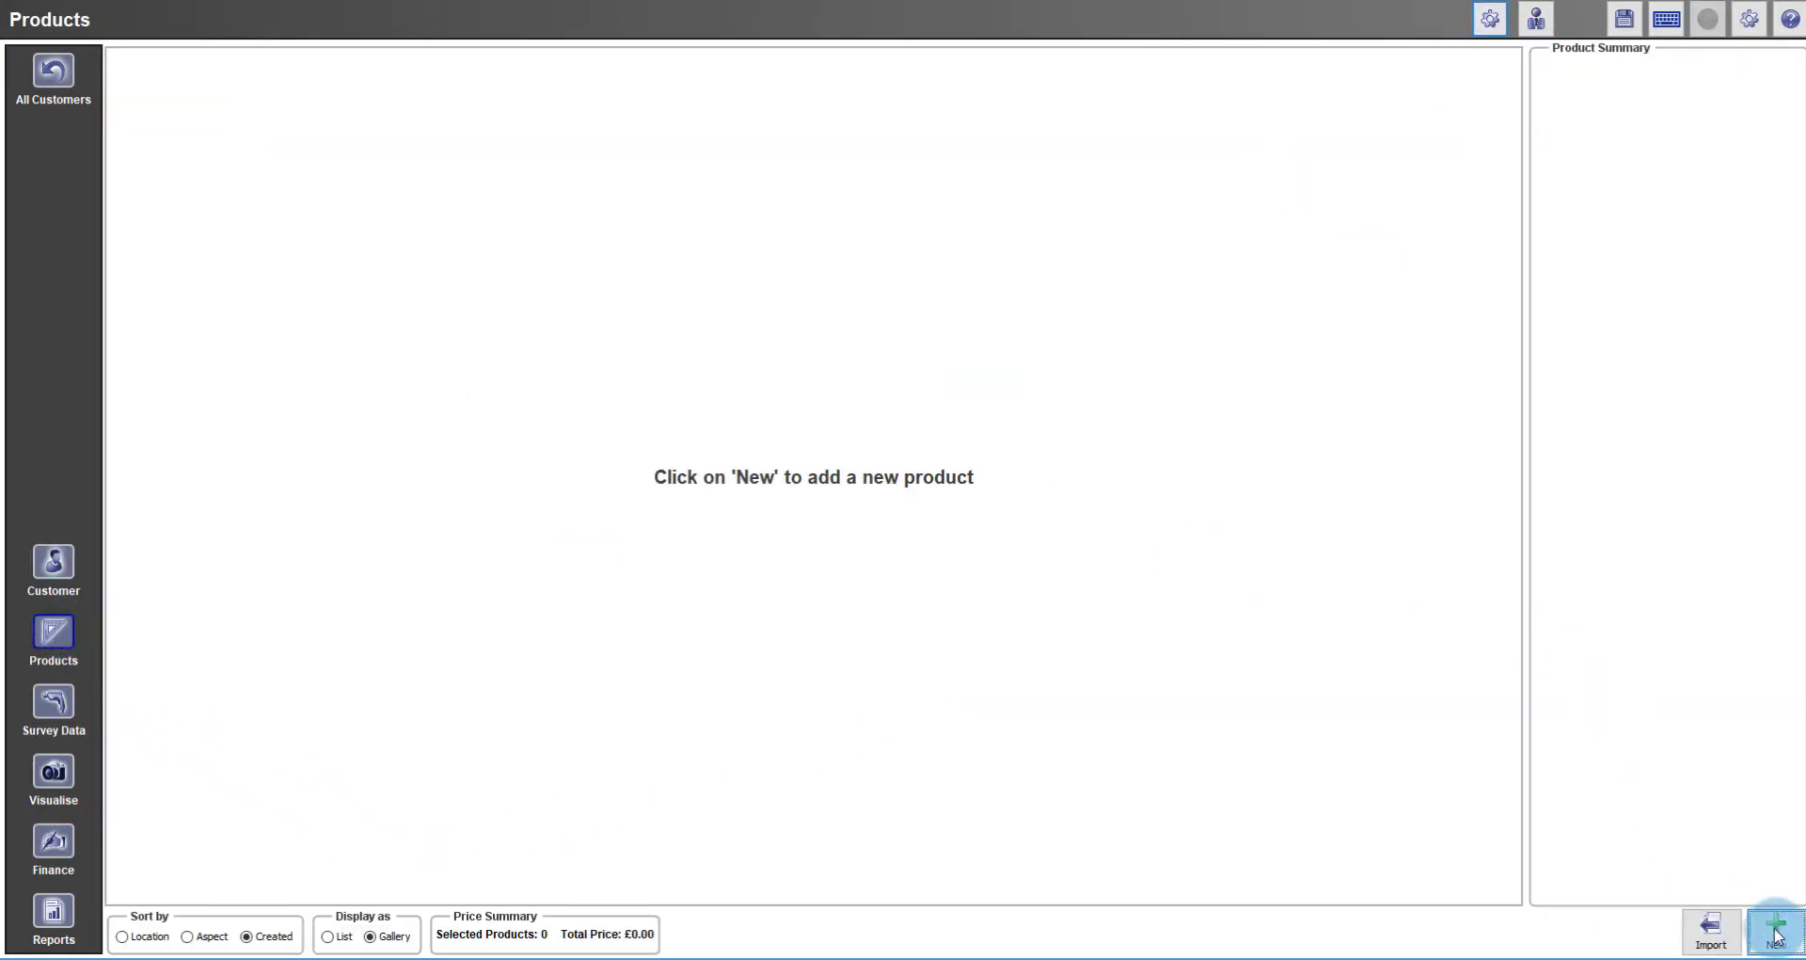
click(517, 241)
double_click(743, 349)
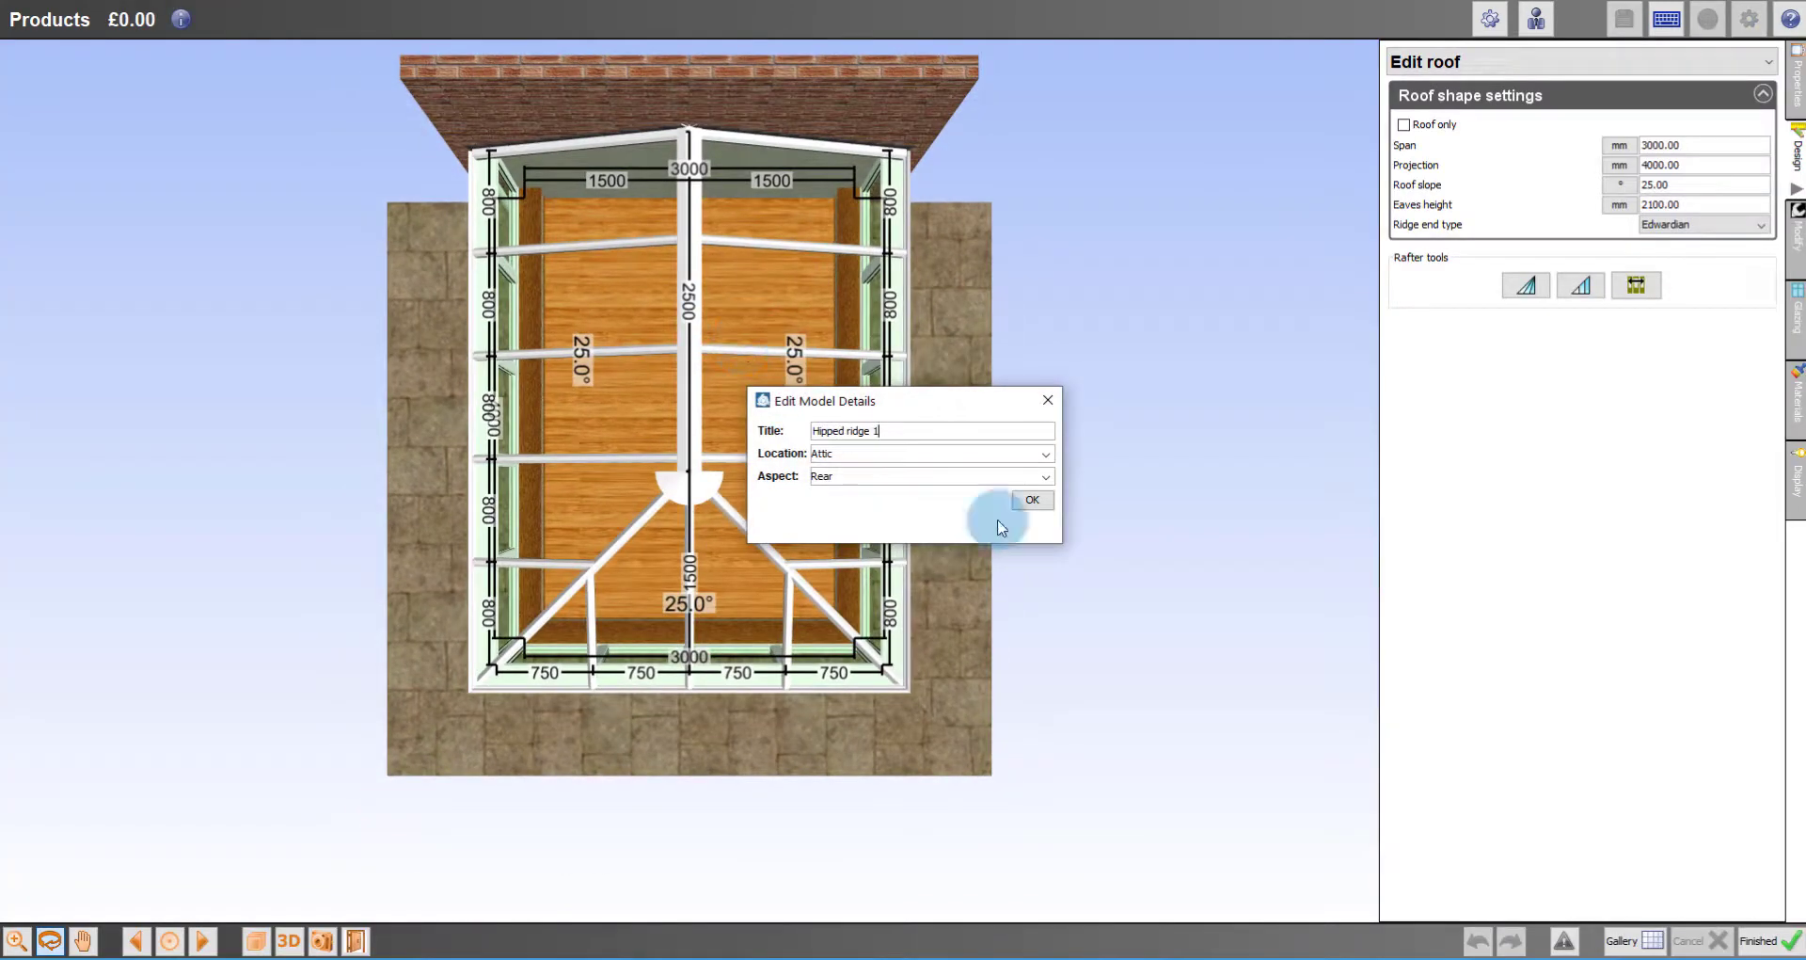
click(1040, 496)
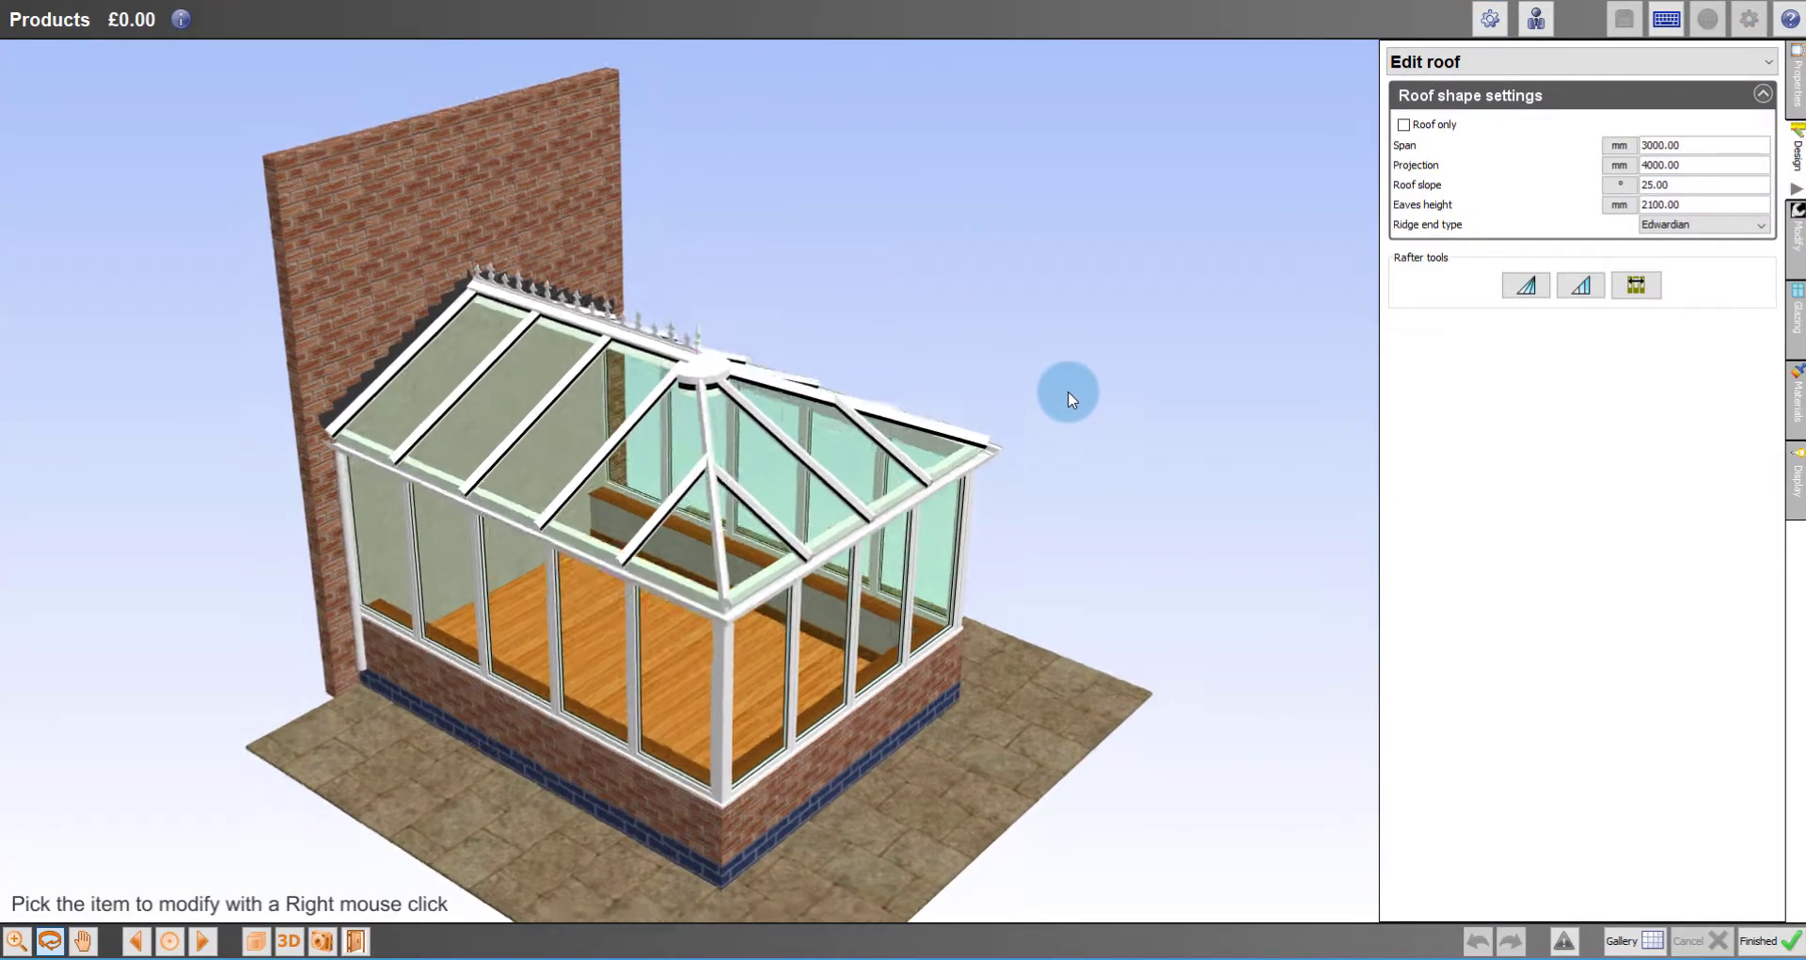
Step: Review the model's profile, external, internal and trim materials, and set the external wall texture to Burgundy [PST]
click(1797, 399)
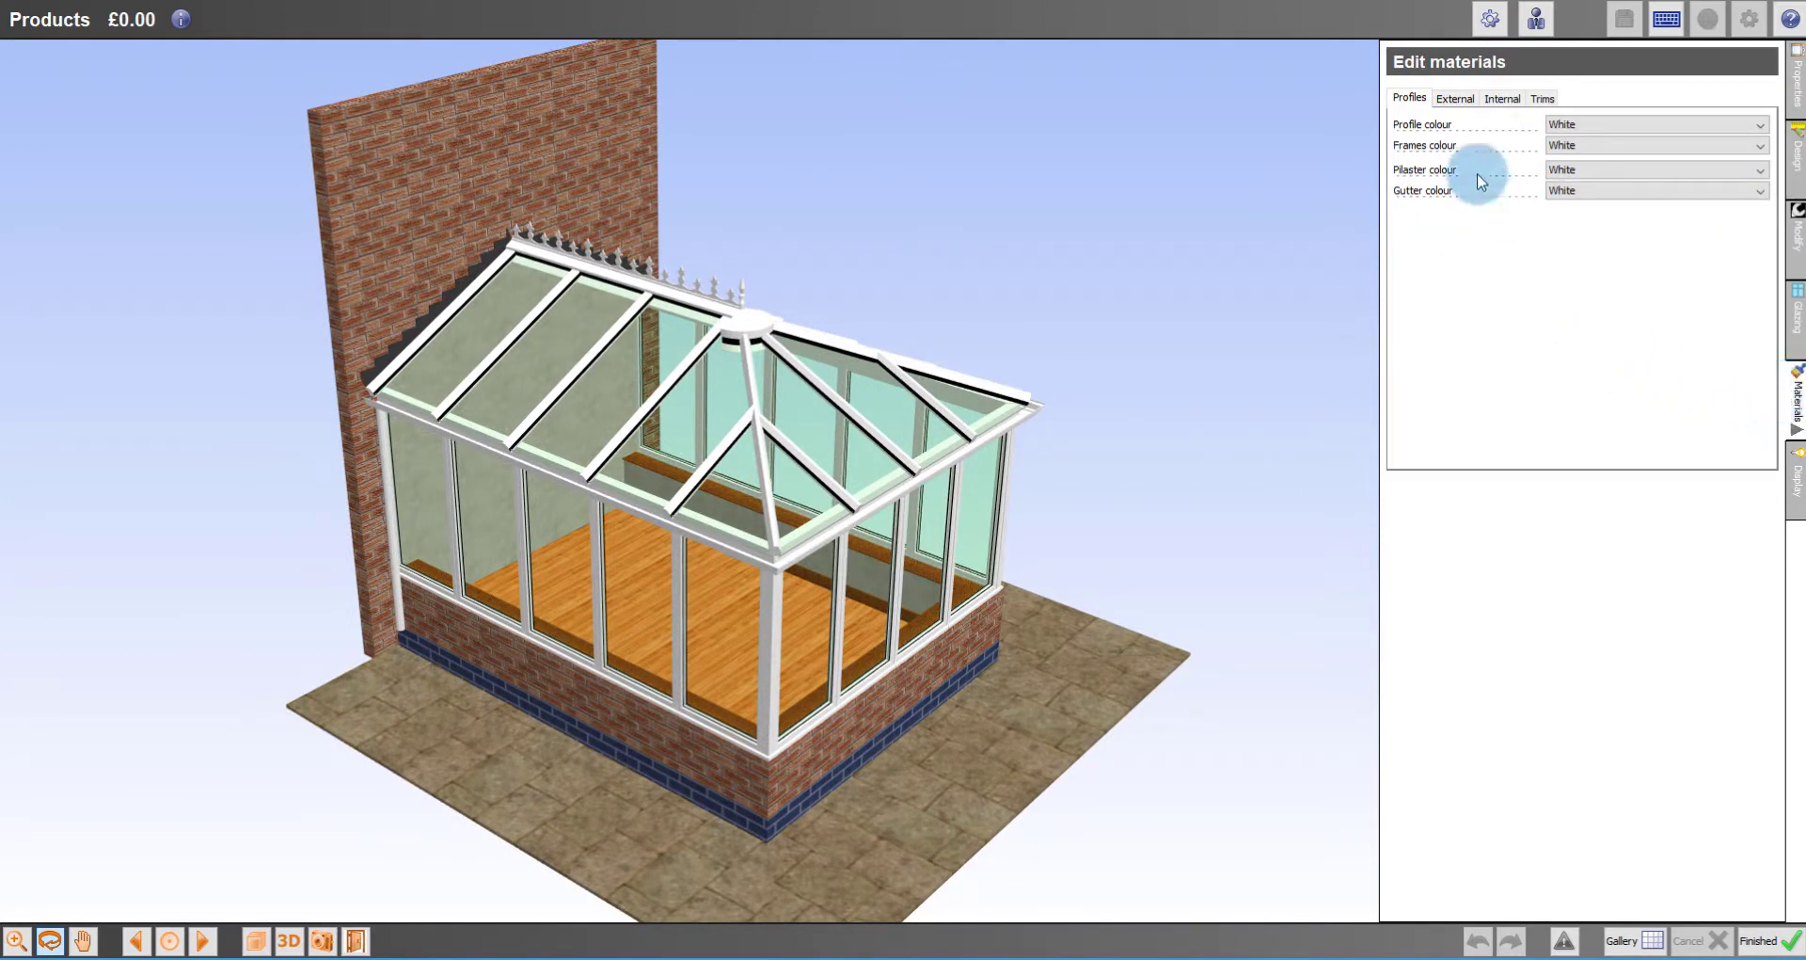
click(1454, 98)
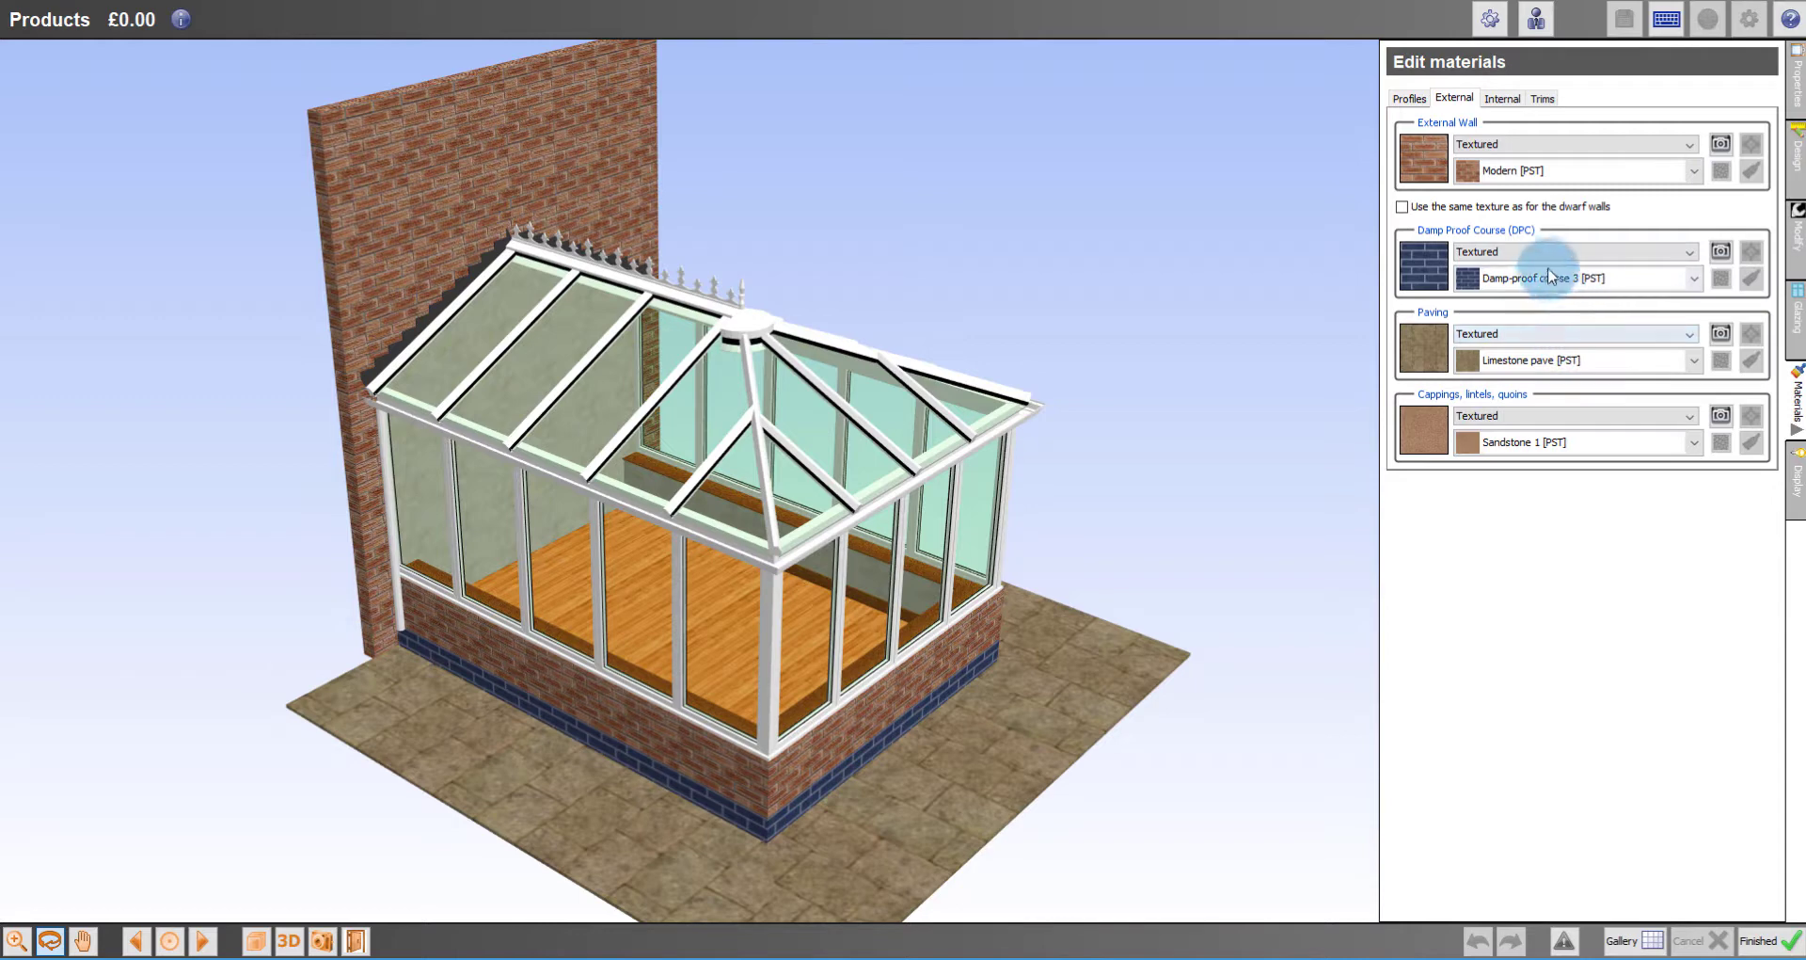
click(1500, 105)
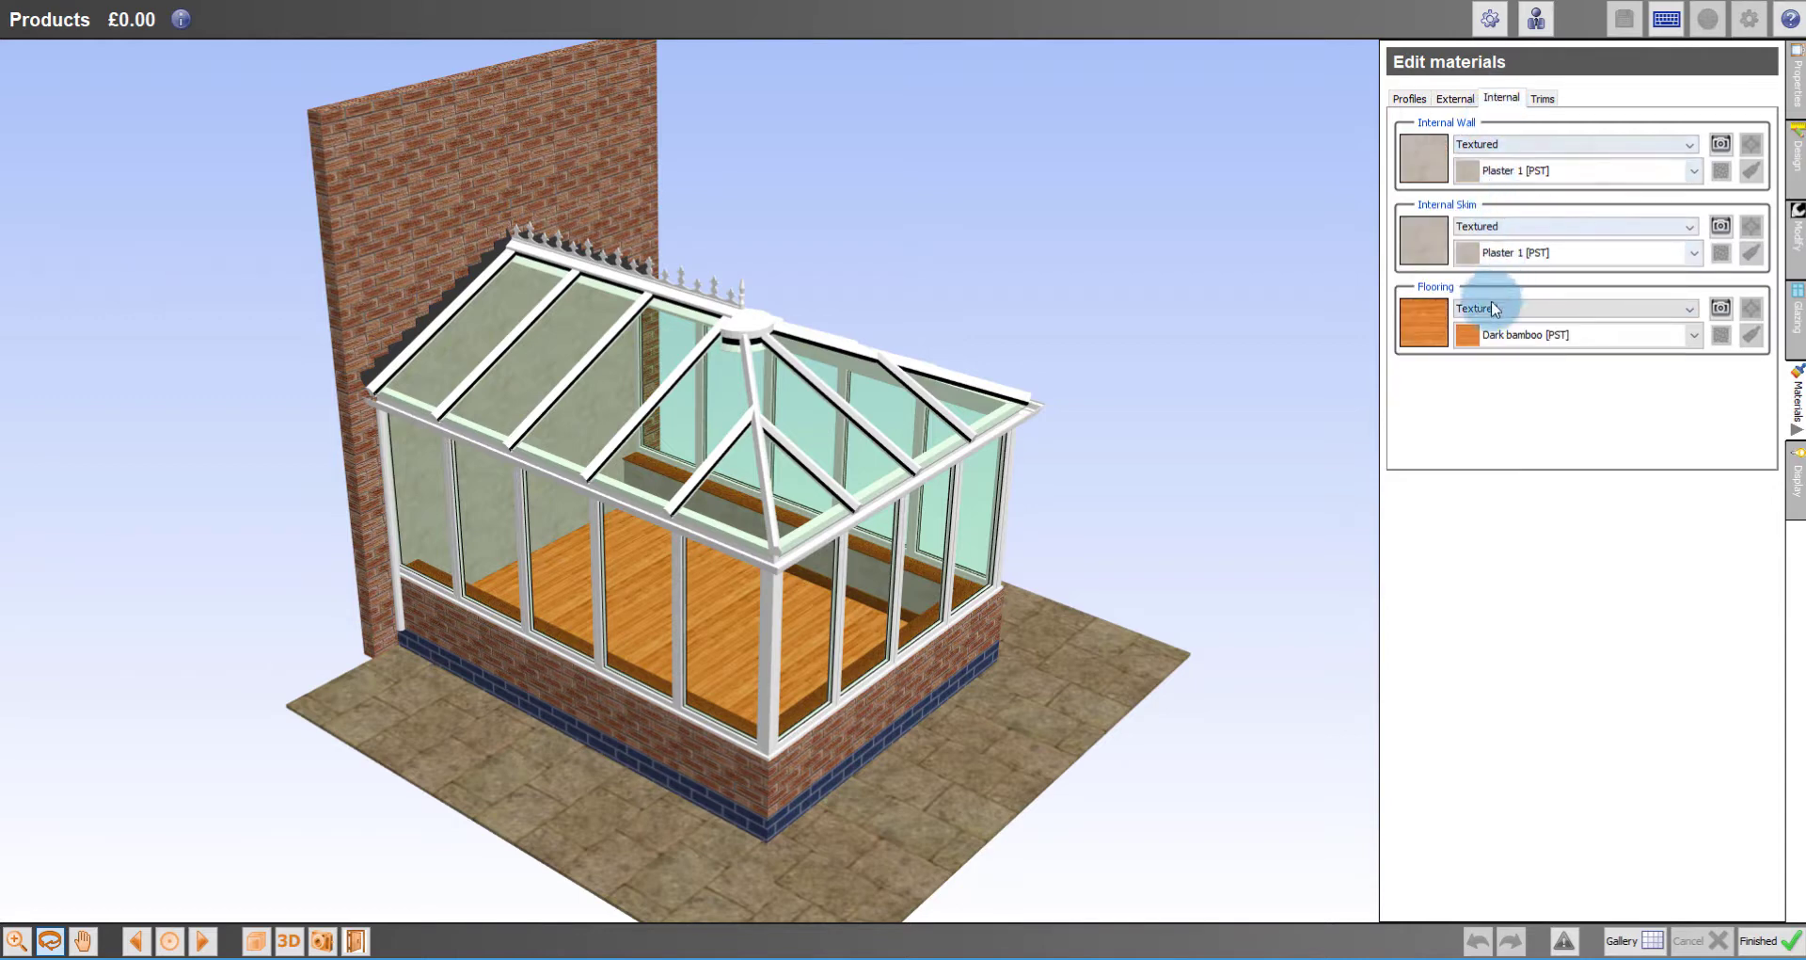
click(1541, 100)
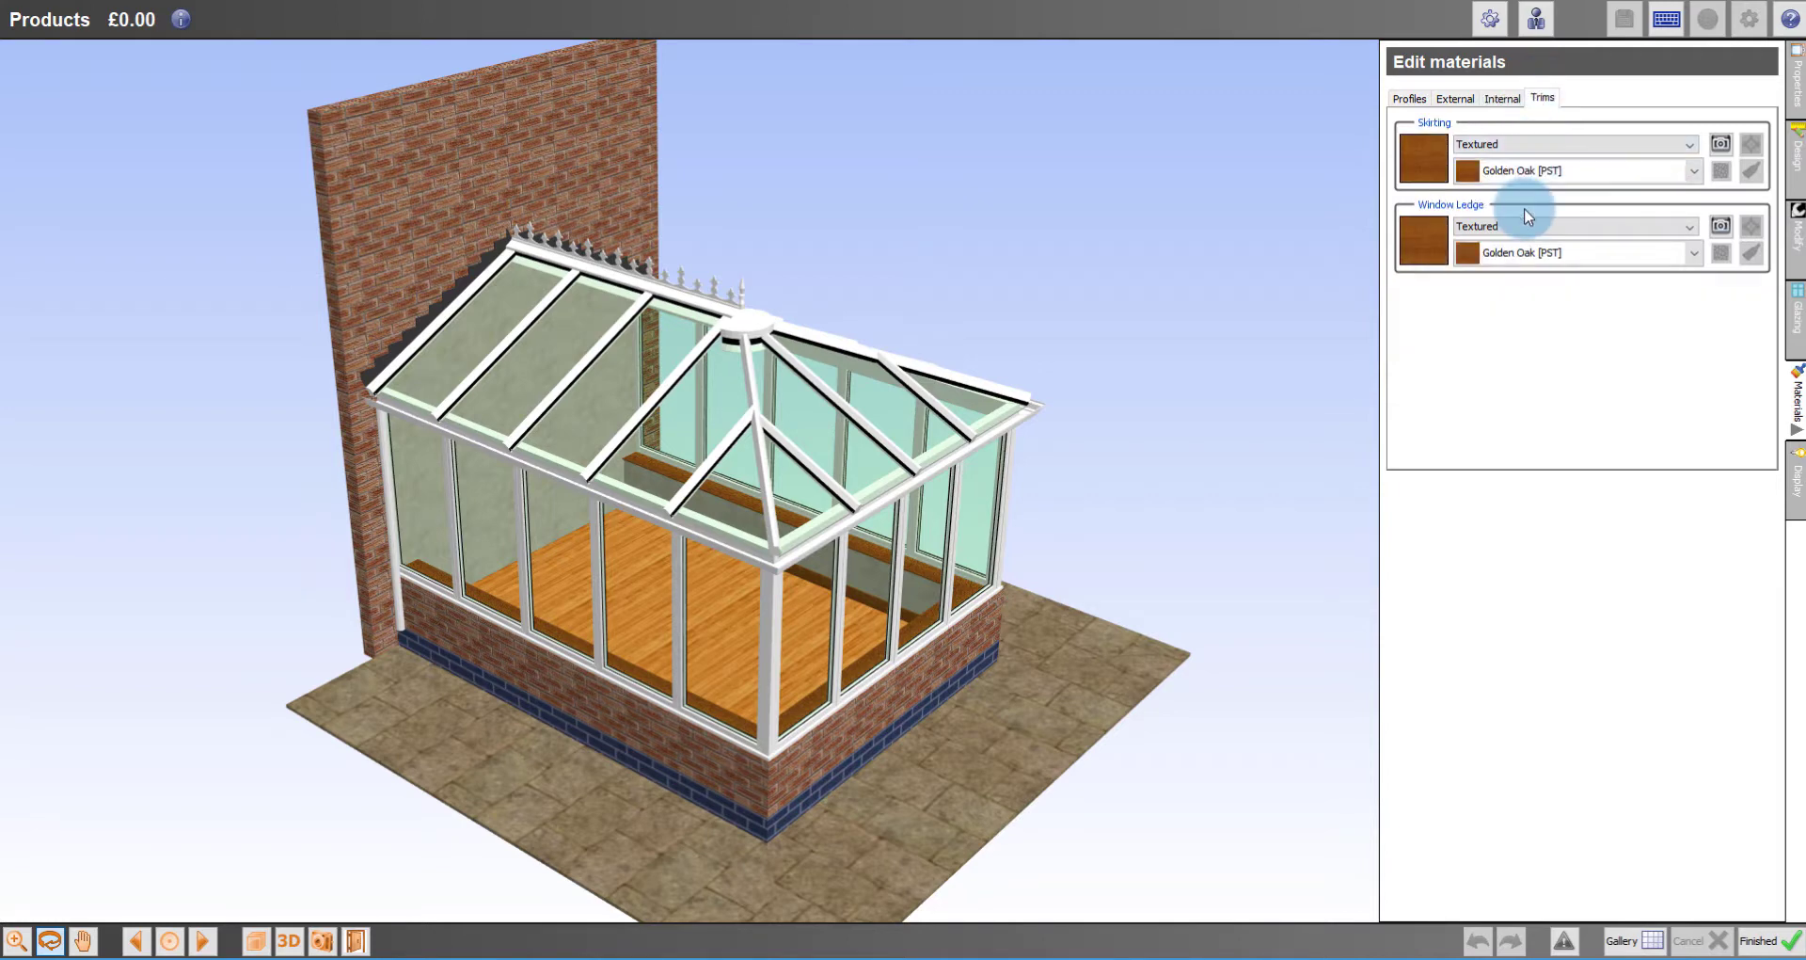
click(1458, 99)
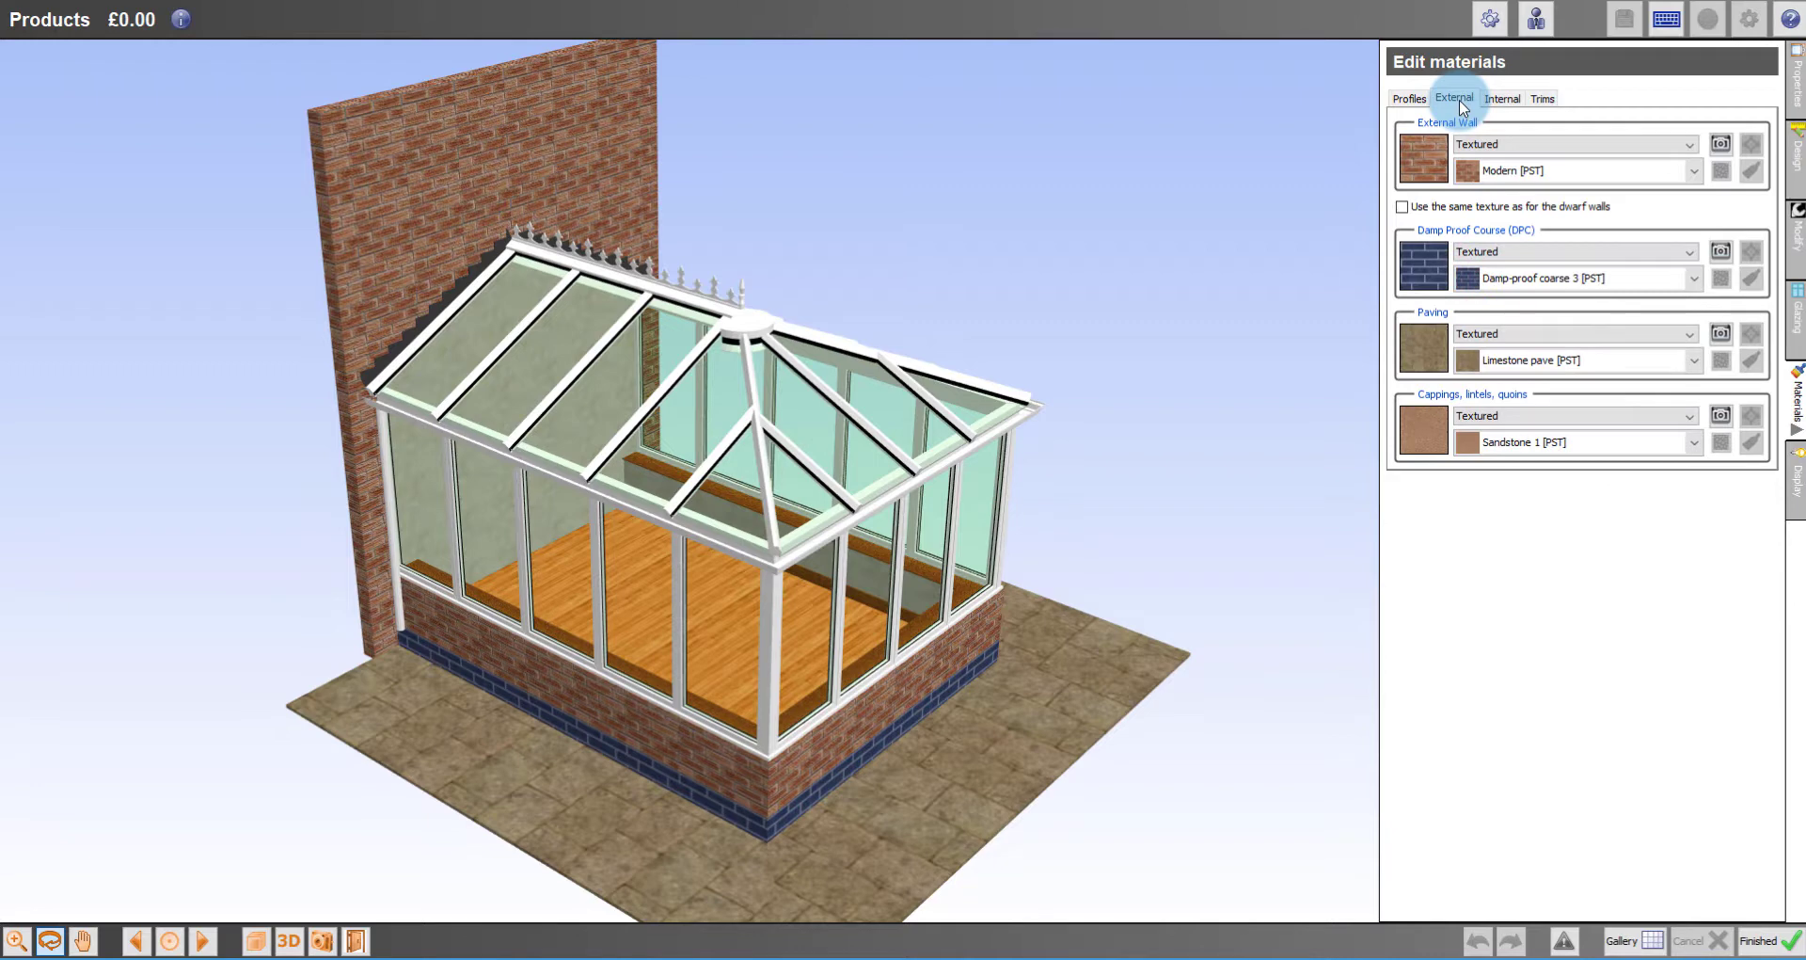
click(1696, 170)
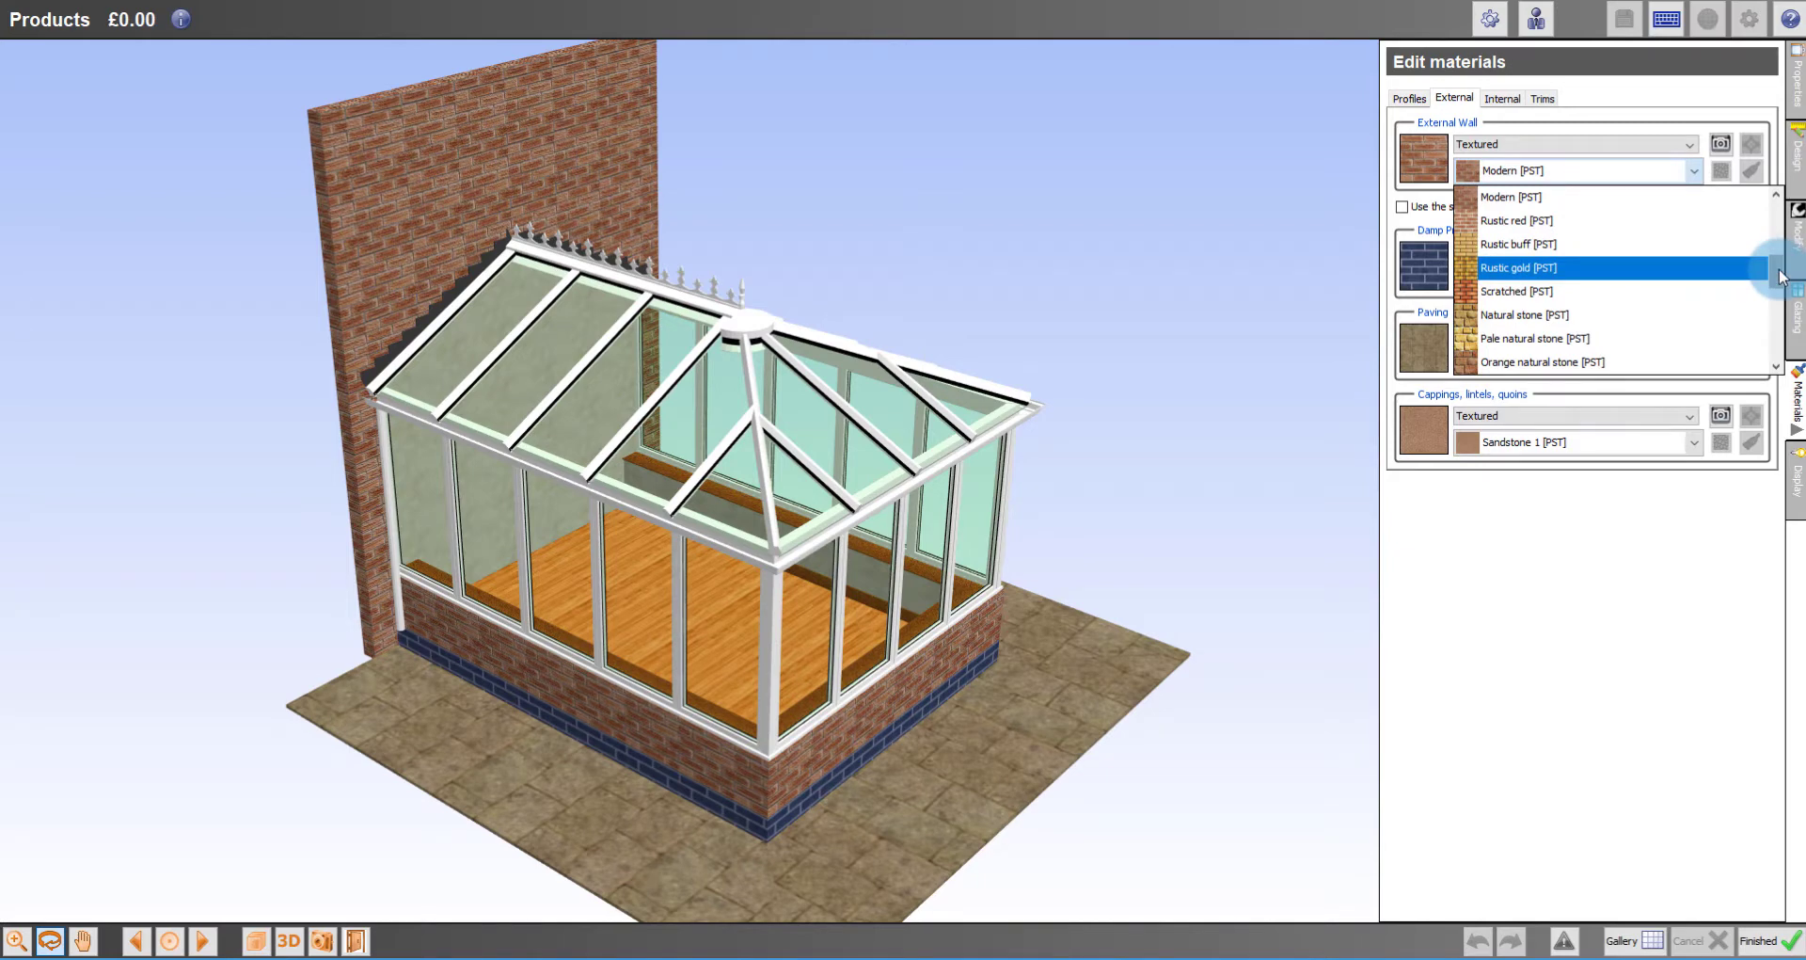
drag(1780, 274, 1776, 232)
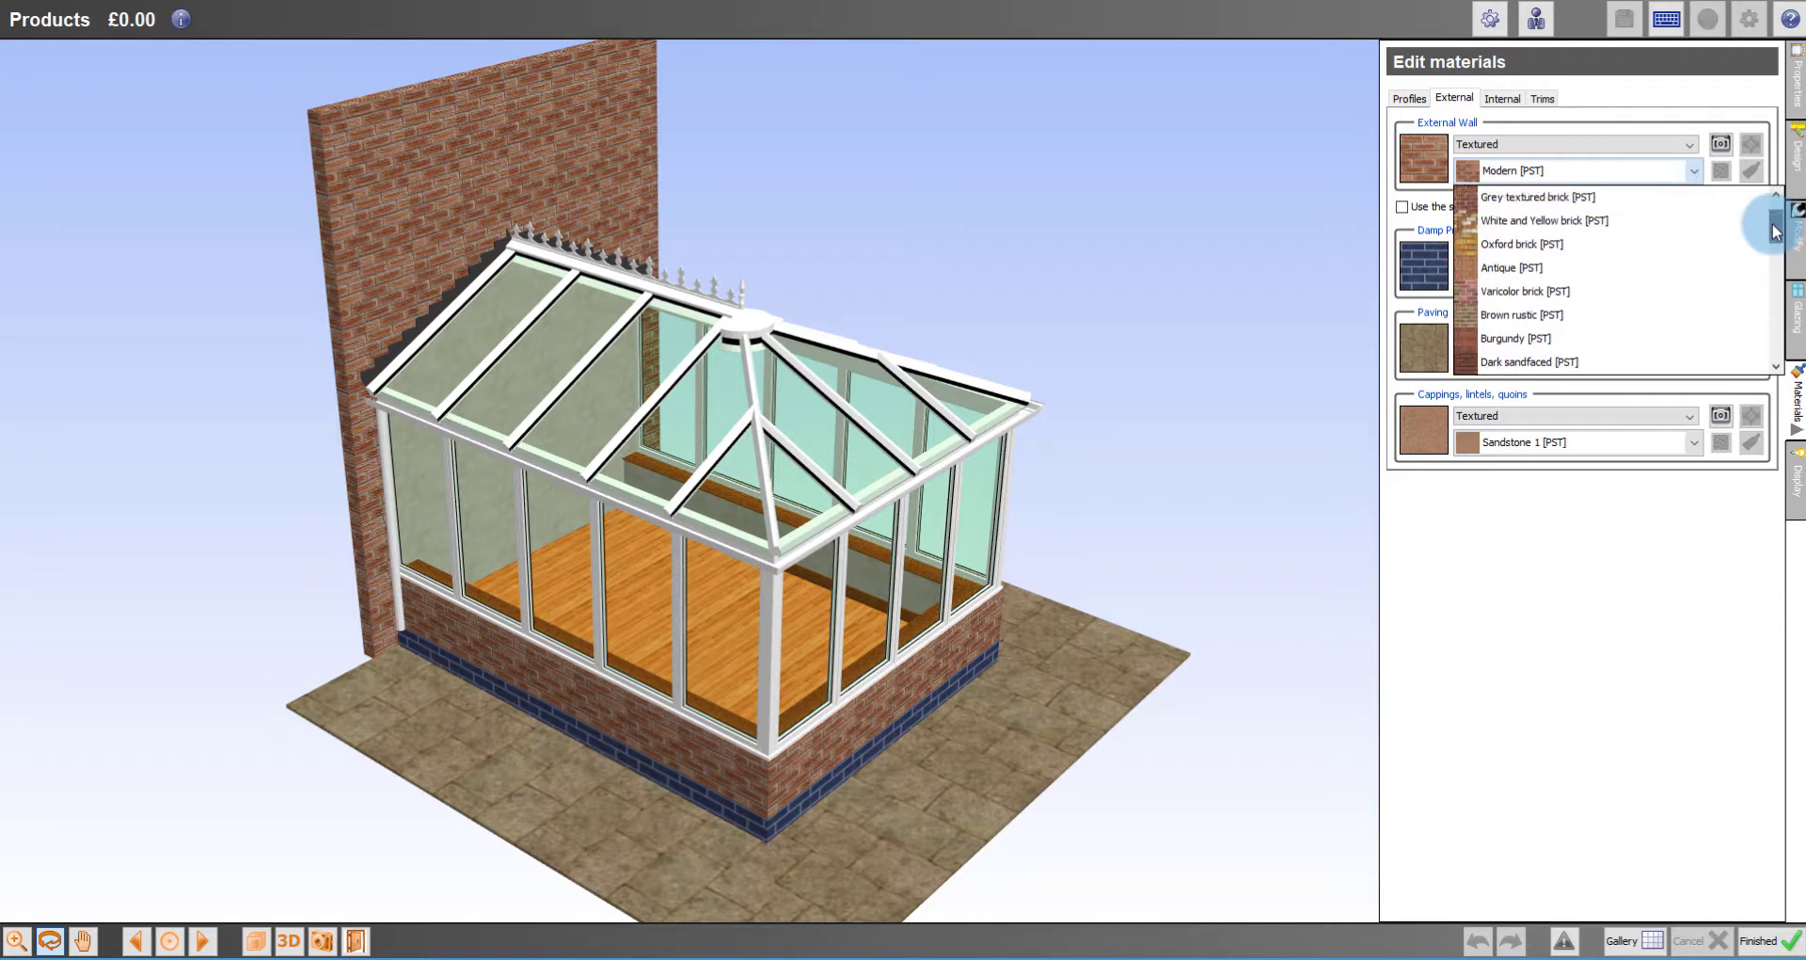
click(1693, 338)
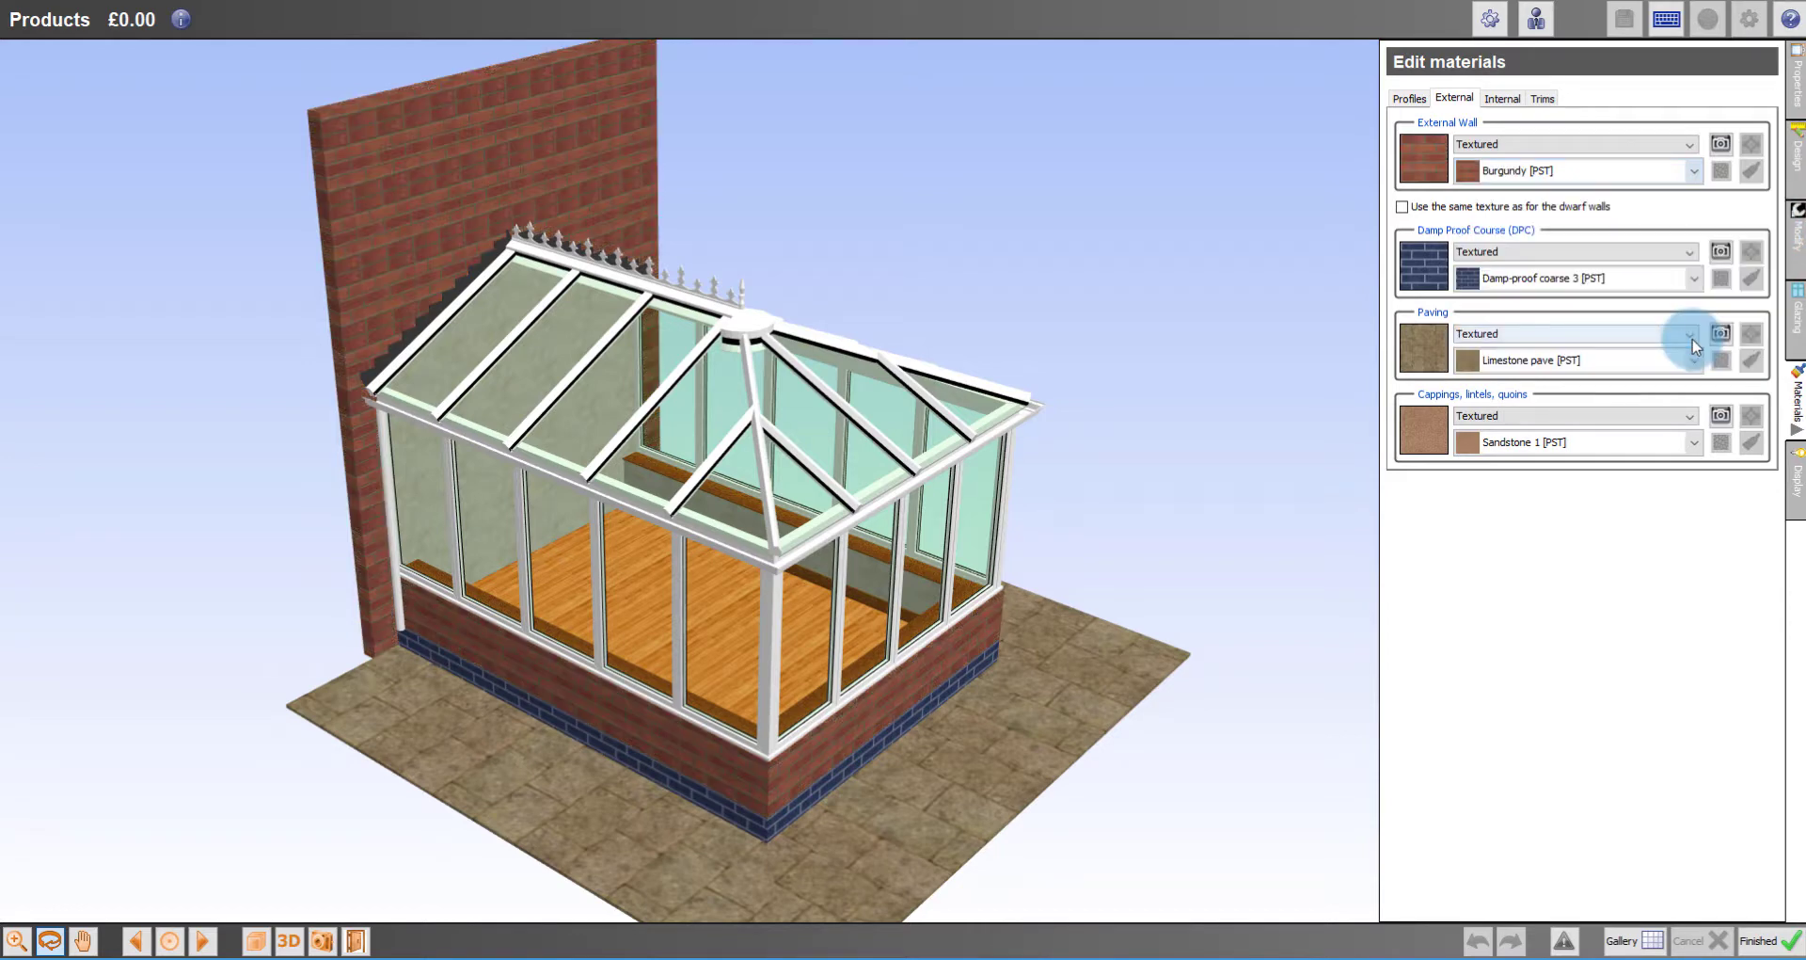
Step: Set the internal flooring texture to Sandstone tile [PST], finish the product and return to the list of all customers
click(1503, 100)
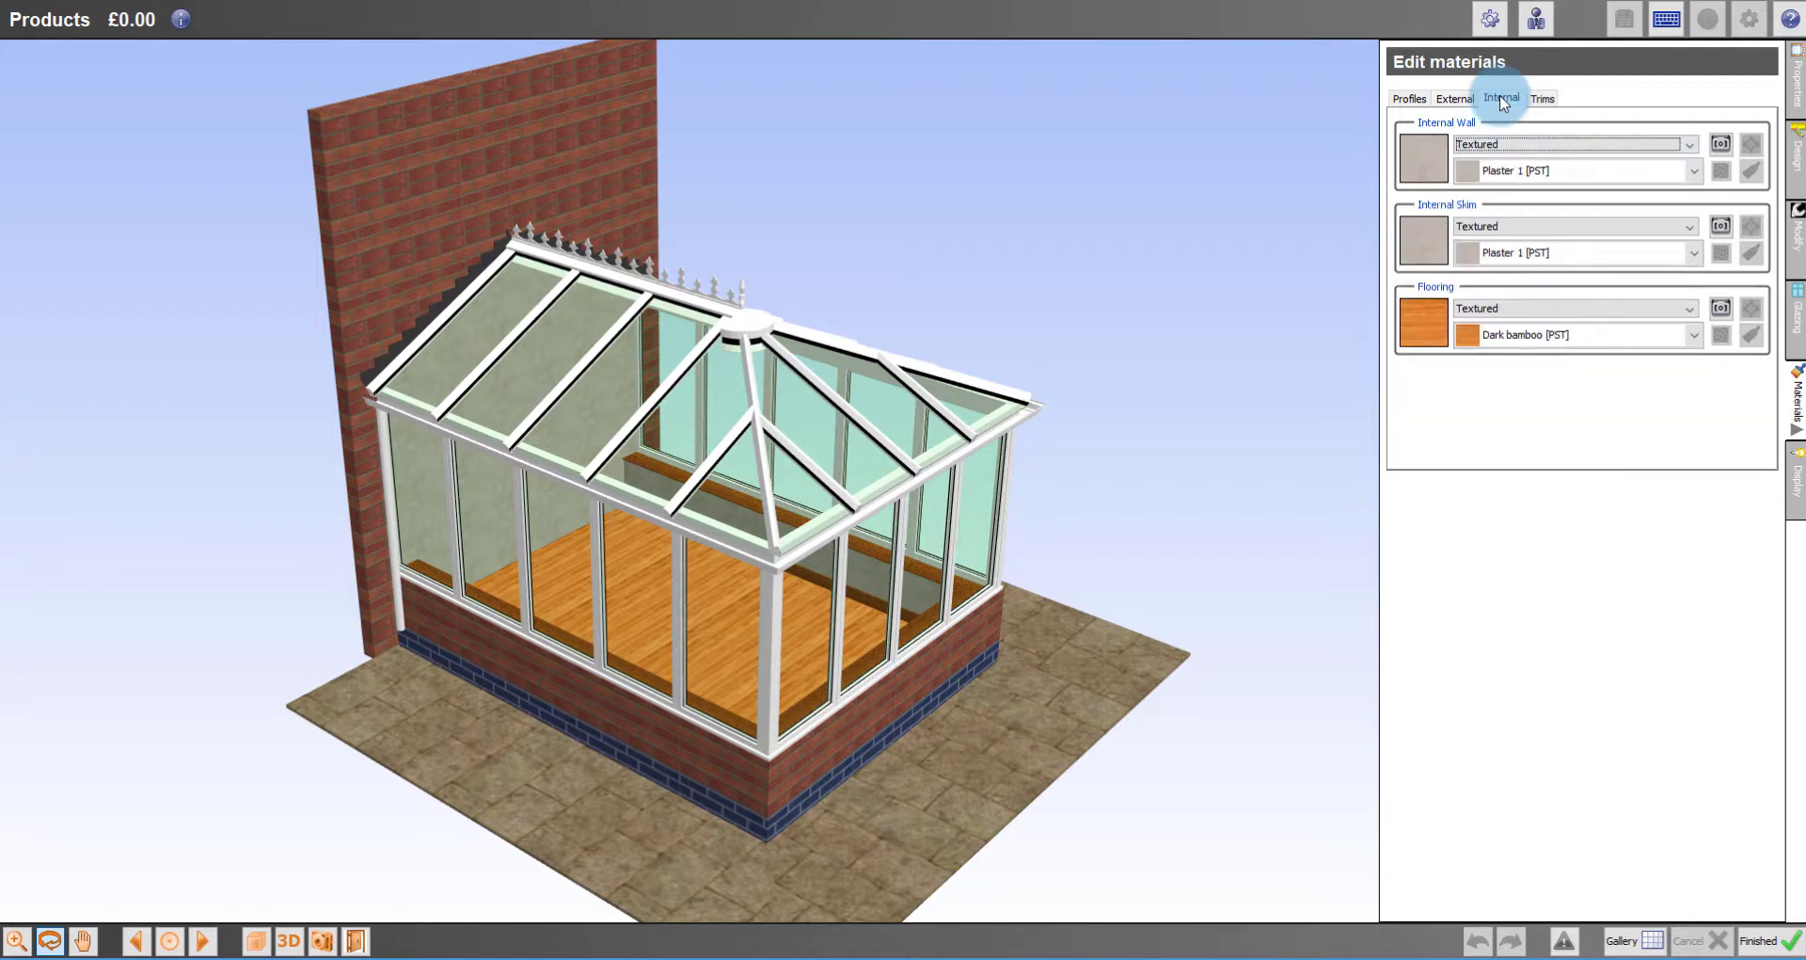
click(1695, 336)
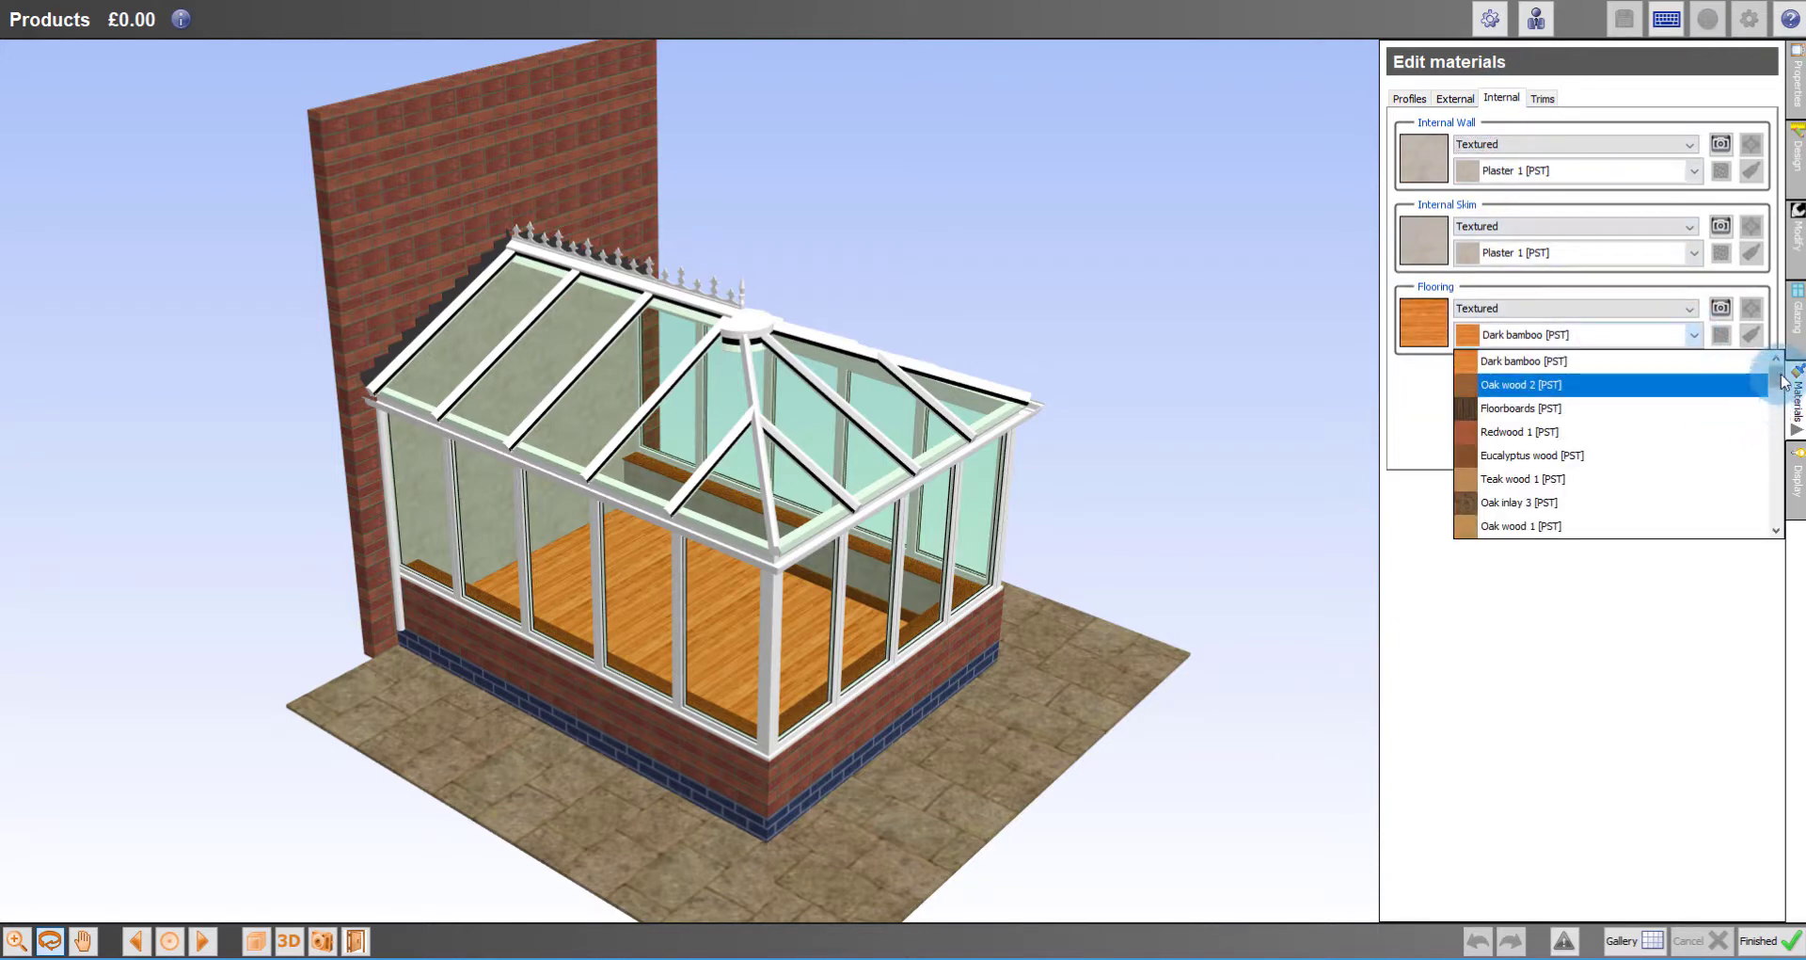
drag(1784, 382, 1761, 479)
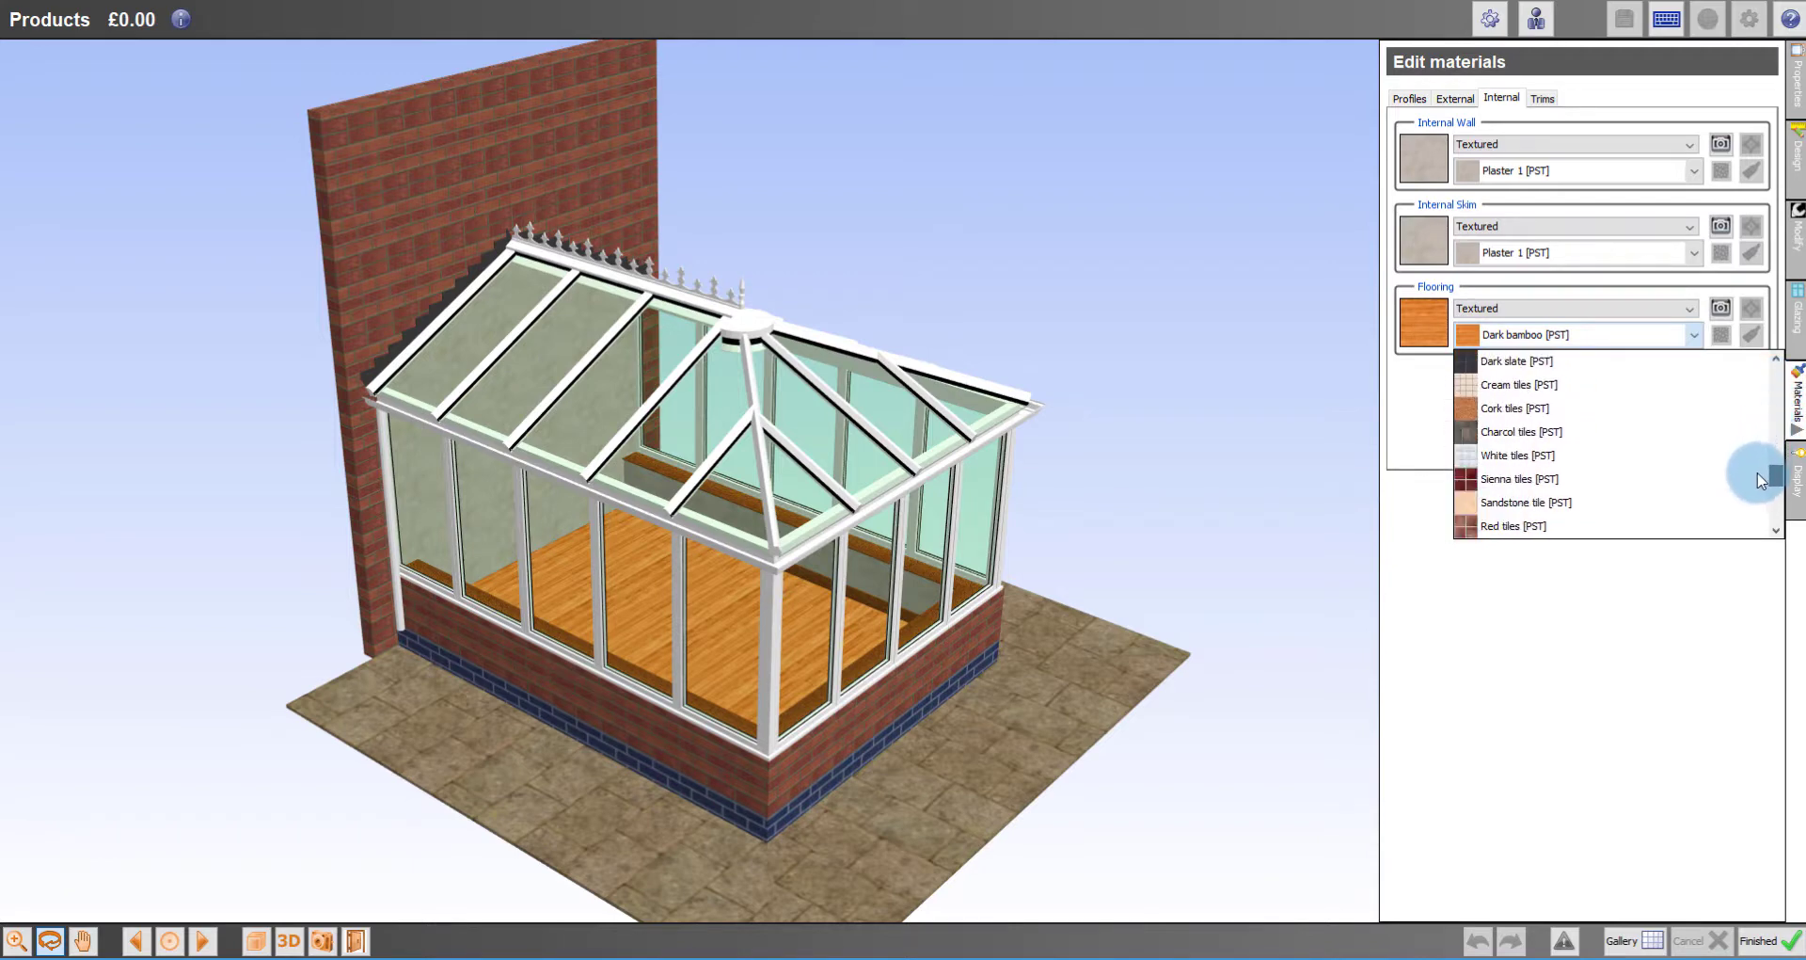
click(1685, 502)
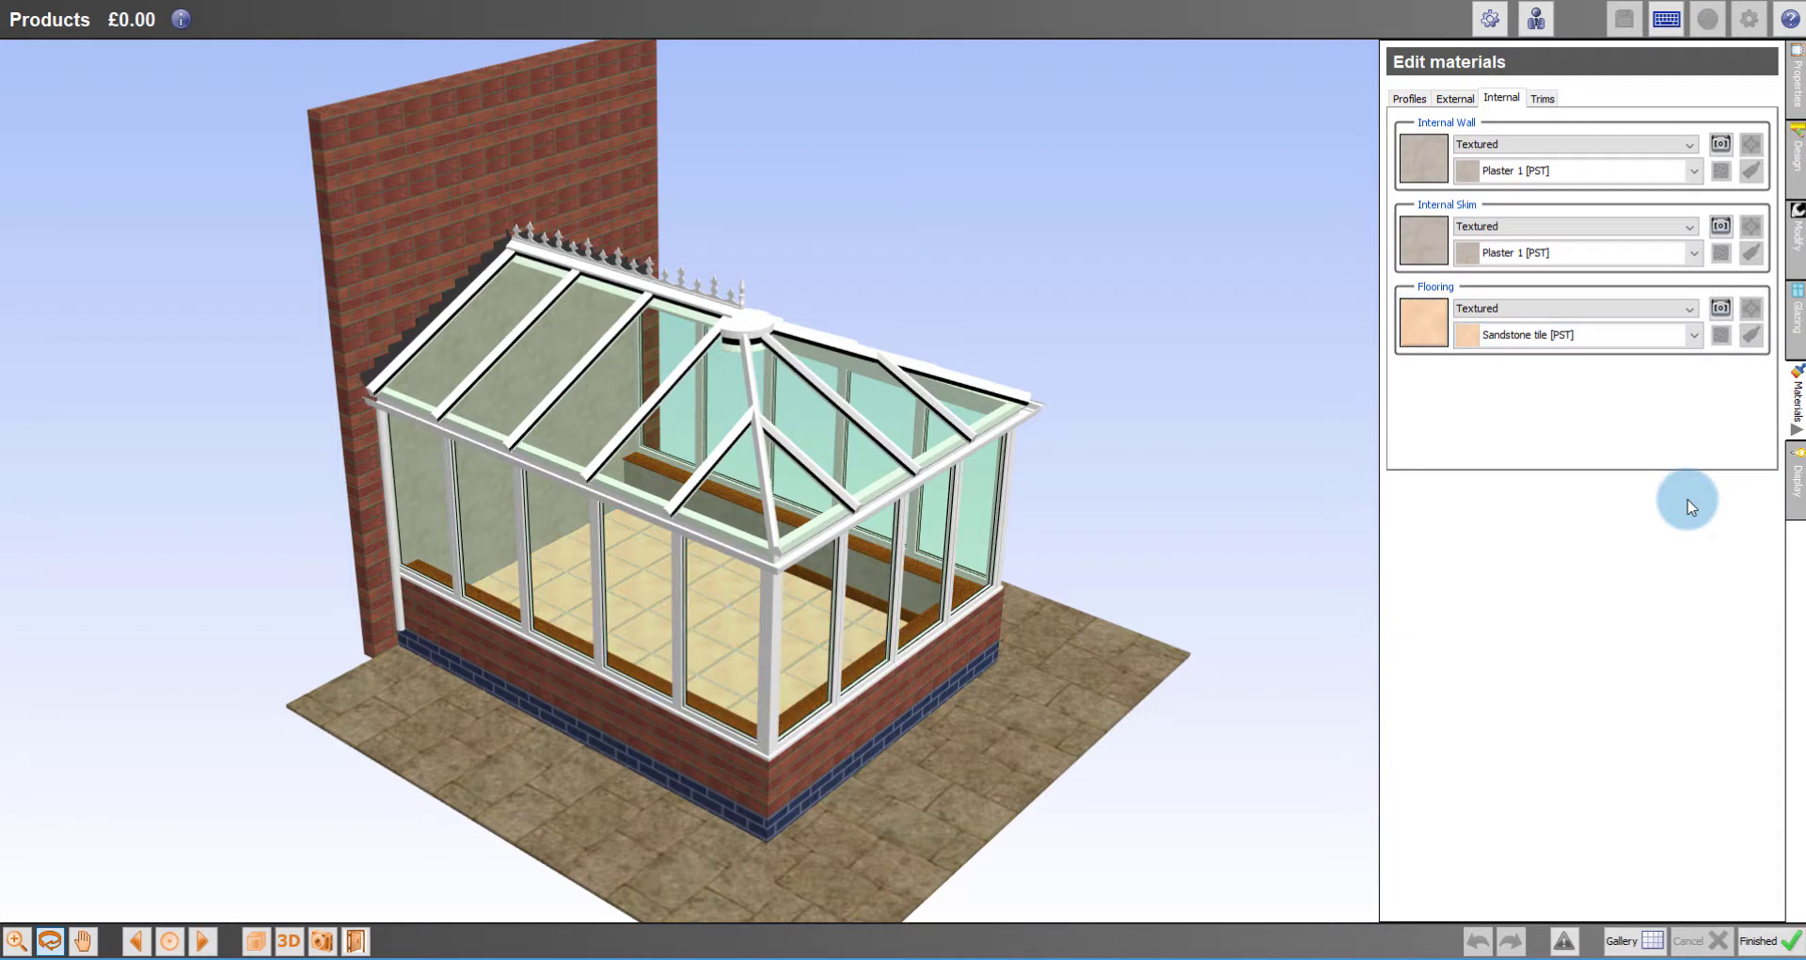
click(1759, 940)
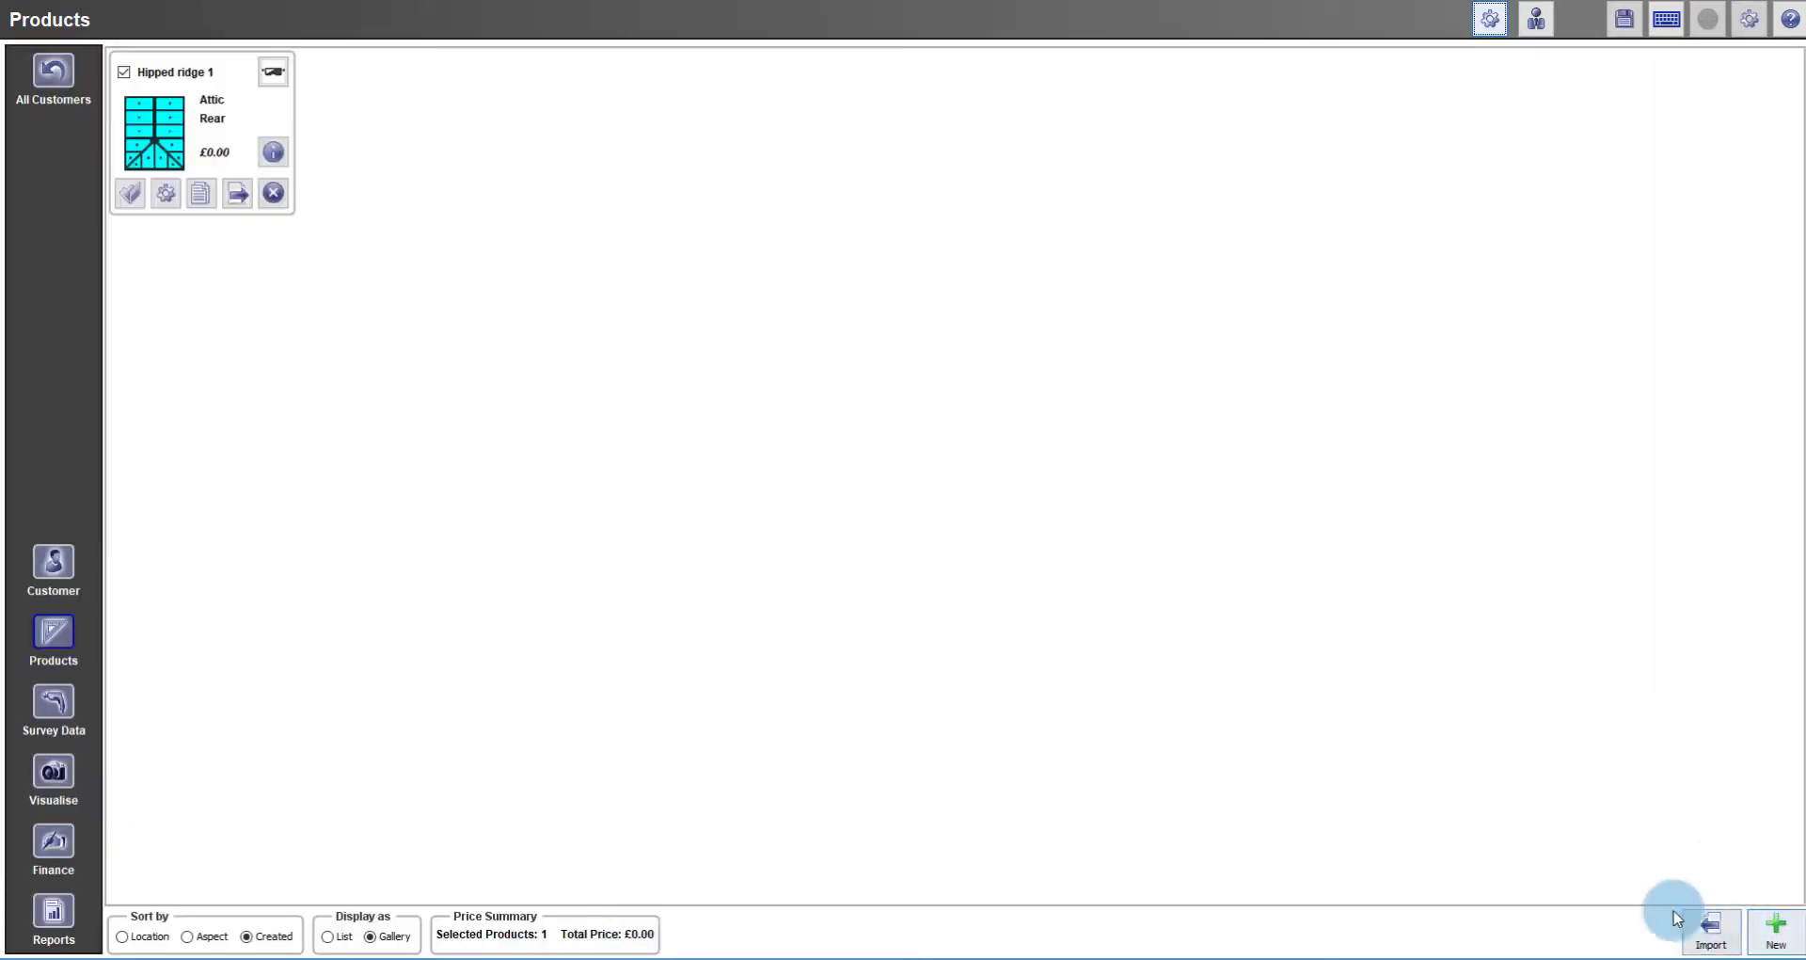
click(54, 81)
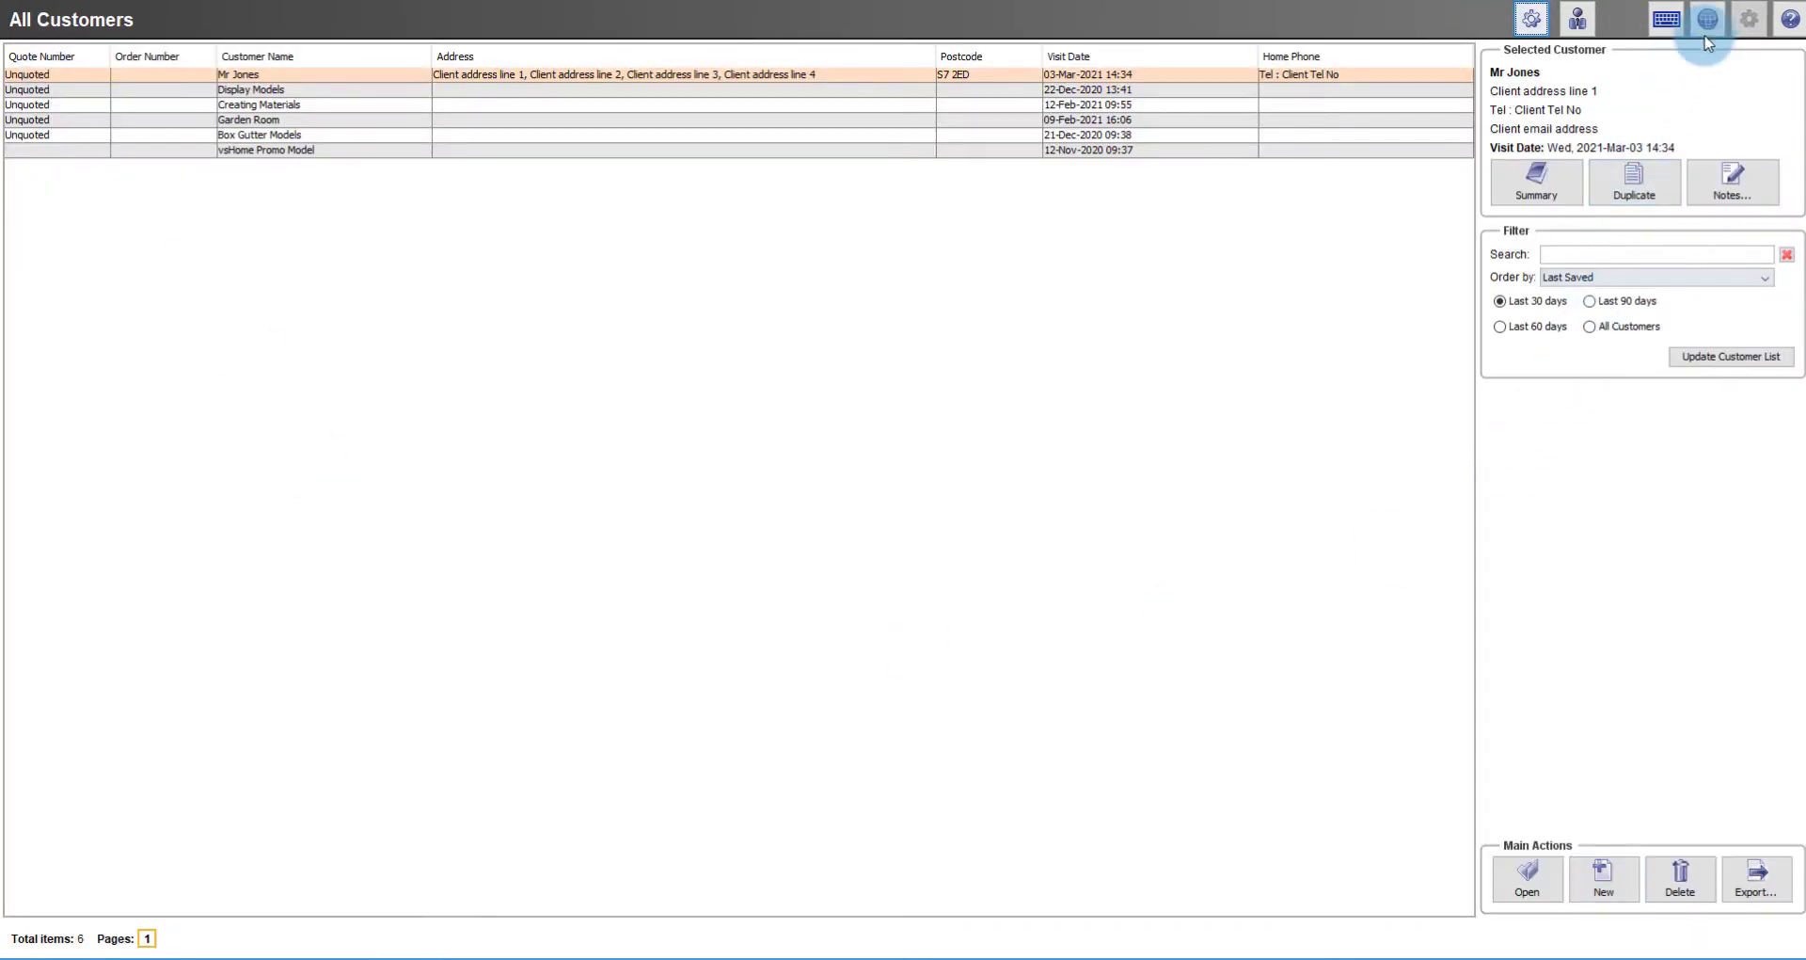
Step: Examine the system material libraries in the preferences, browsing the pst texture library and the Materials group of PST Materials
click(1708, 20)
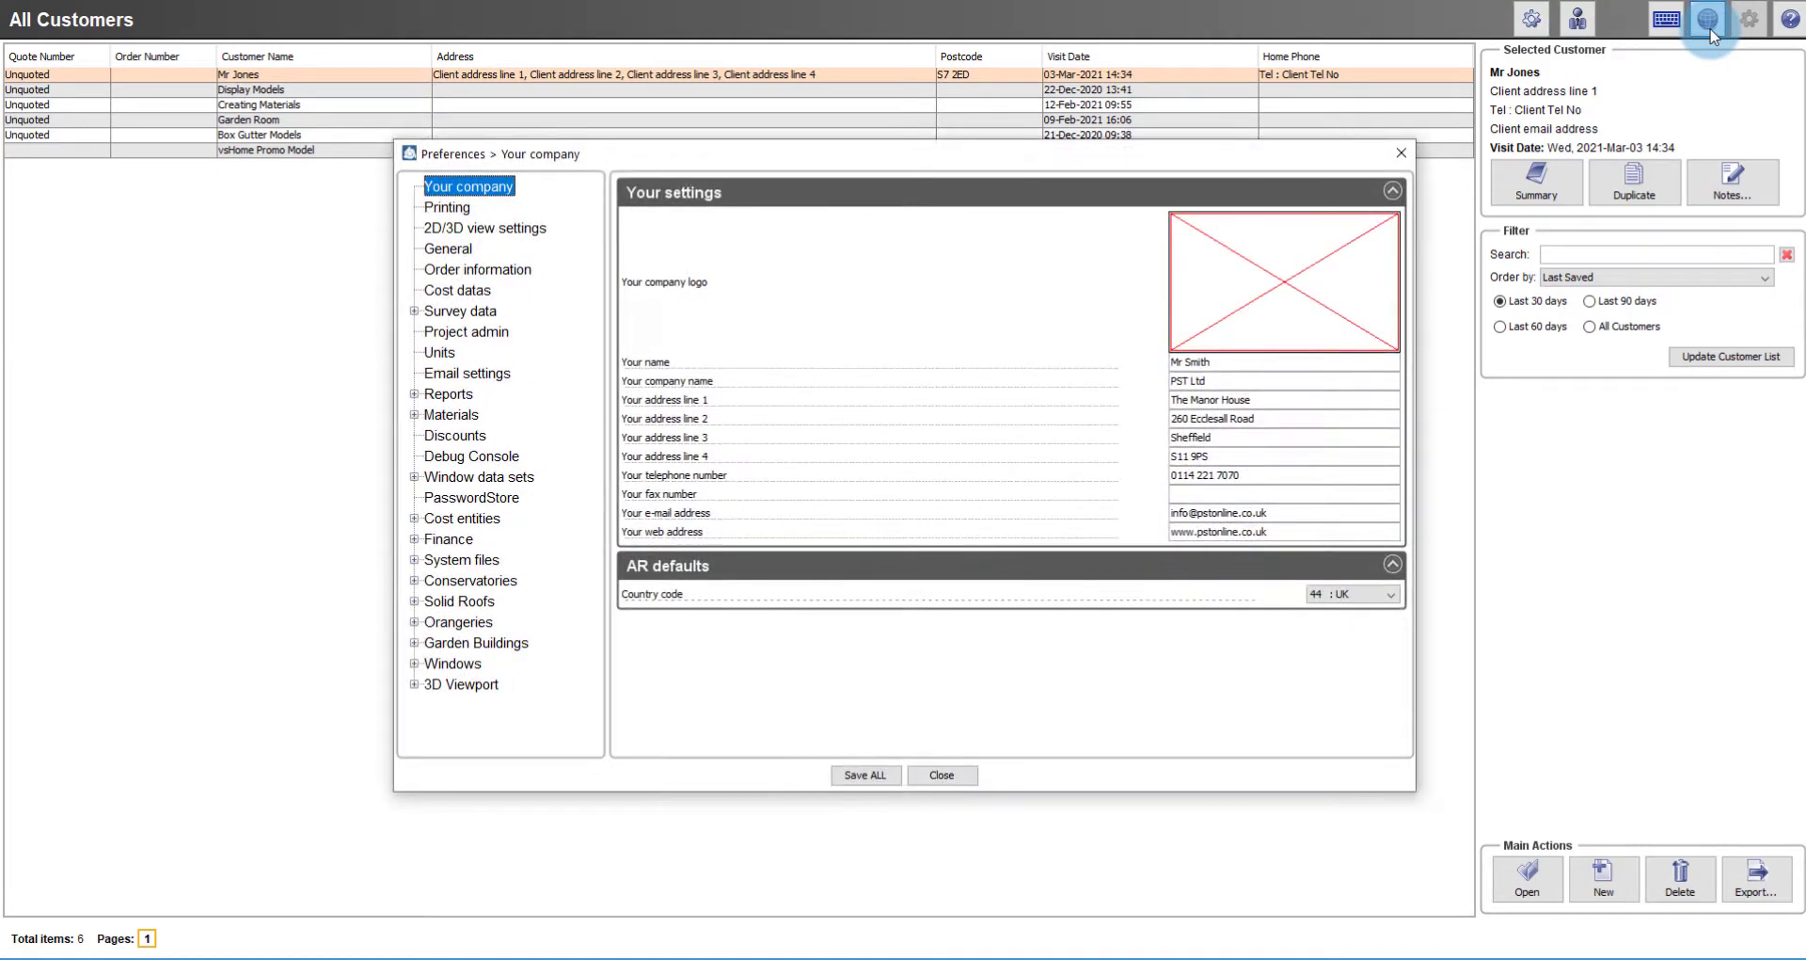
click(413, 415)
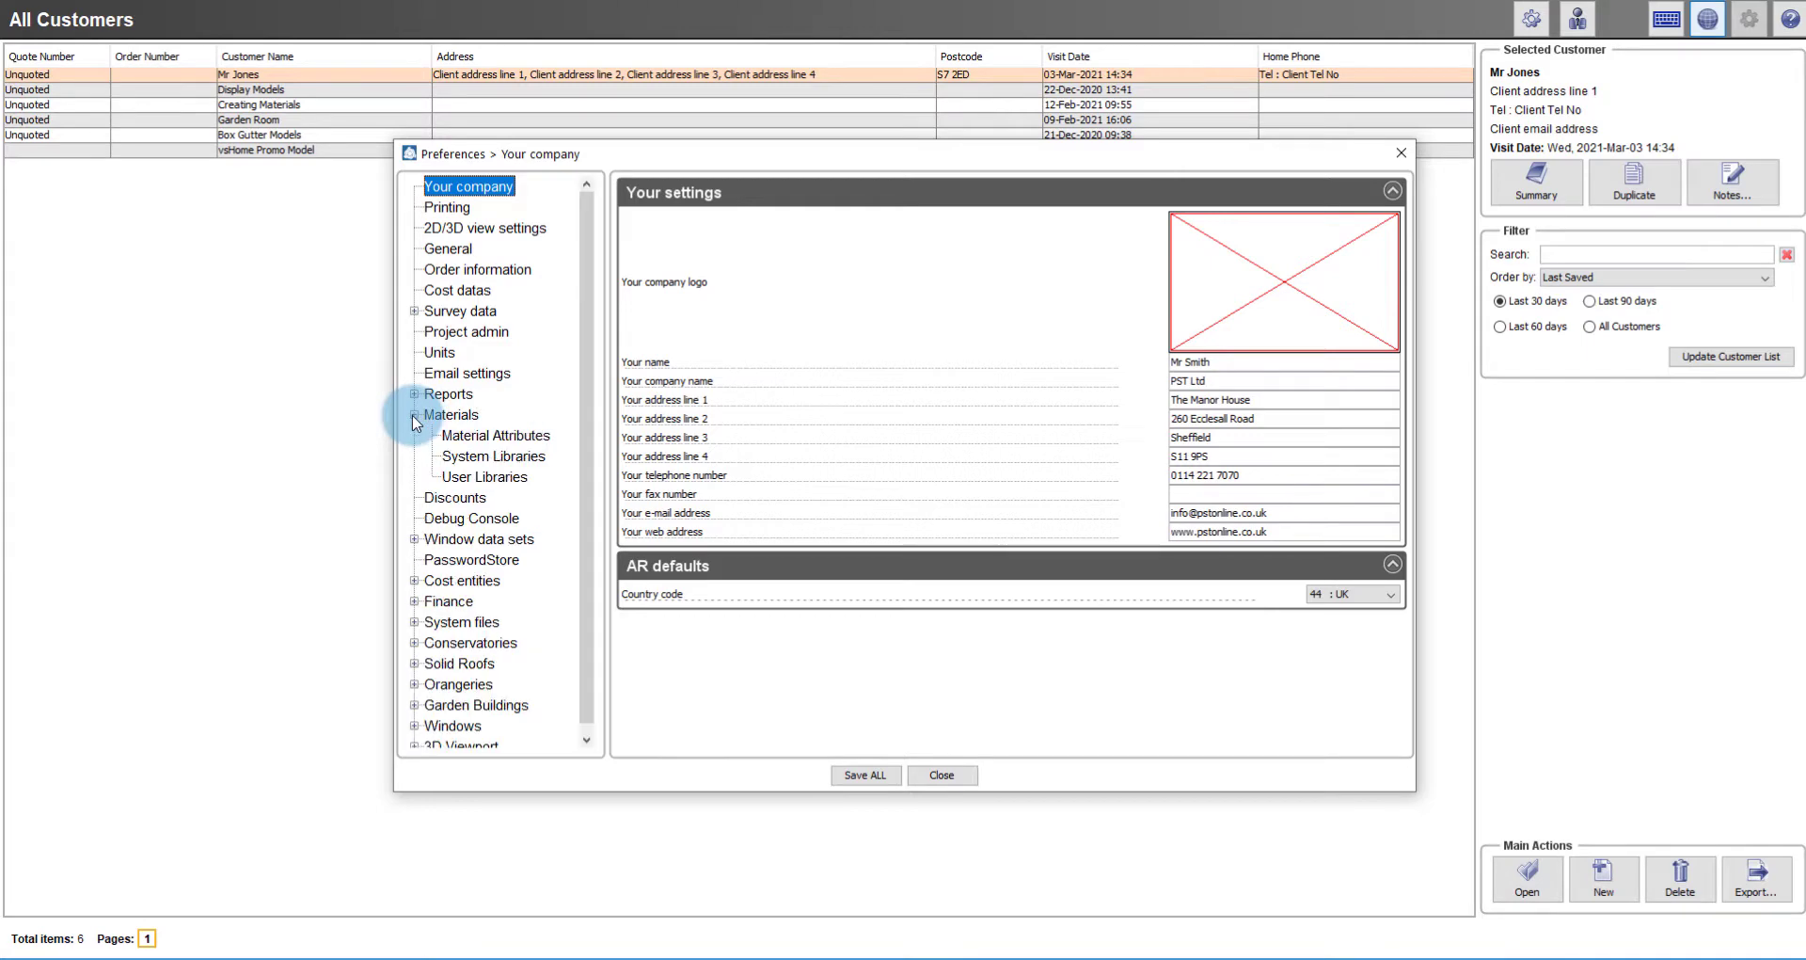
click(492, 457)
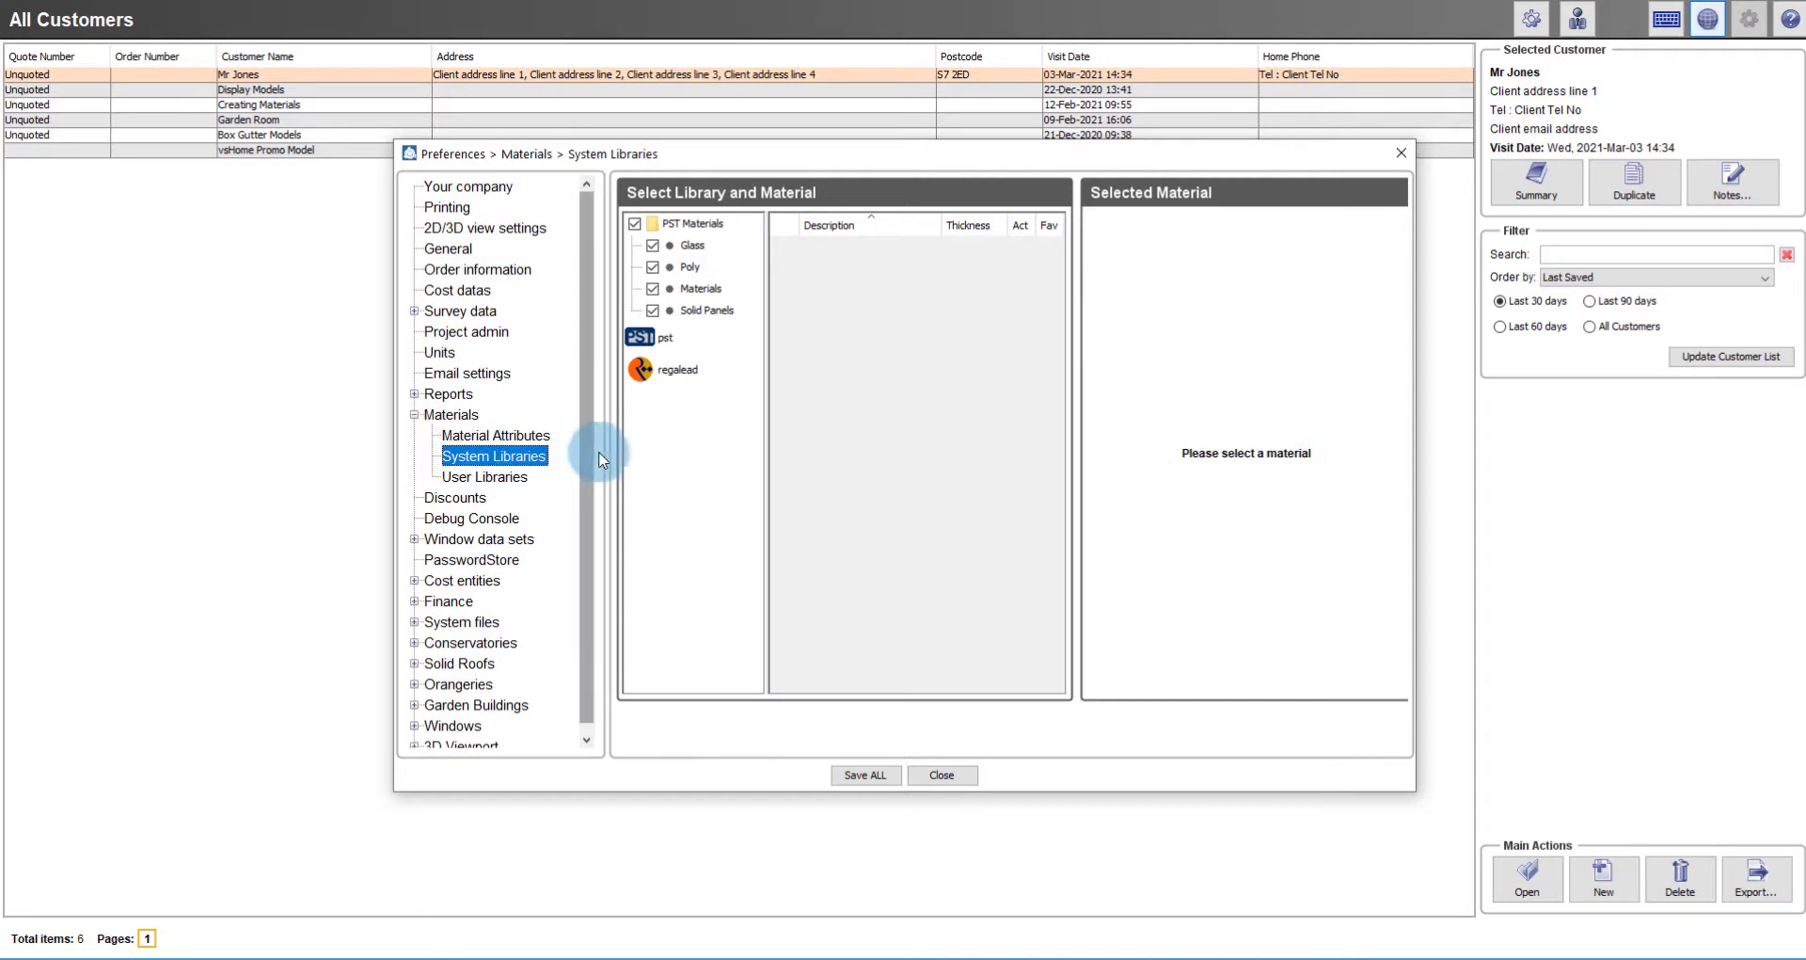
click(663, 339)
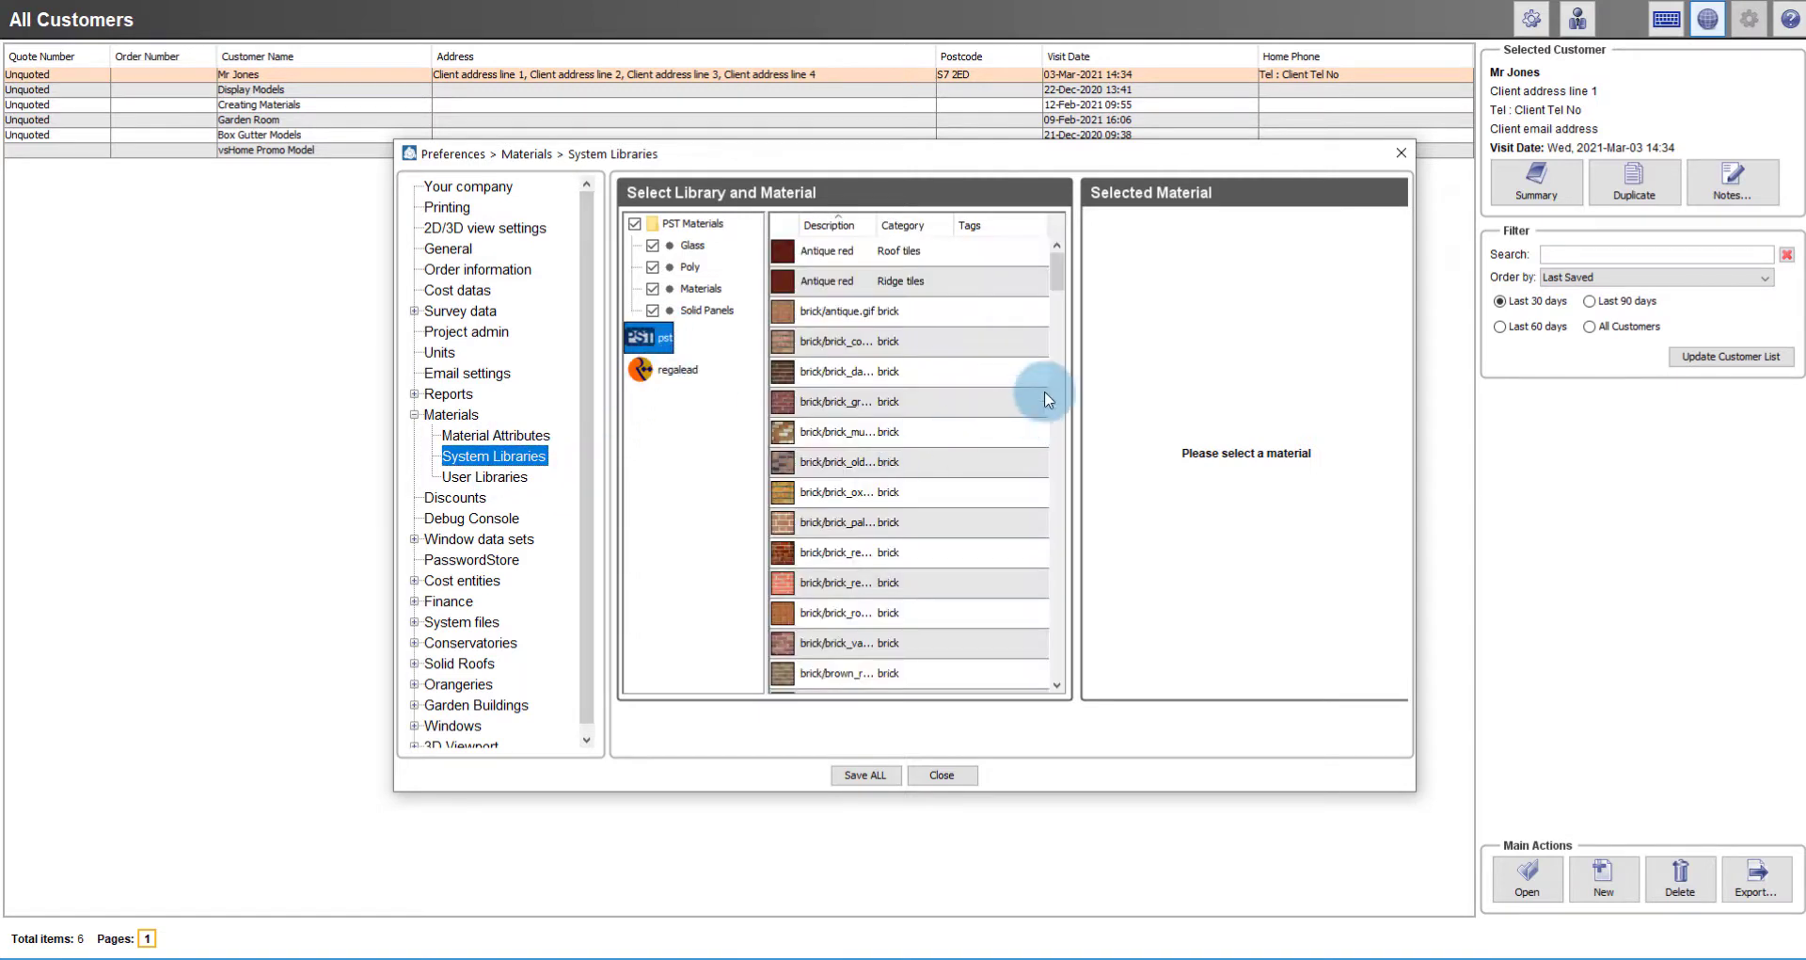
drag(1059, 280, 1035, 340)
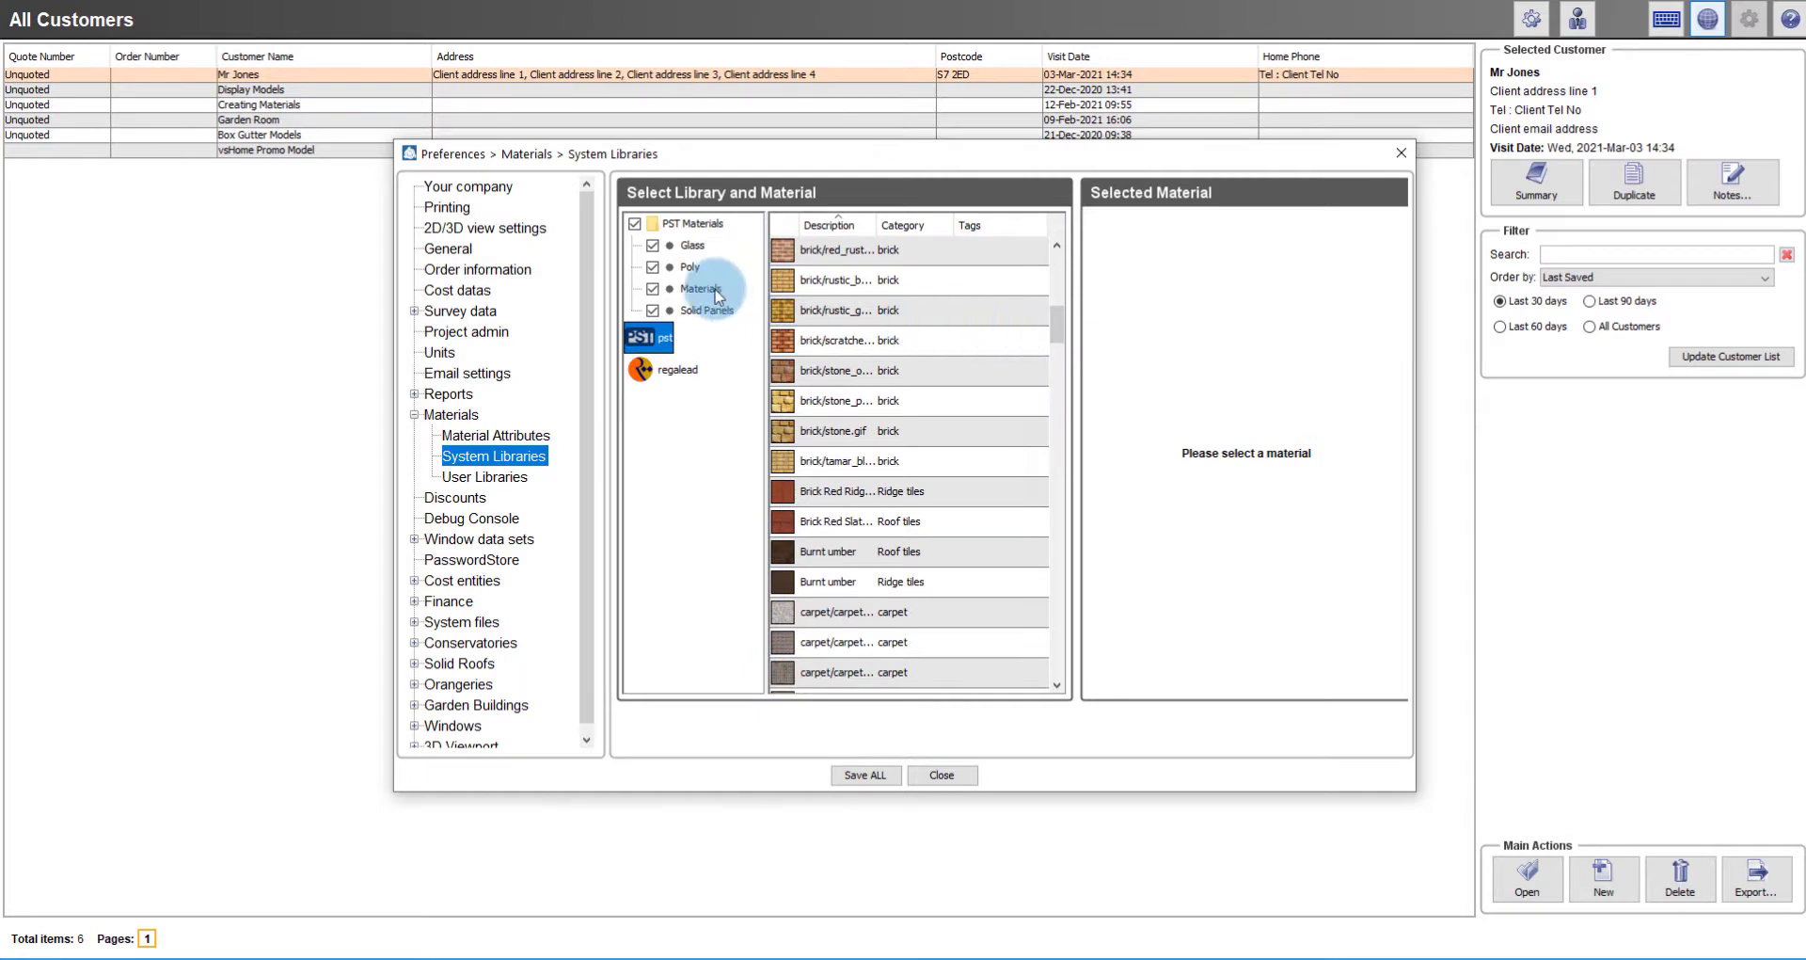
click(704, 289)
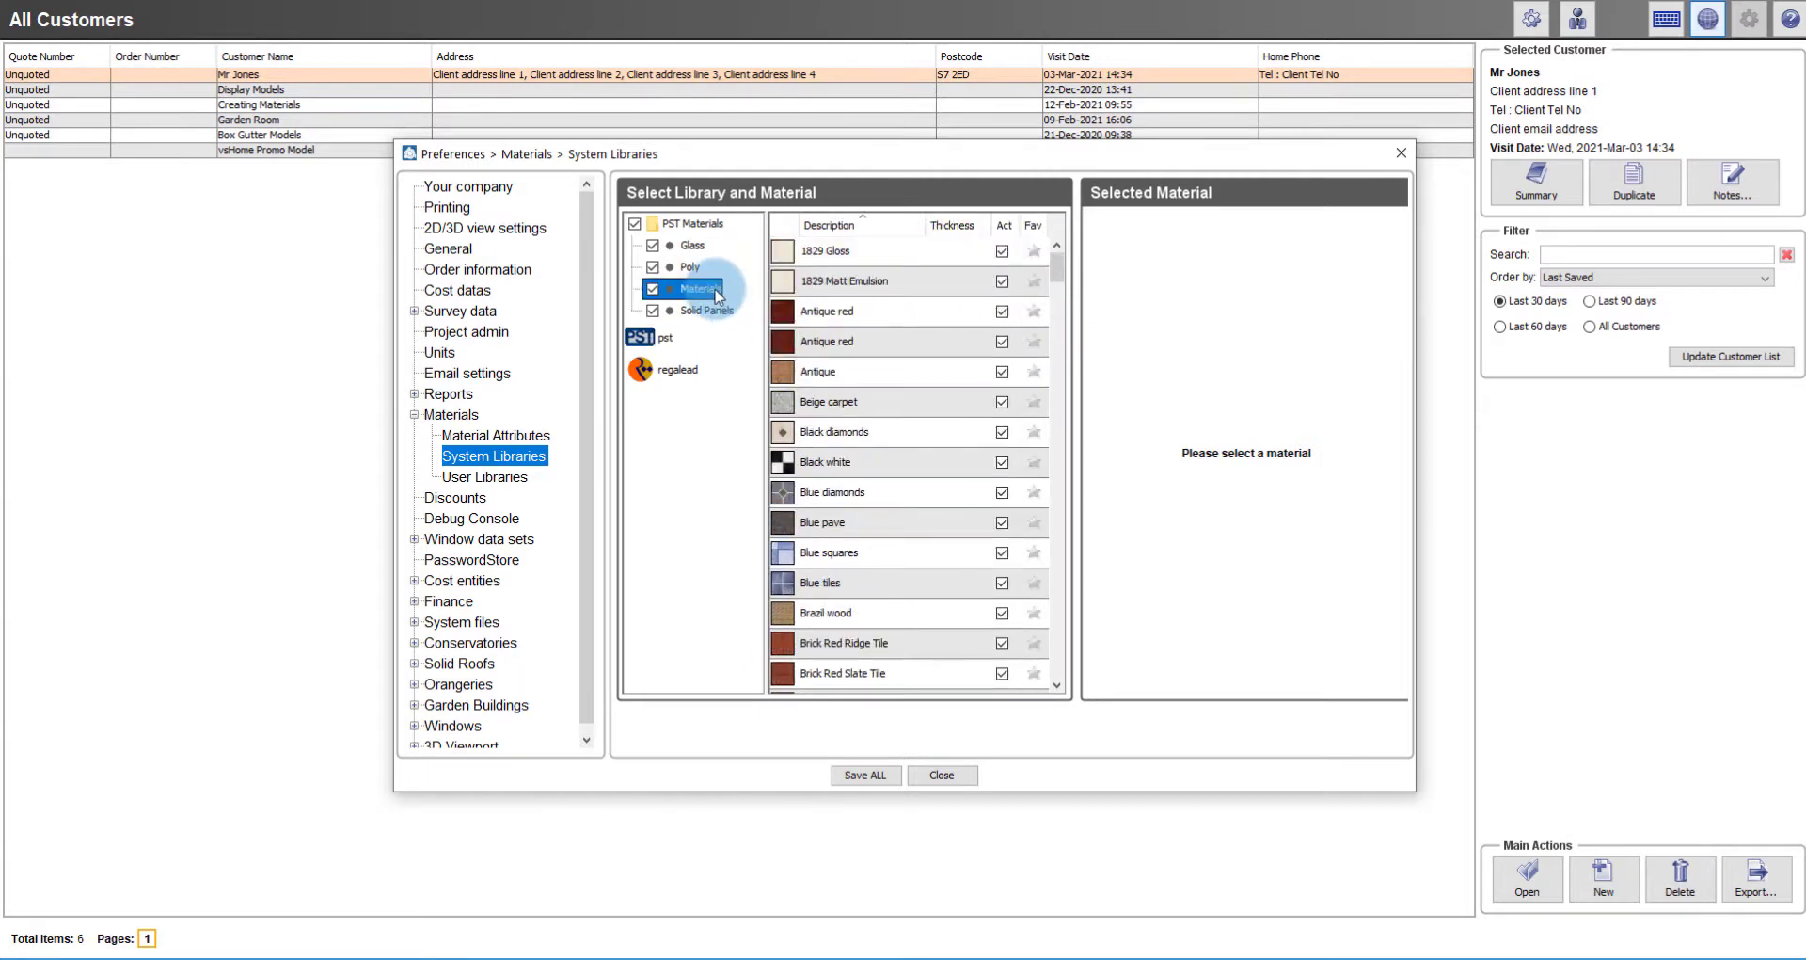
Step: Create a new texture library named "vsHome Textures" in the user libraries
click(520, 479)
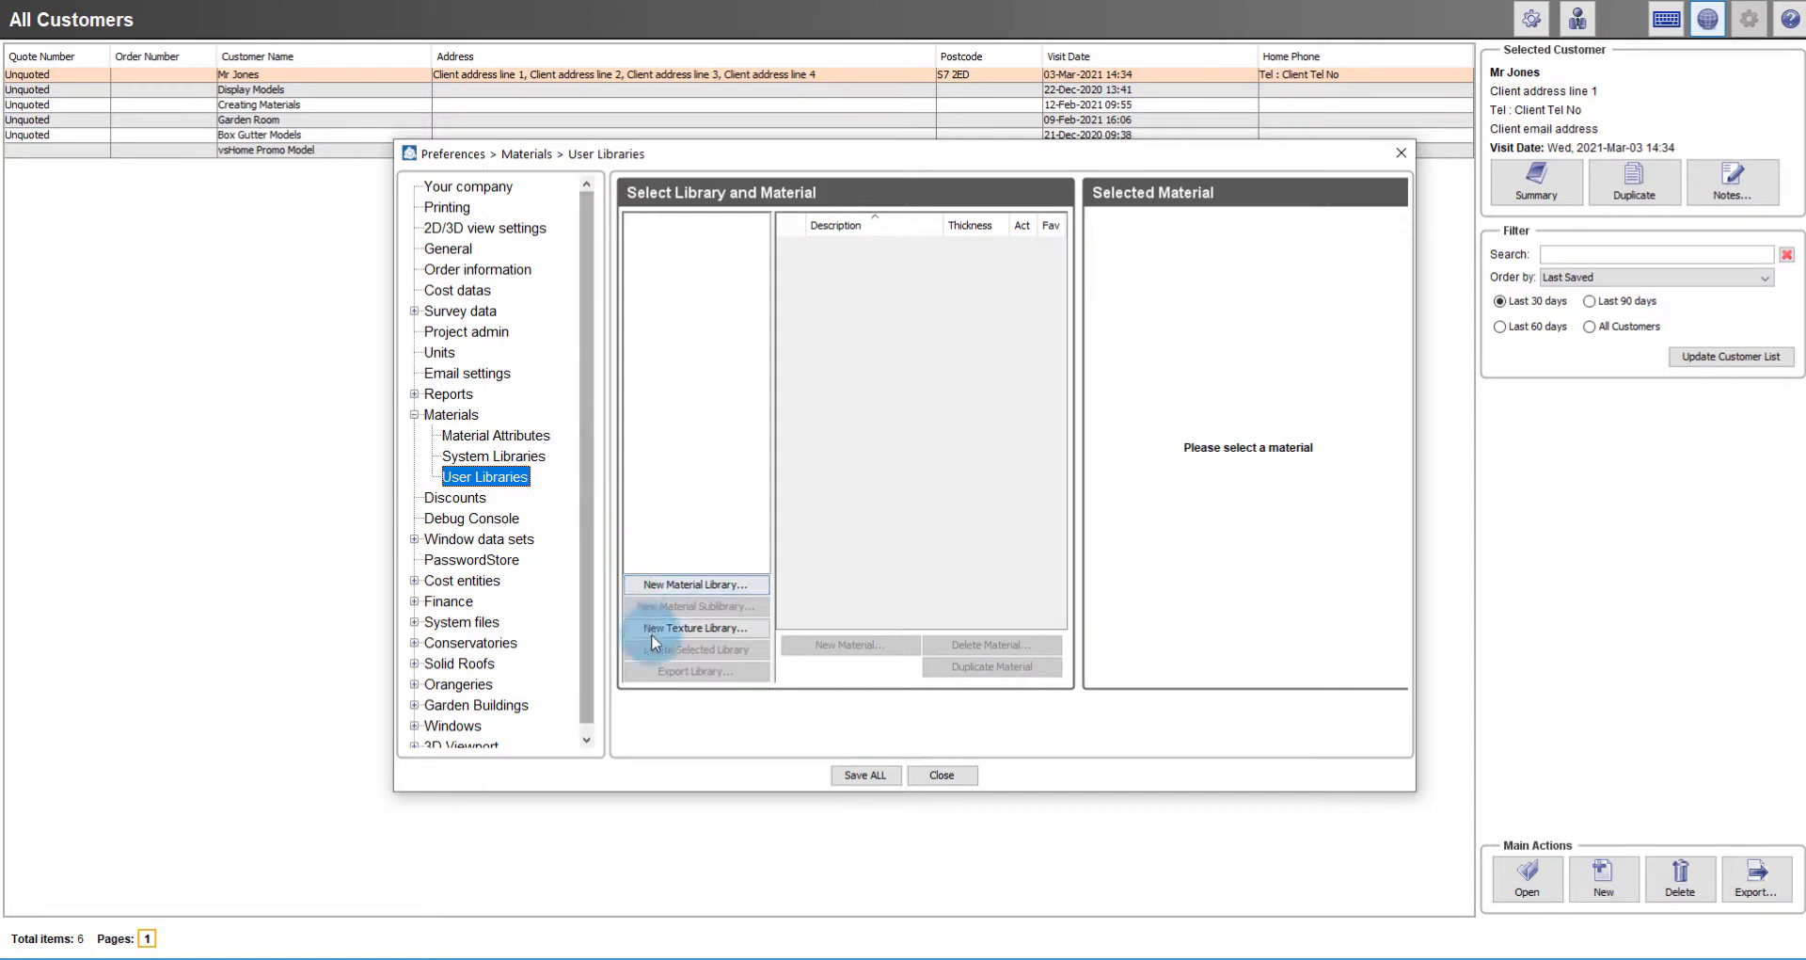
click(735, 632)
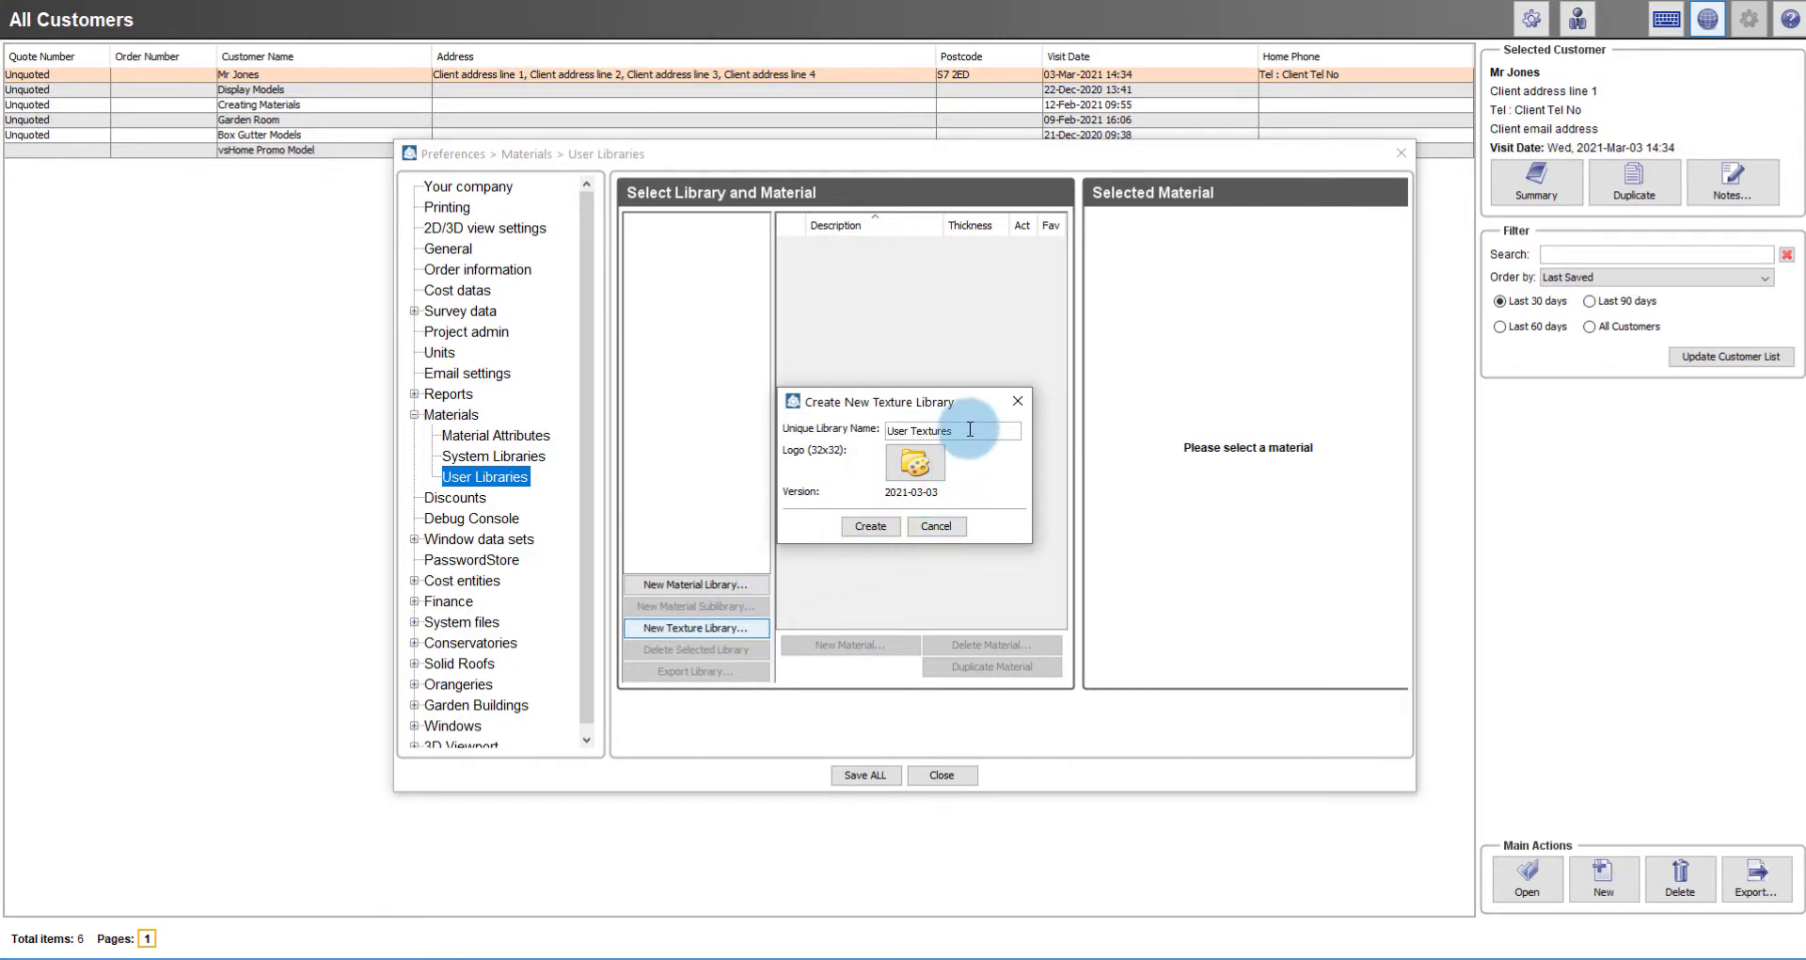
drag(970, 430, 856, 430)
text(vs)
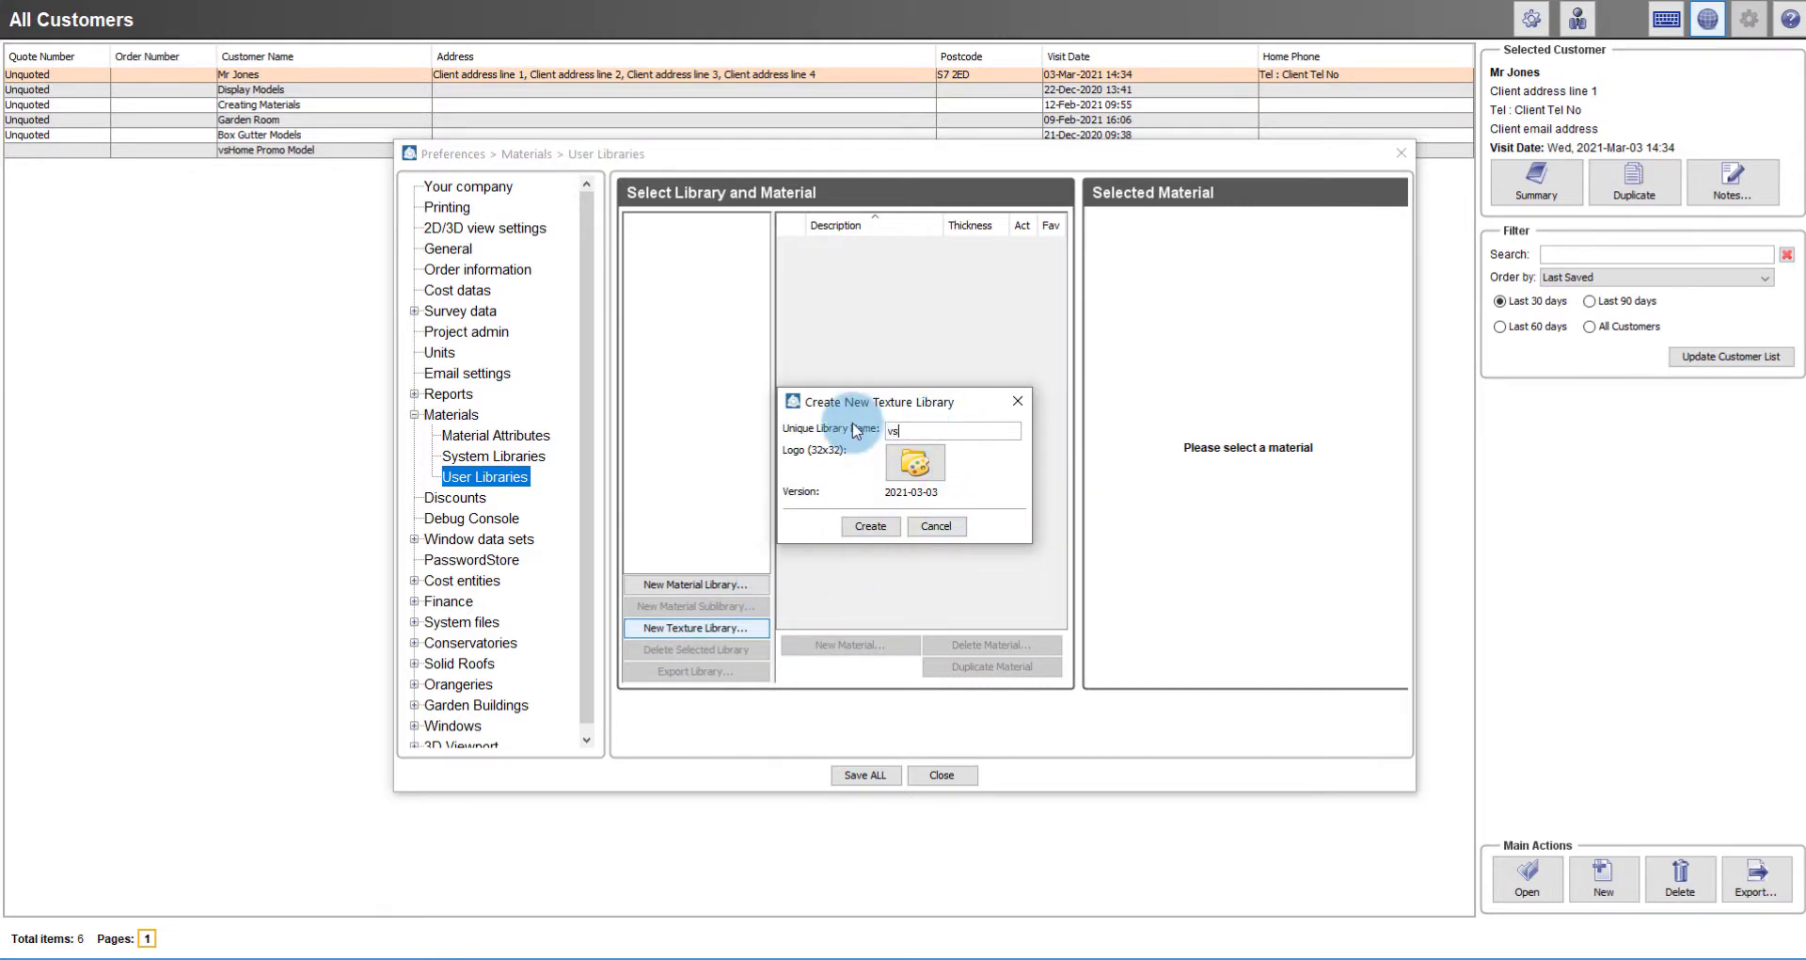
text(Home Textures)
click(871, 525)
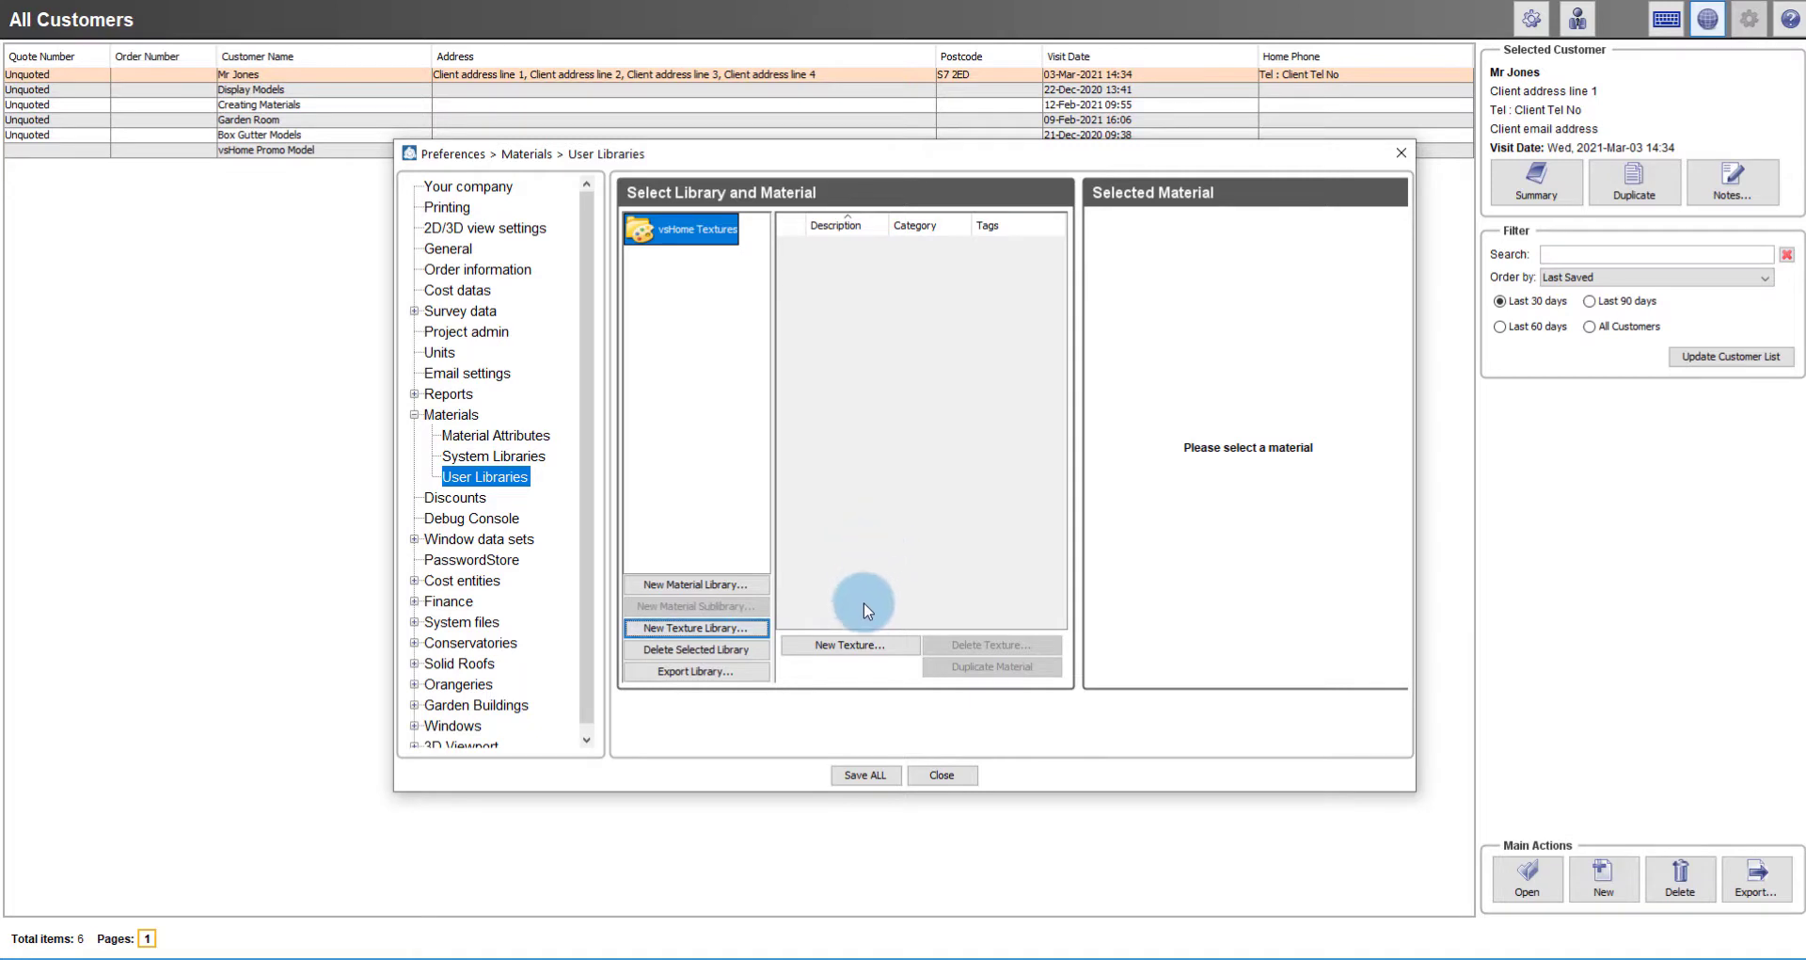
Step: Add a new texture named "Brown Brick Texture" to the vsHome Textures library, using the image Brick_Texture.png
click(900, 646)
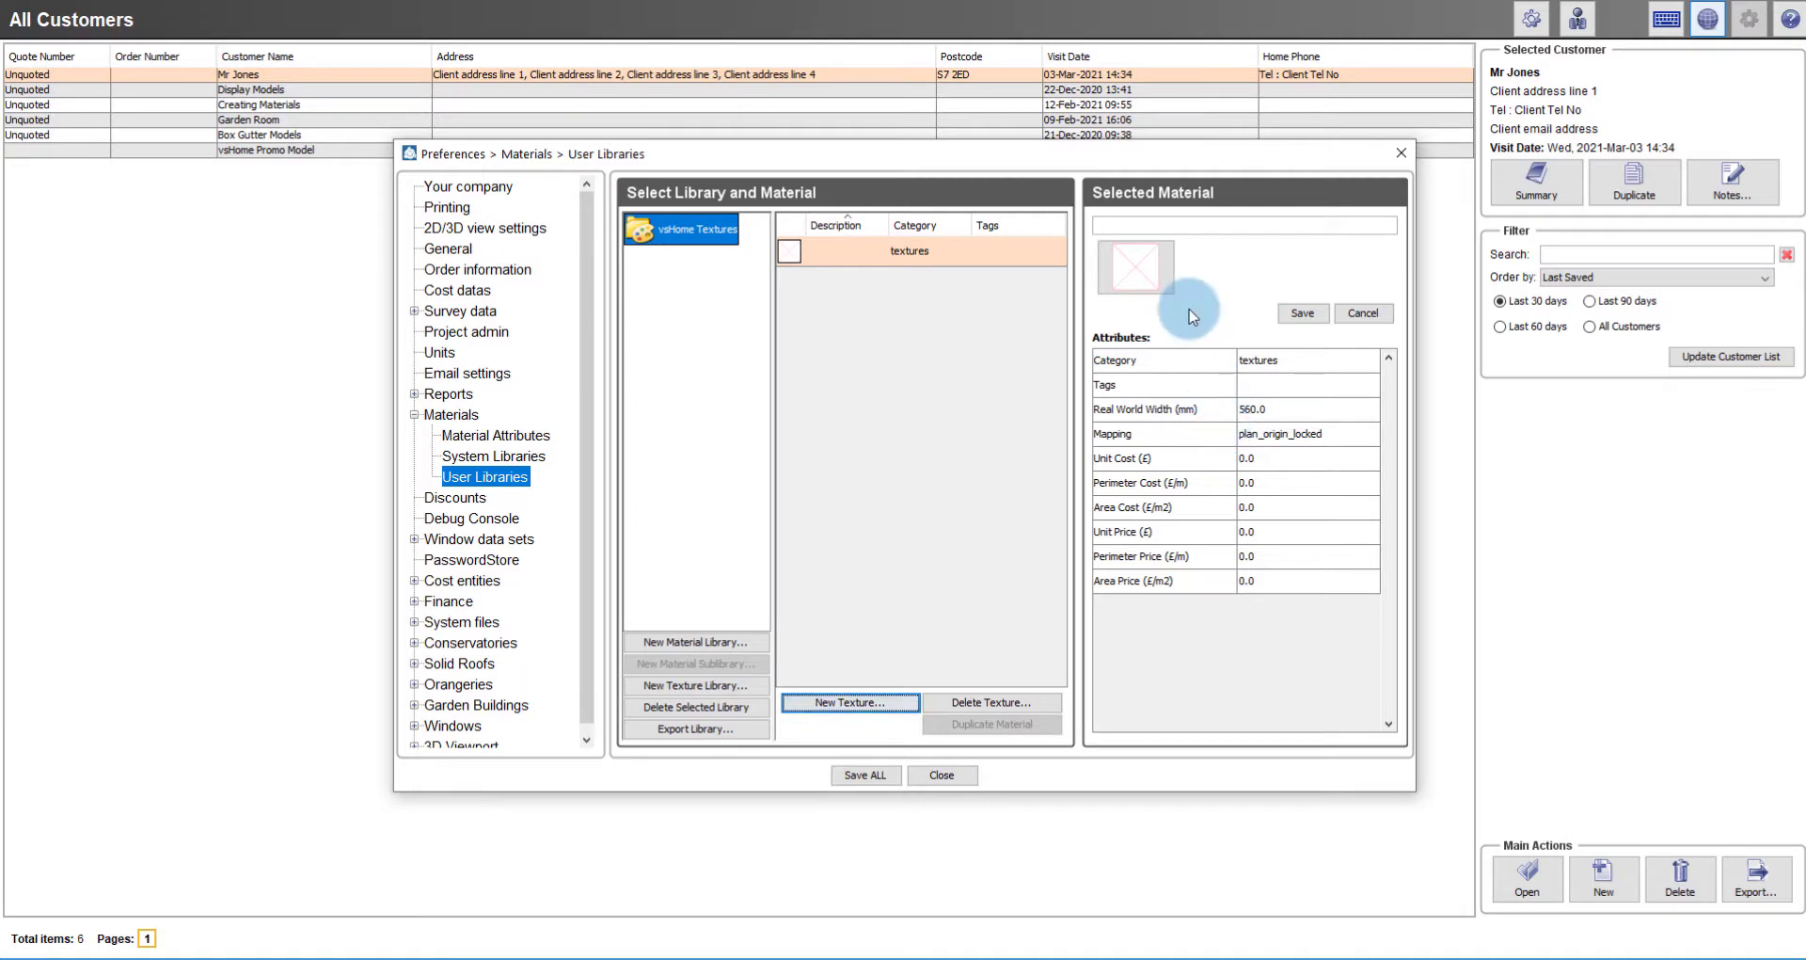
click(1223, 225)
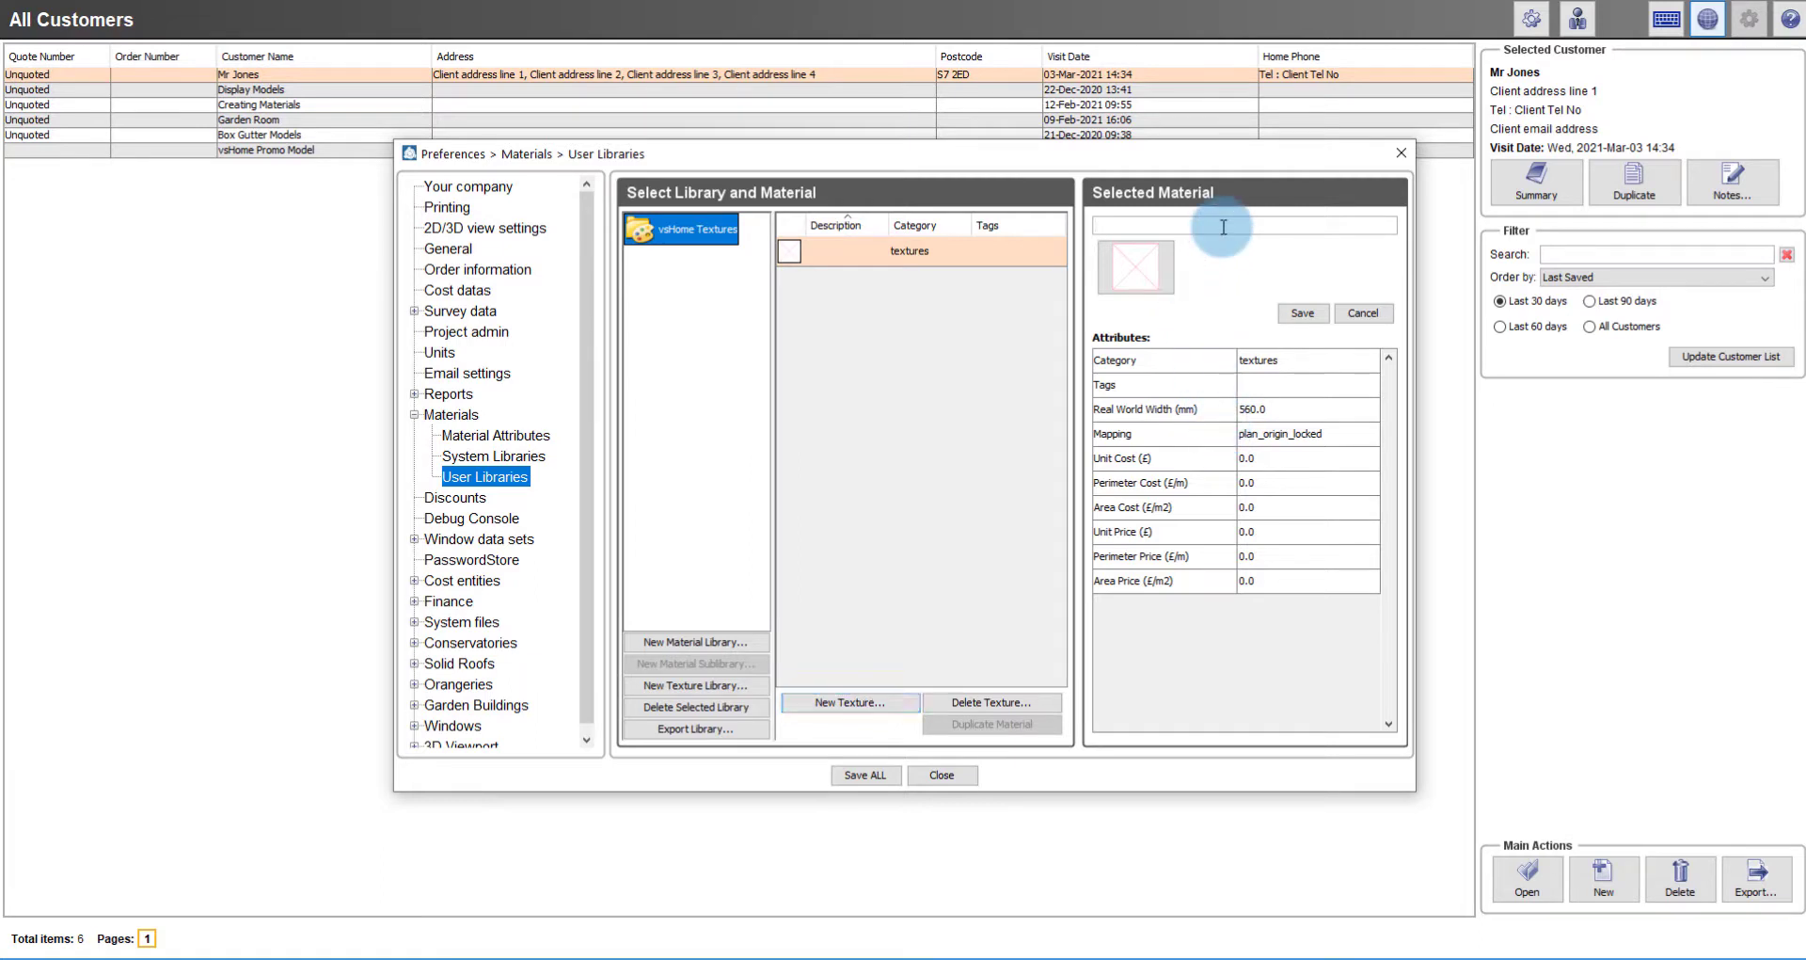
text(Brown Brick Texture)
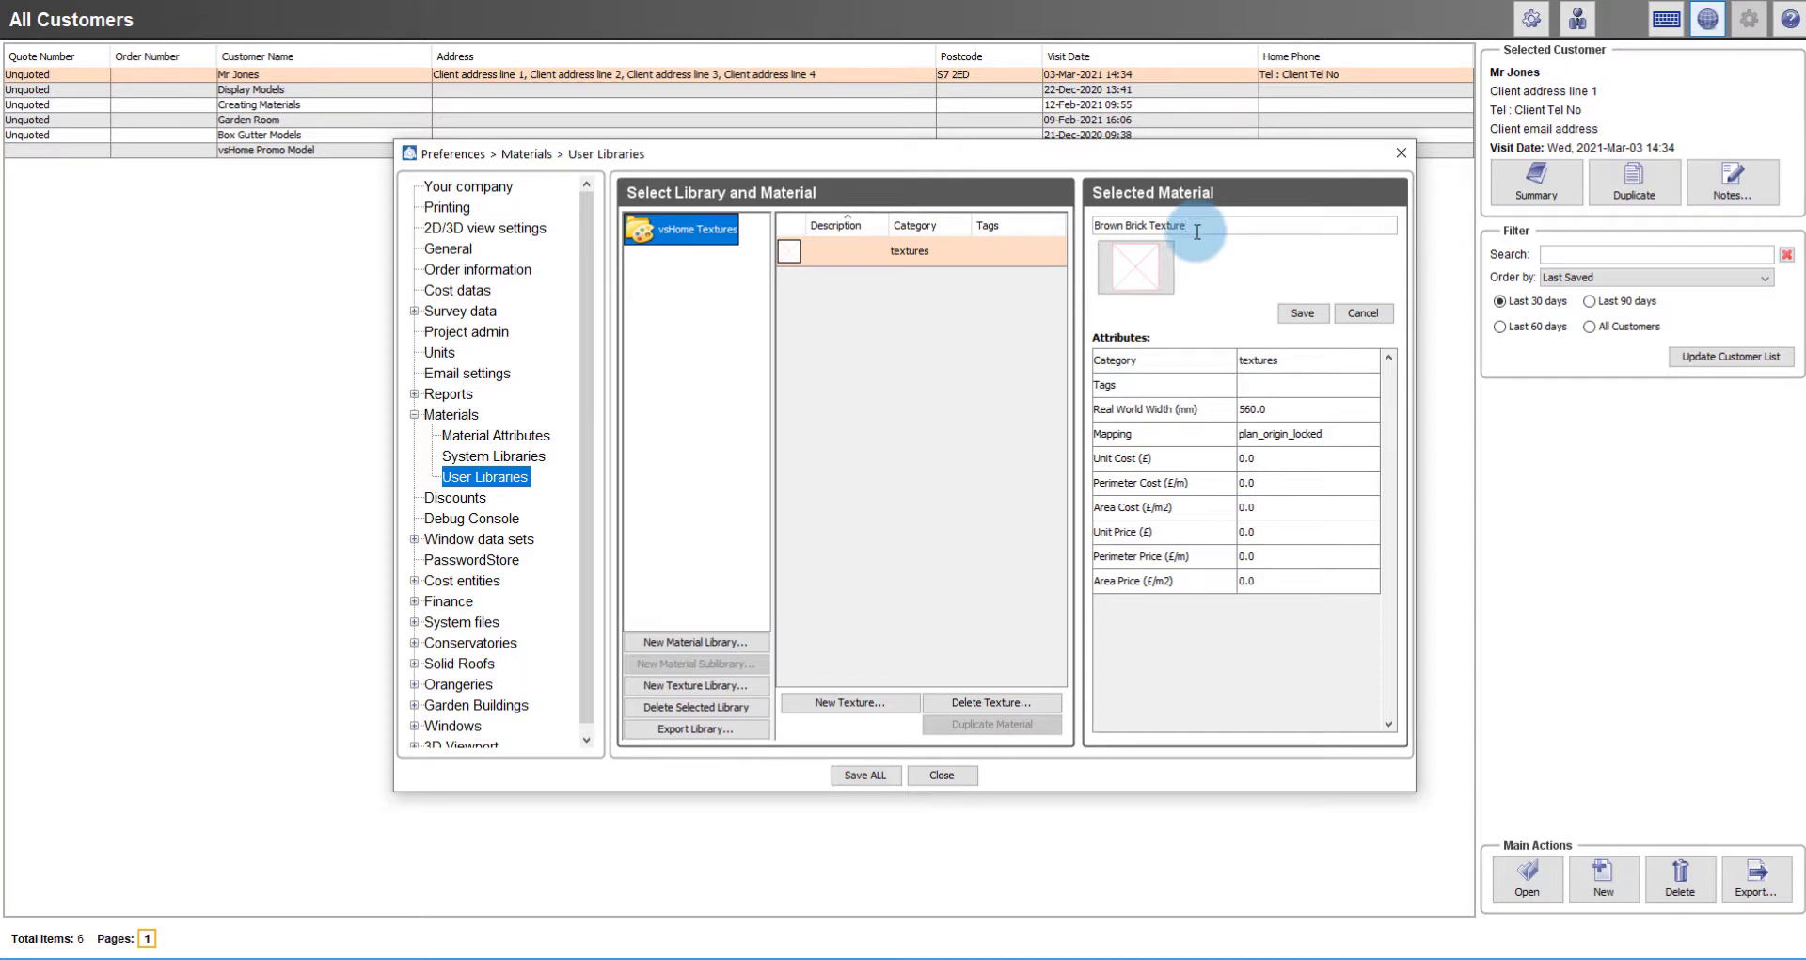
click(1148, 283)
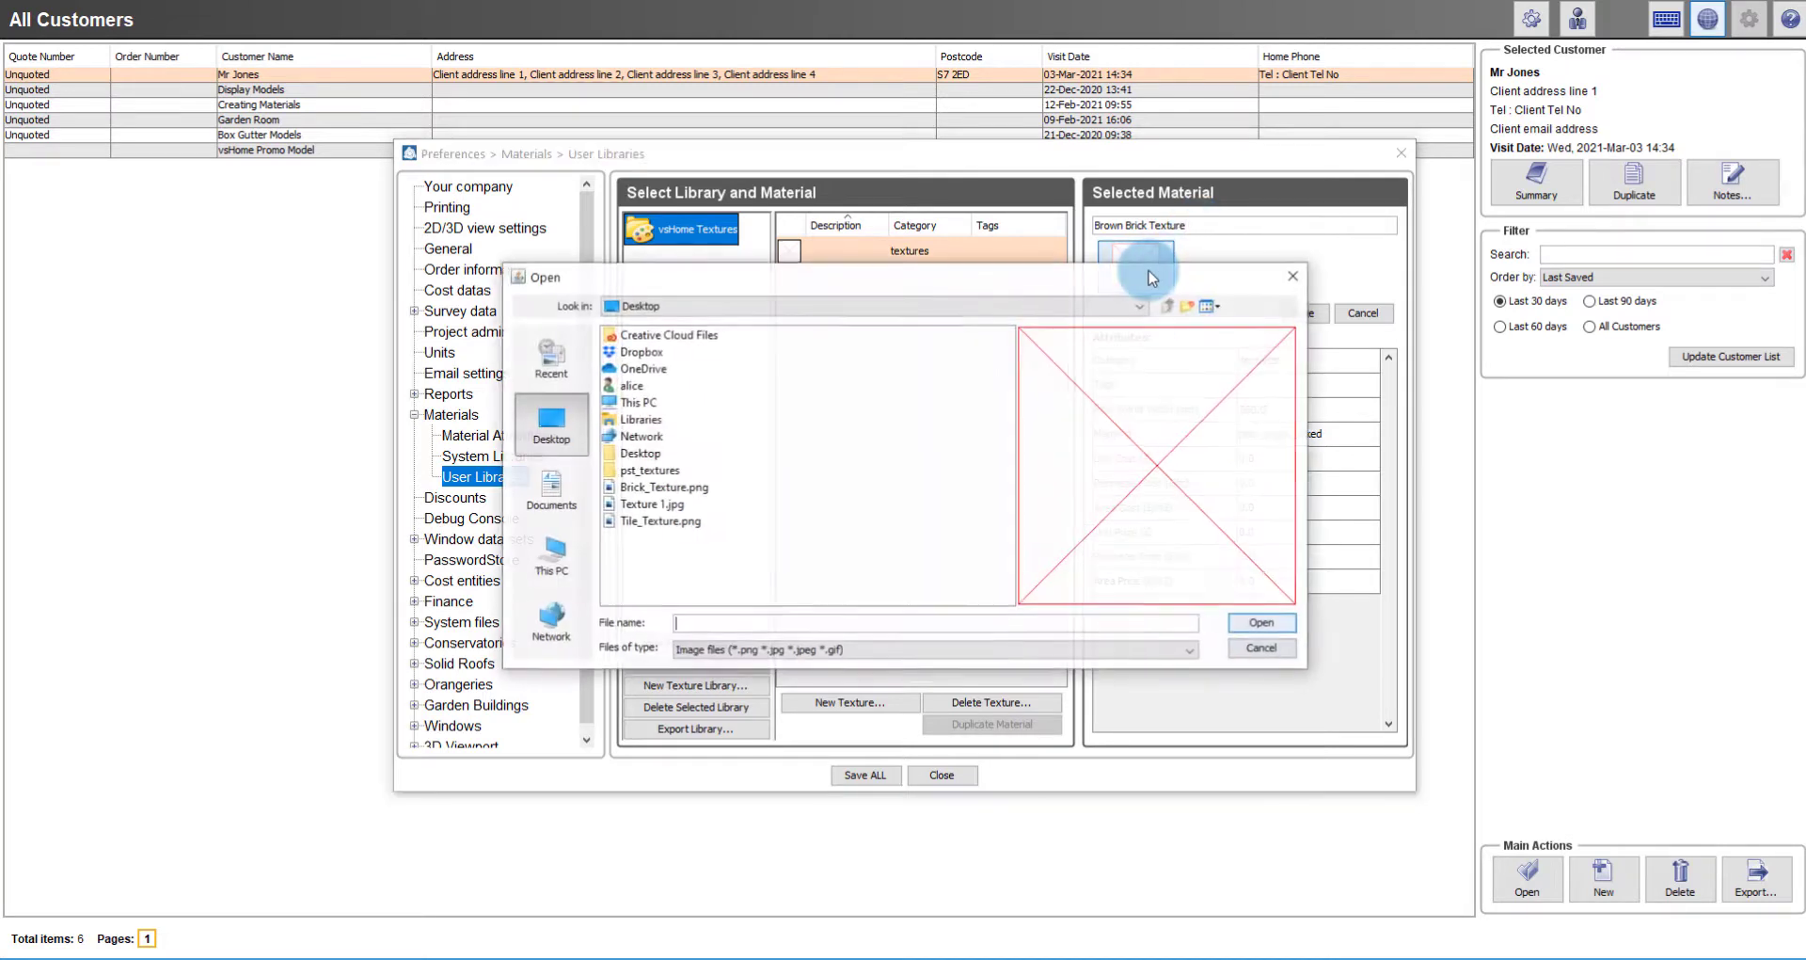
click(707, 490)
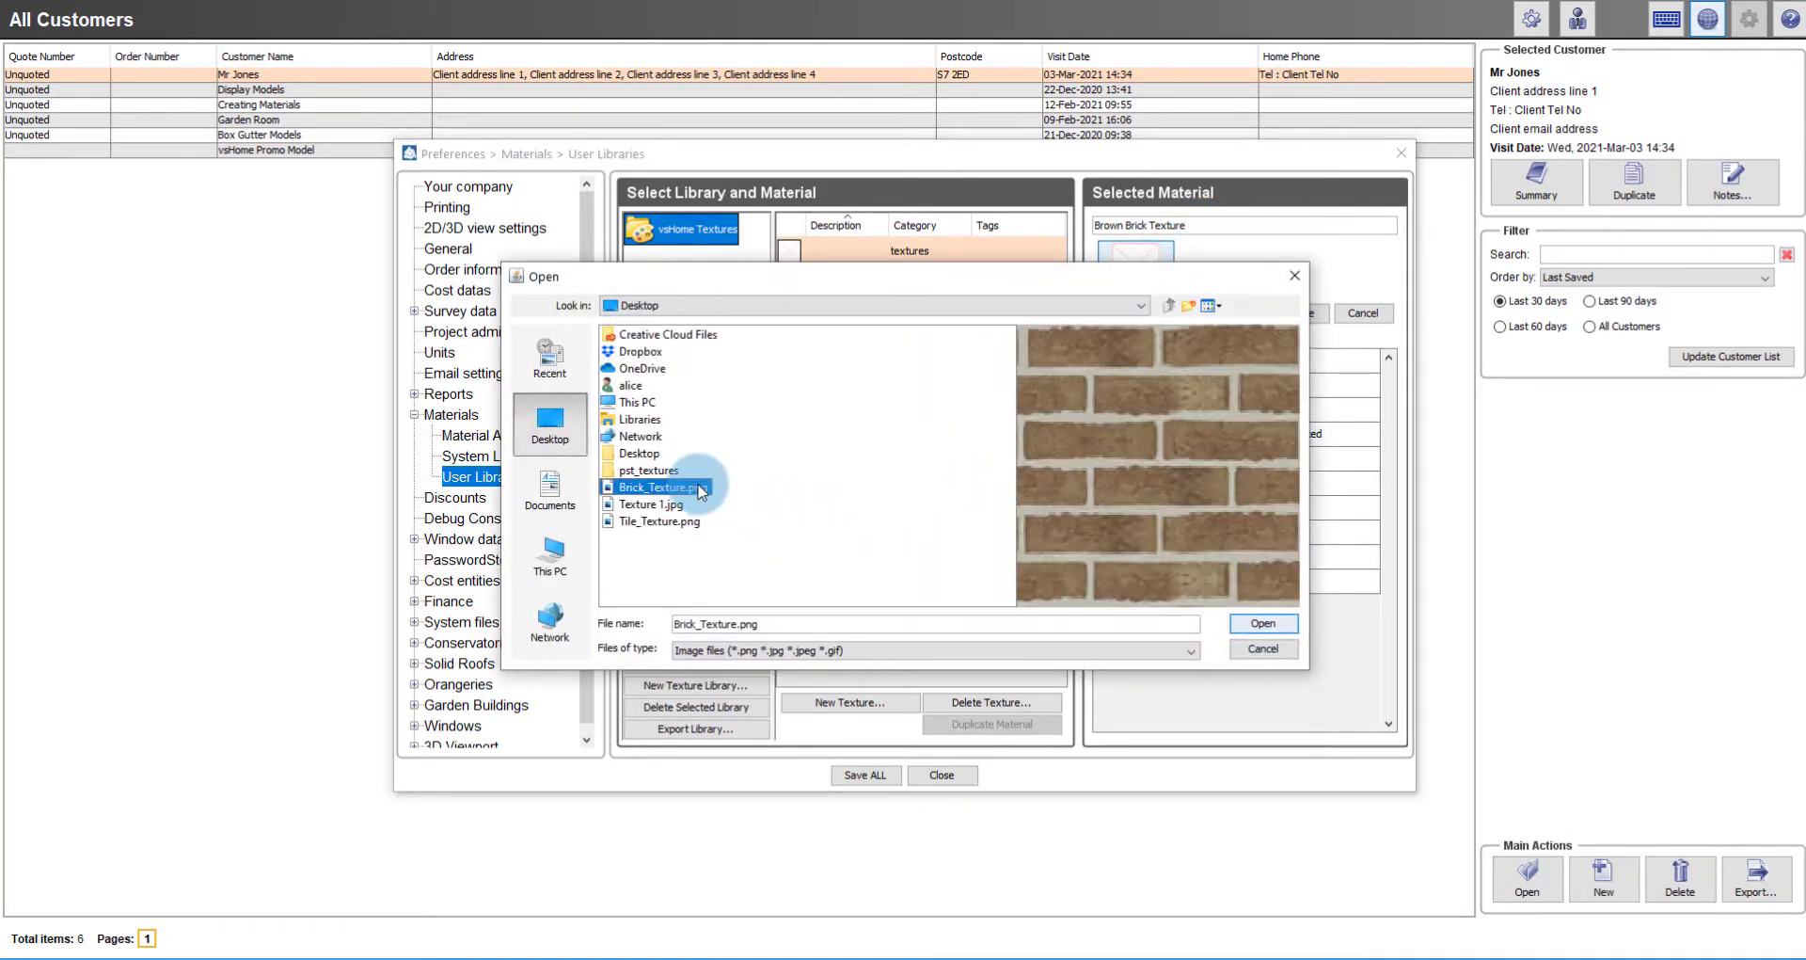
click(1263, 625)
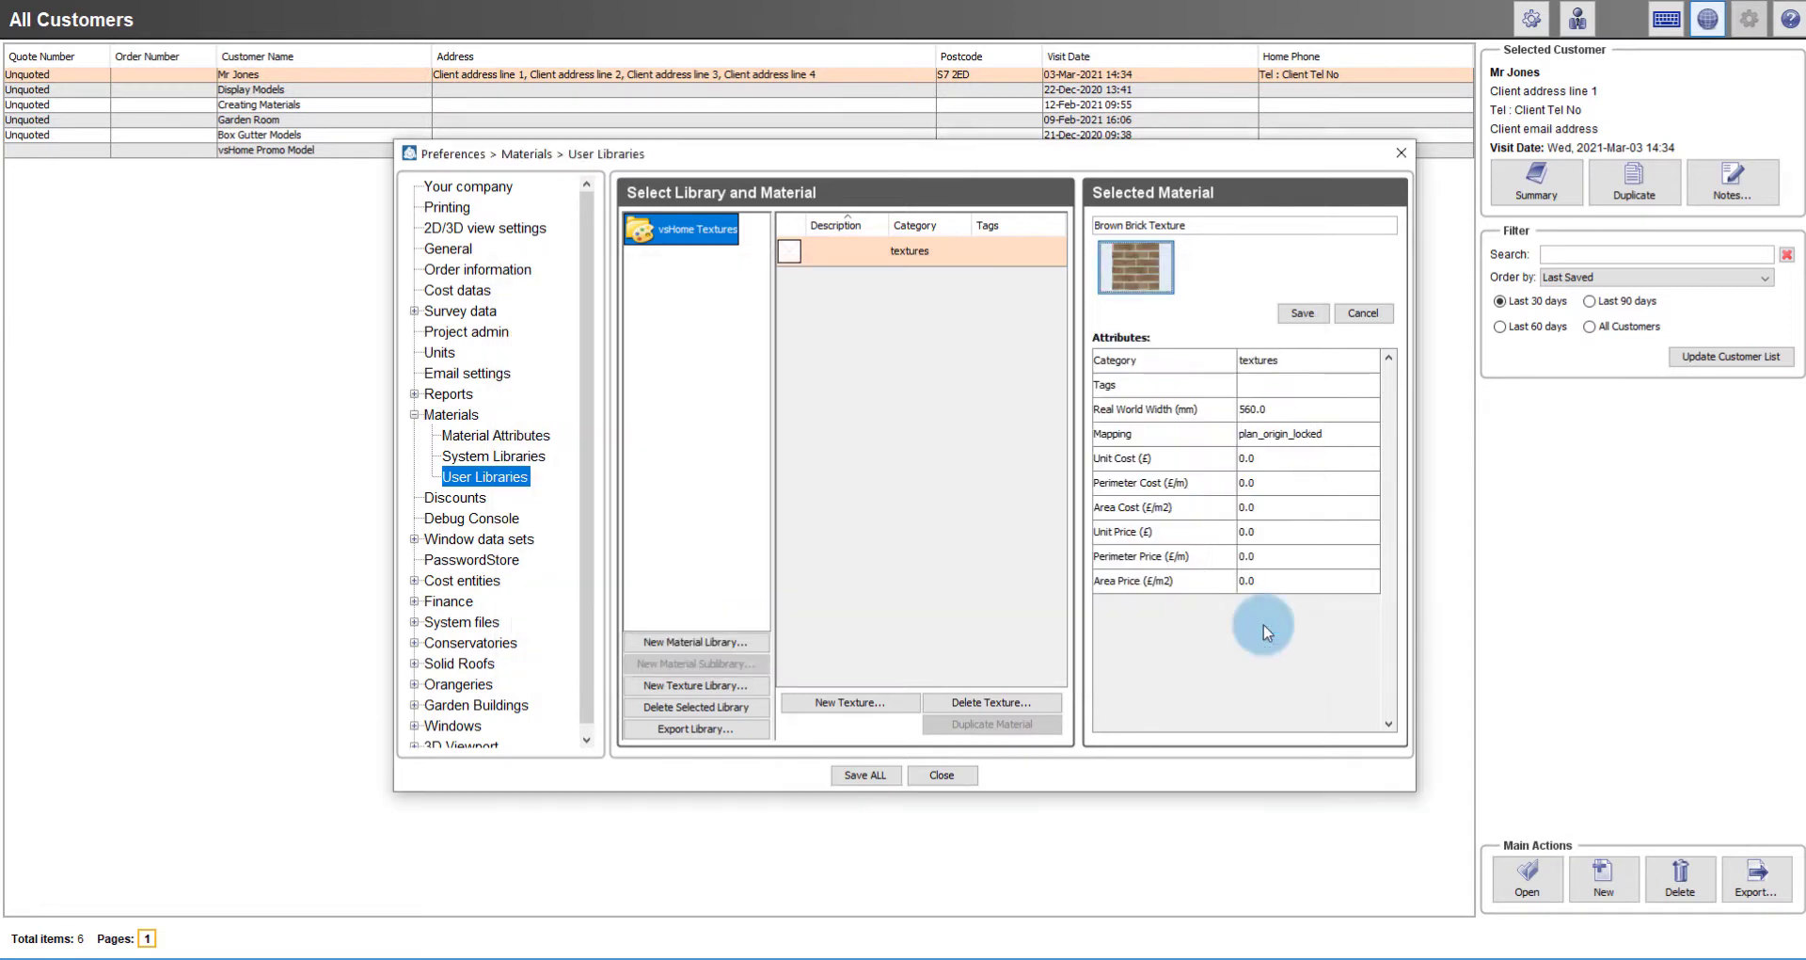
Step: Set the Brown Brick Texture's category to the user-defined value "External Wall"
double_click(1277, 369)
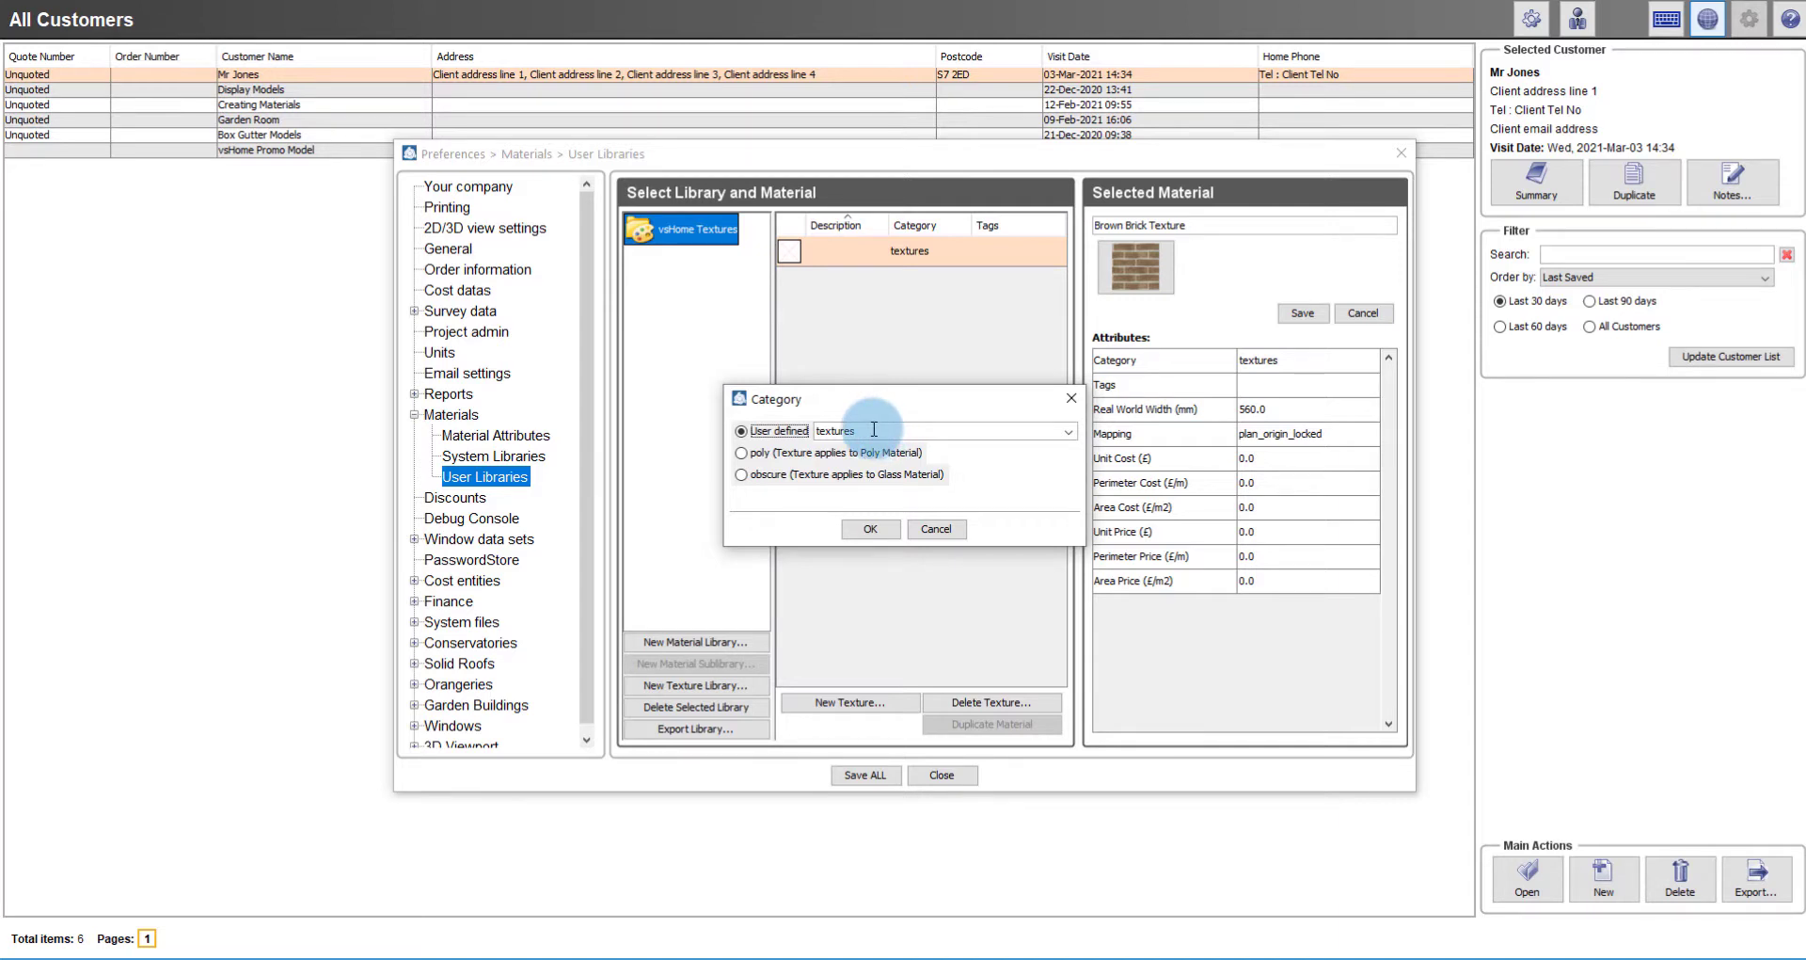
drag(874, 429, 806, 429)
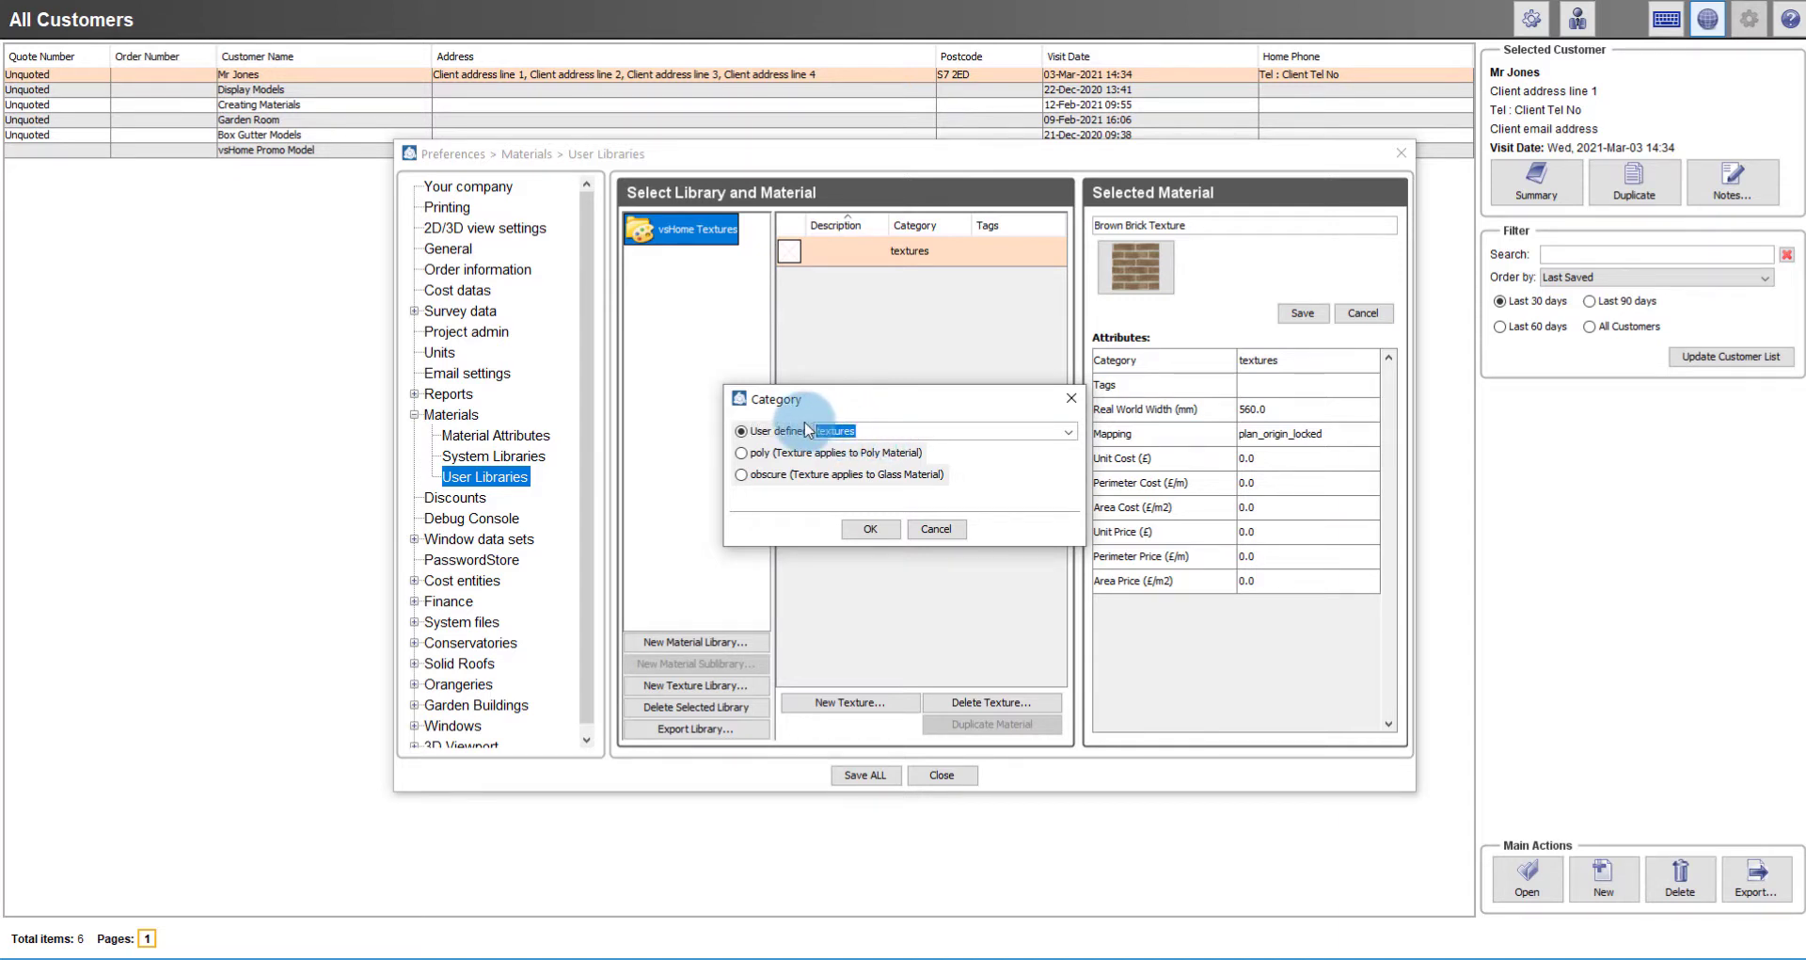
text(Exter)
click(807, 429)
click(856, 430)
text(rnal Wall)
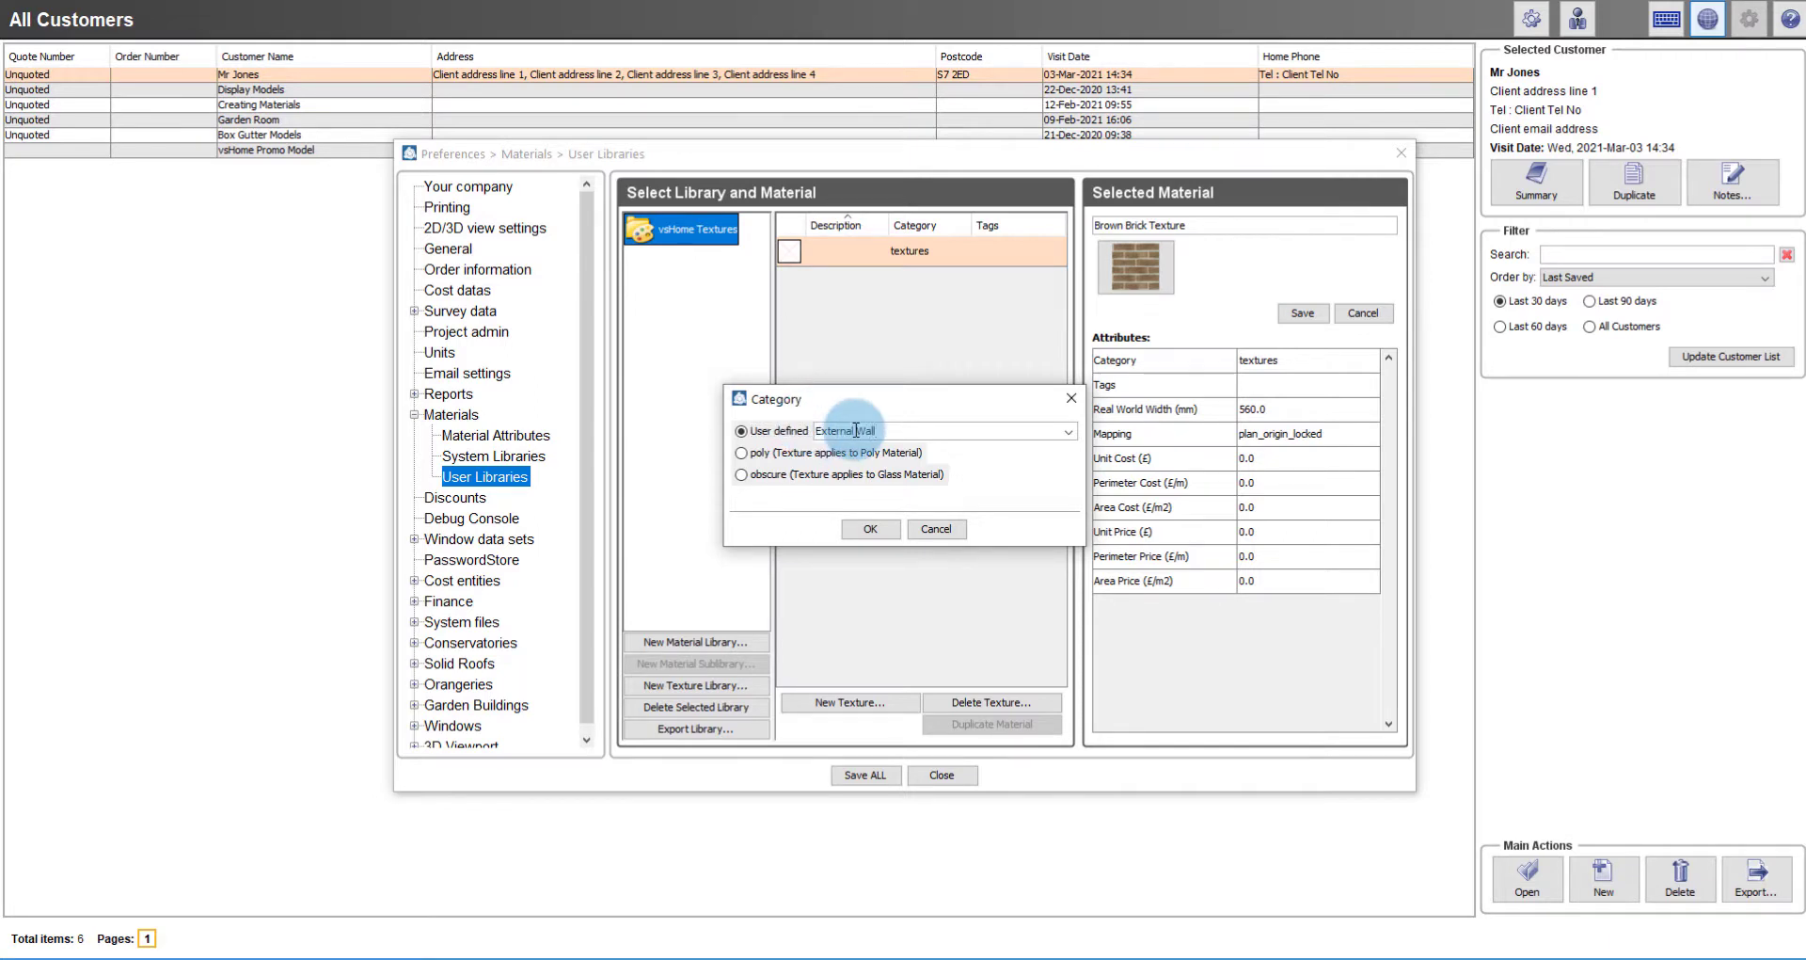
click(870, 529)
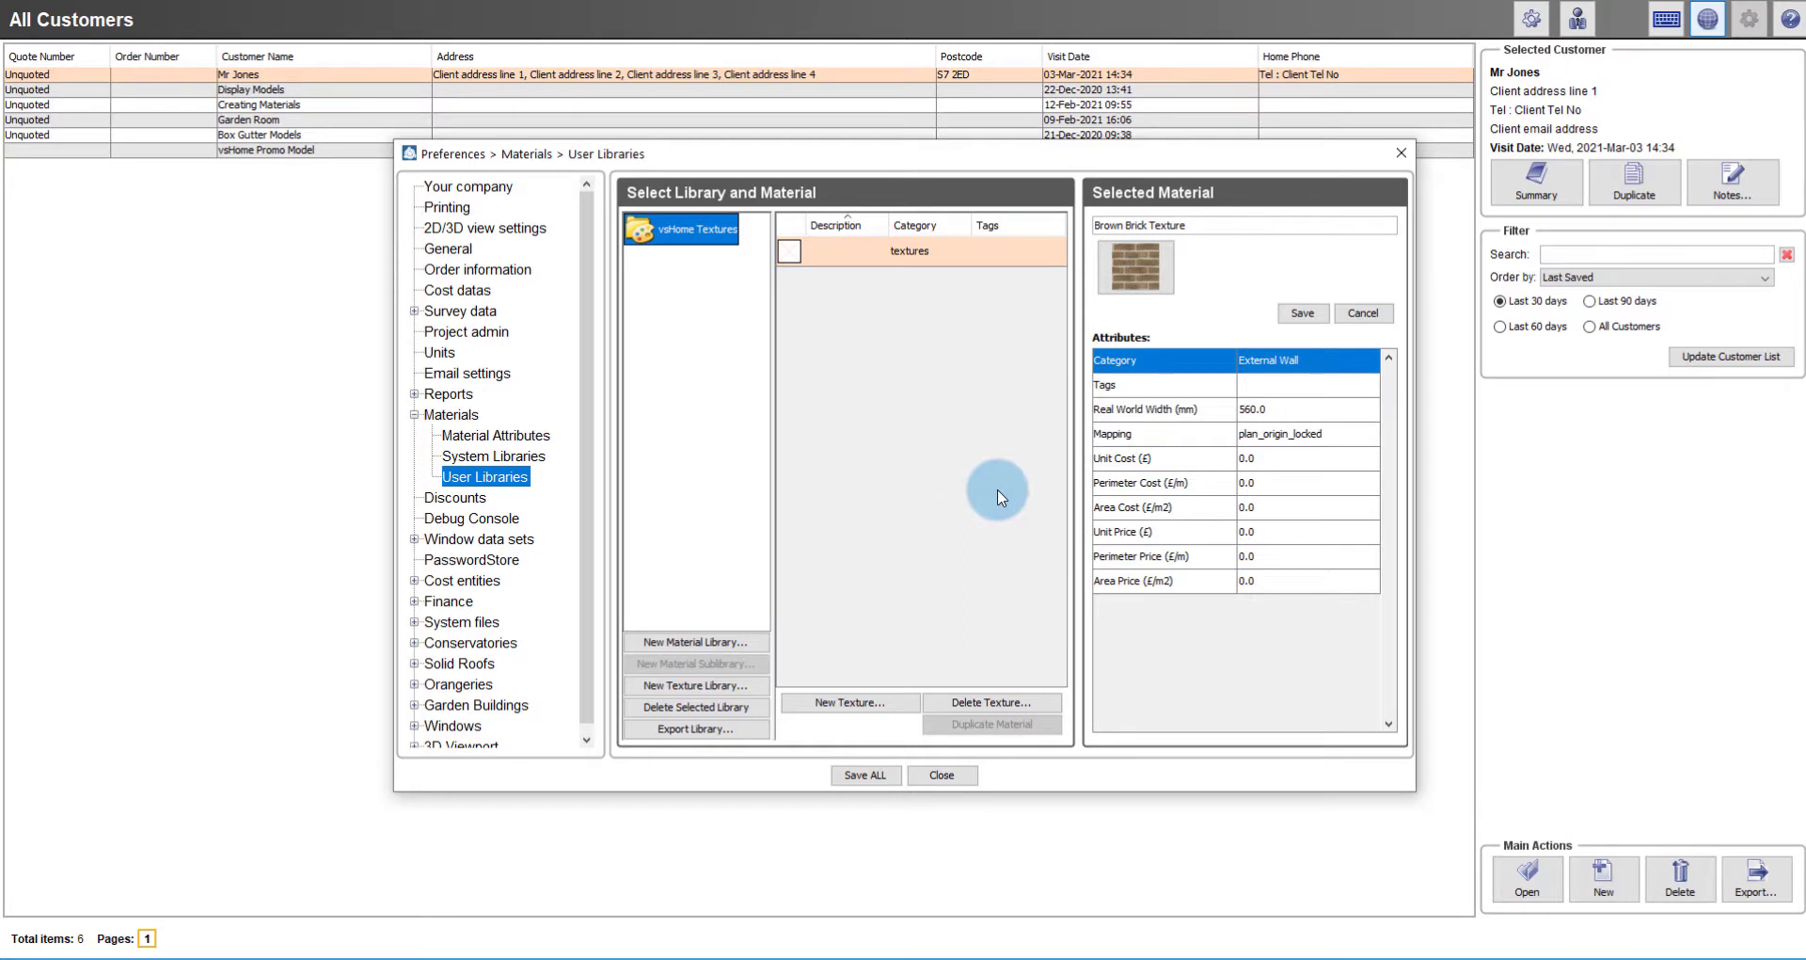
Step: Set the brick texture's real world width to 540 mm and its mapping to tesselate_from_ground, and save the texture
click(1266, 412)
double_click(1334, 411)
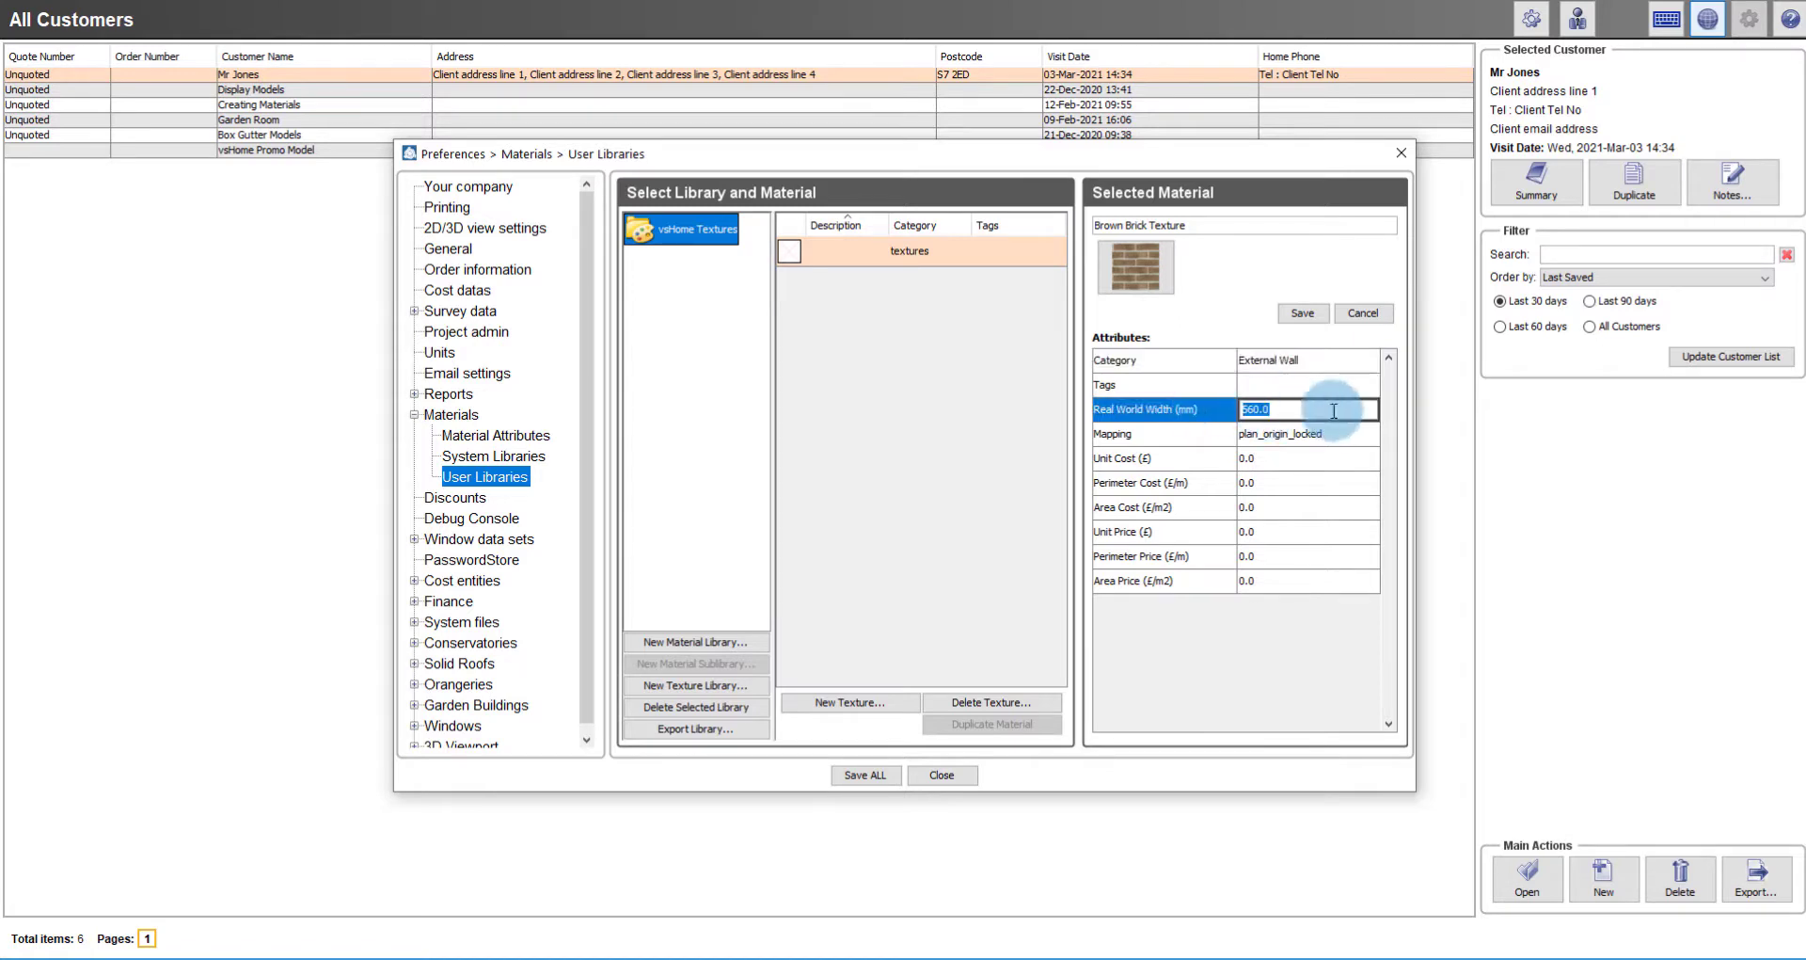
text(549)
key(BackSpace)
text(0)
click(1336, 444)
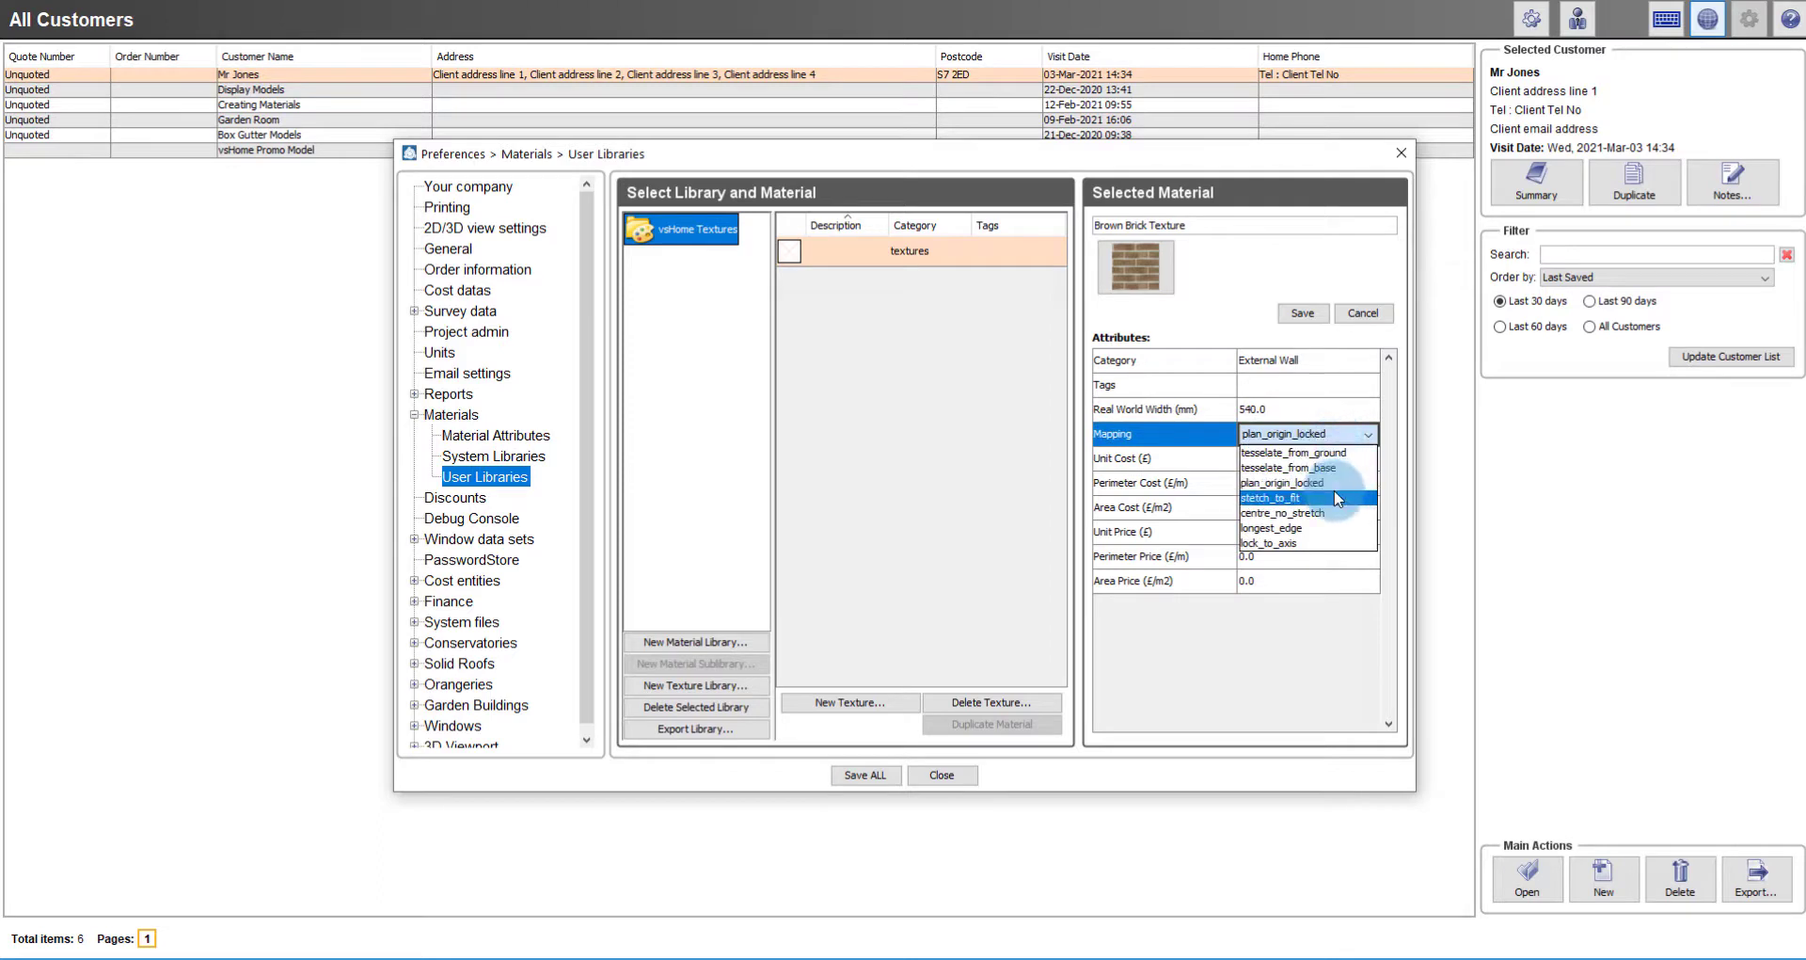
click(1351, 453)
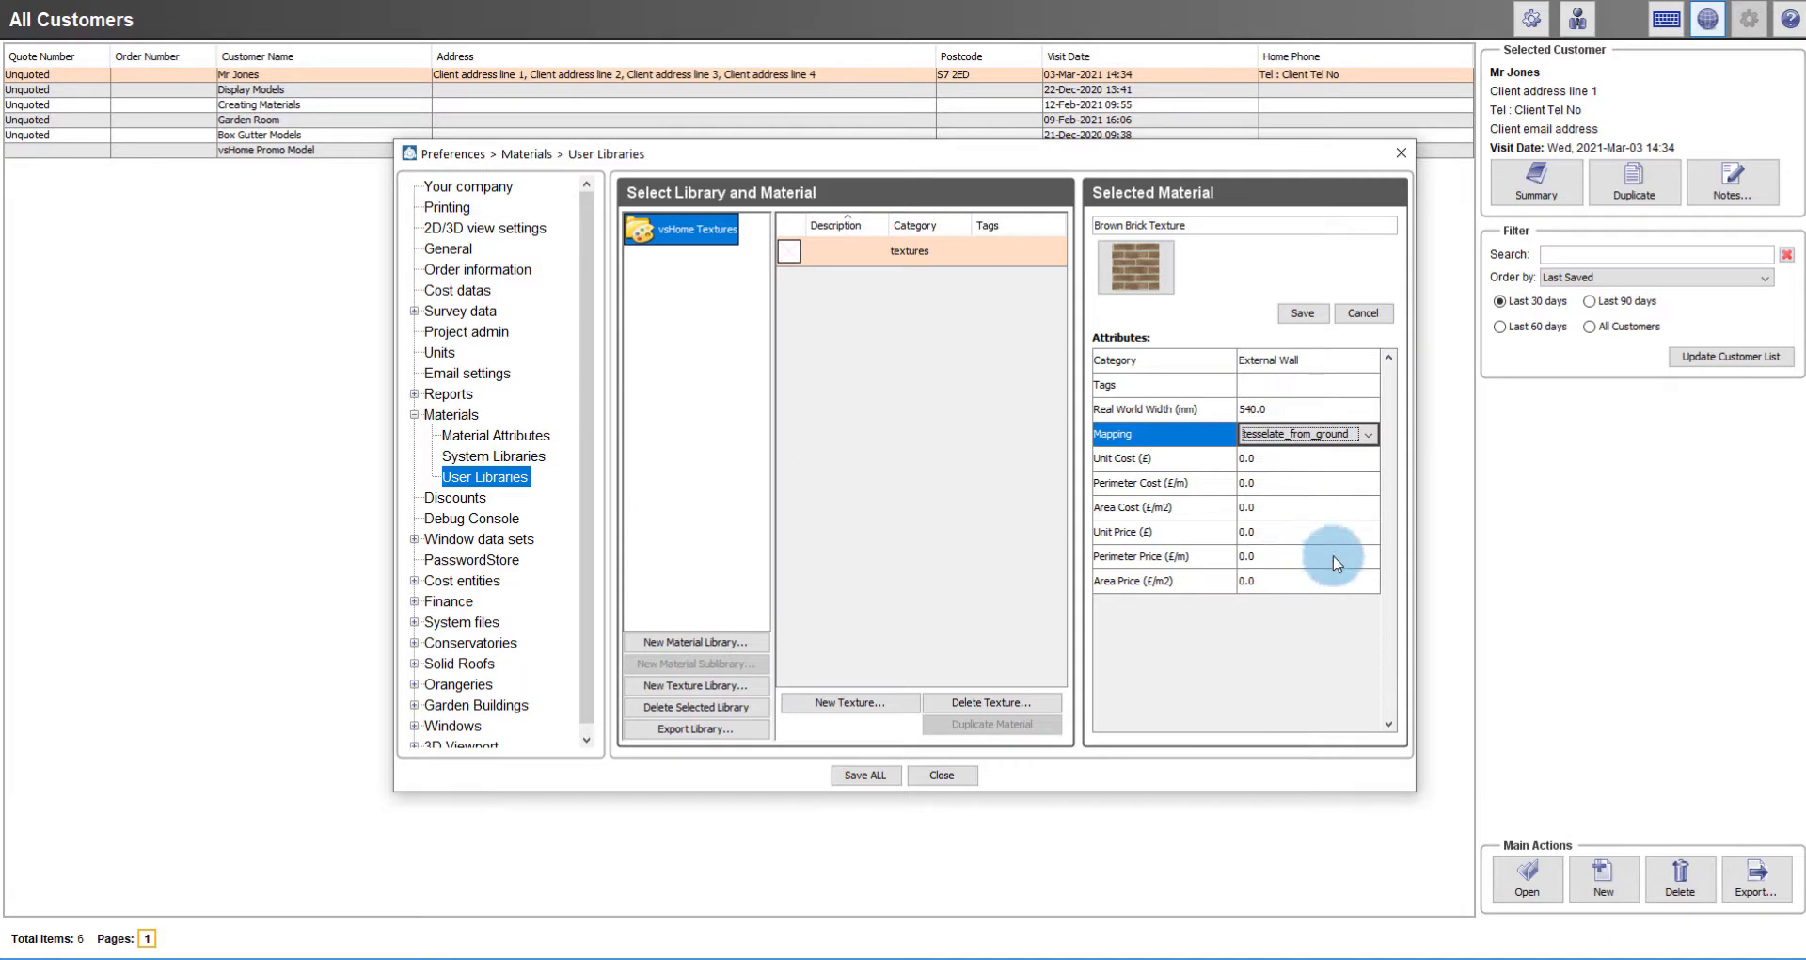
click(1289, 532)
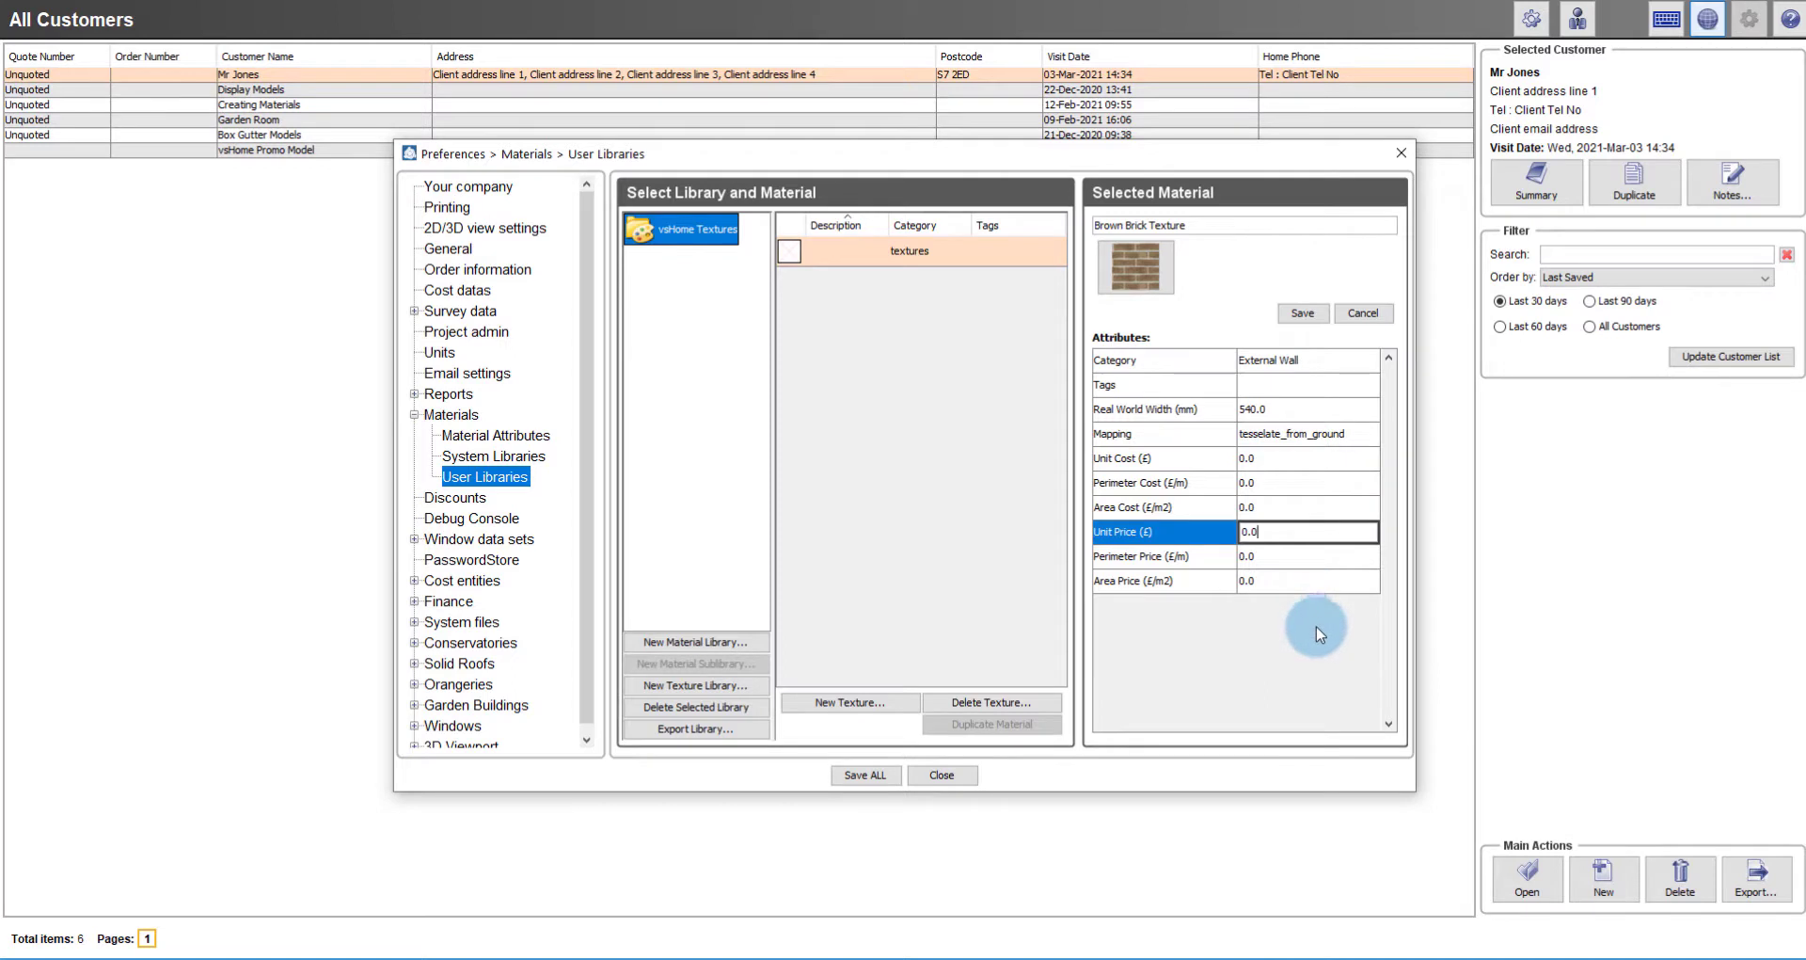
click(1304, 316)
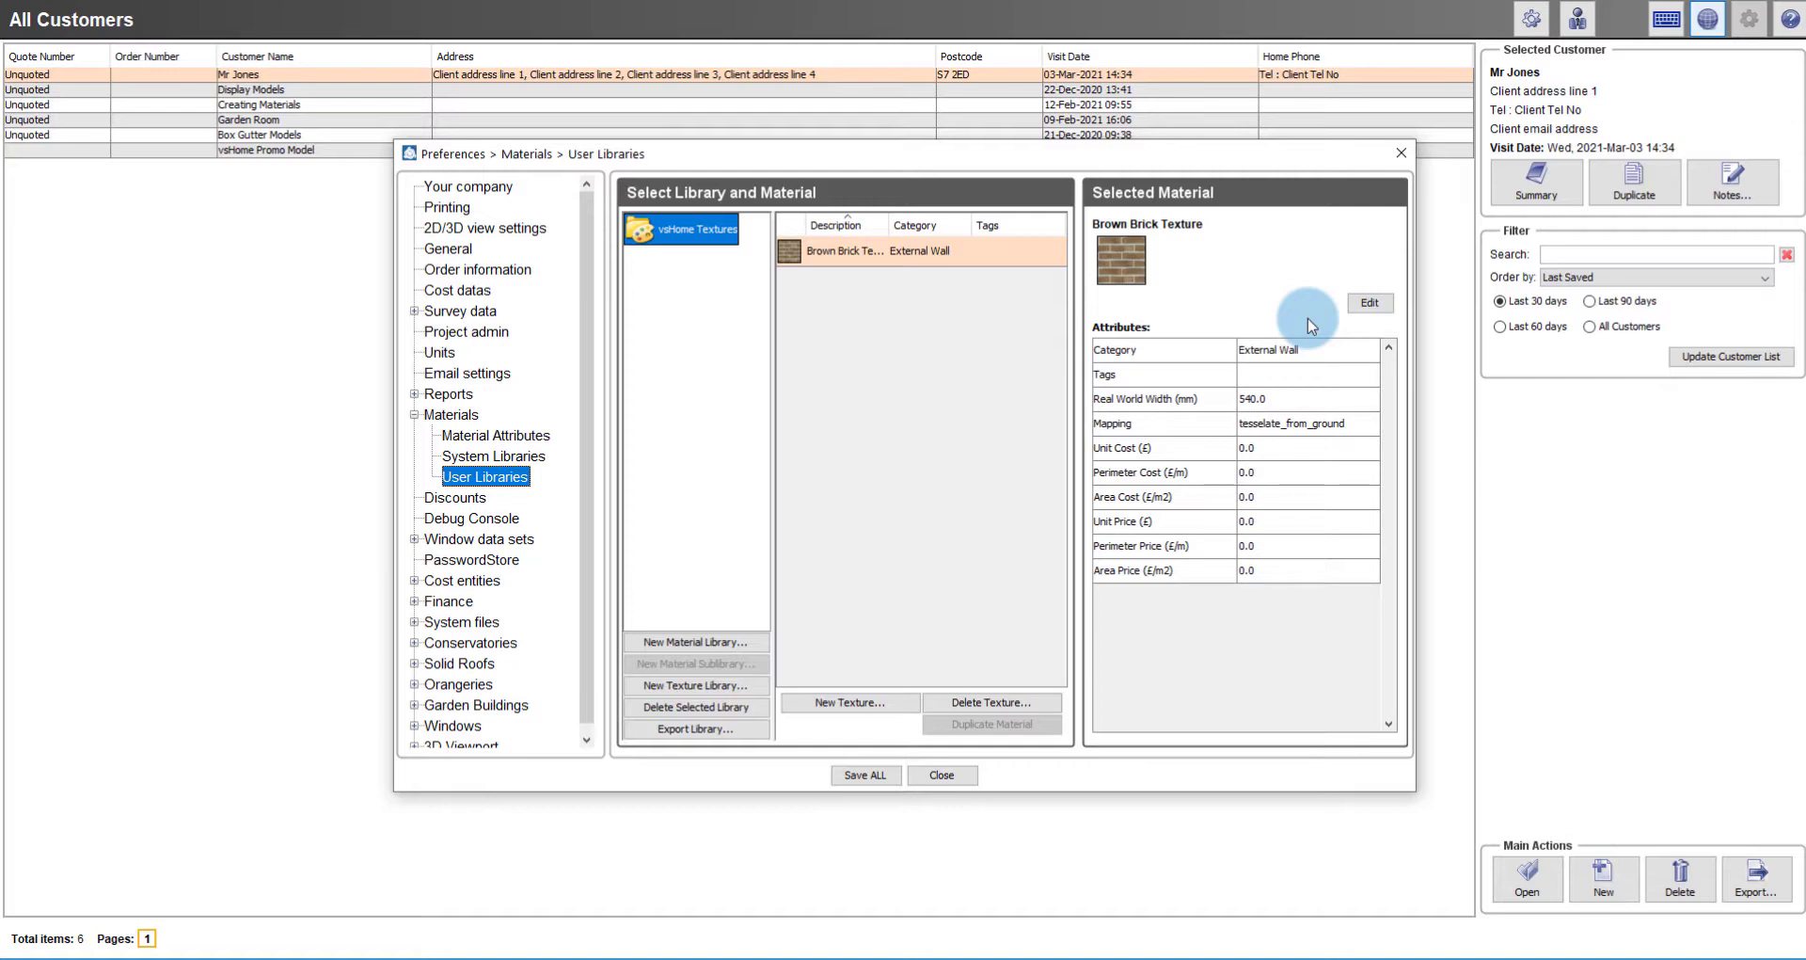
Step: Add a new texture named "Check Floor Tile" to the vsHome Textures library, using the image Tile_Texture.png
click(884, 706)
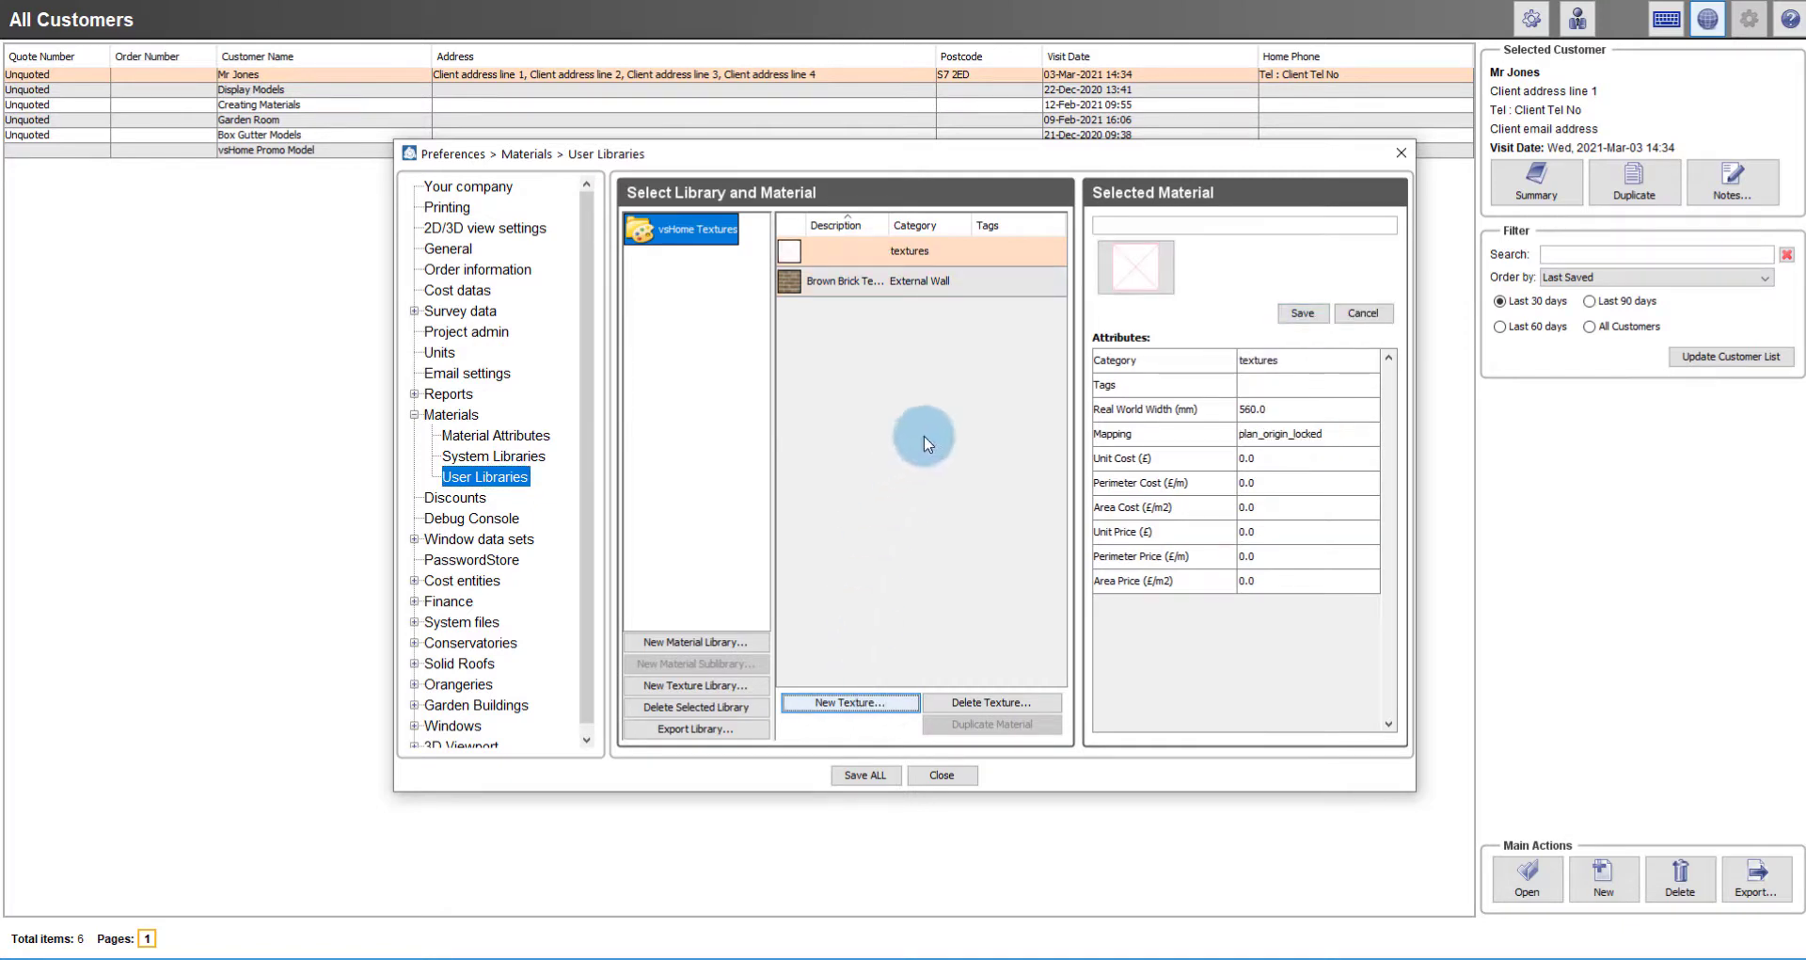
click(1149, 227)
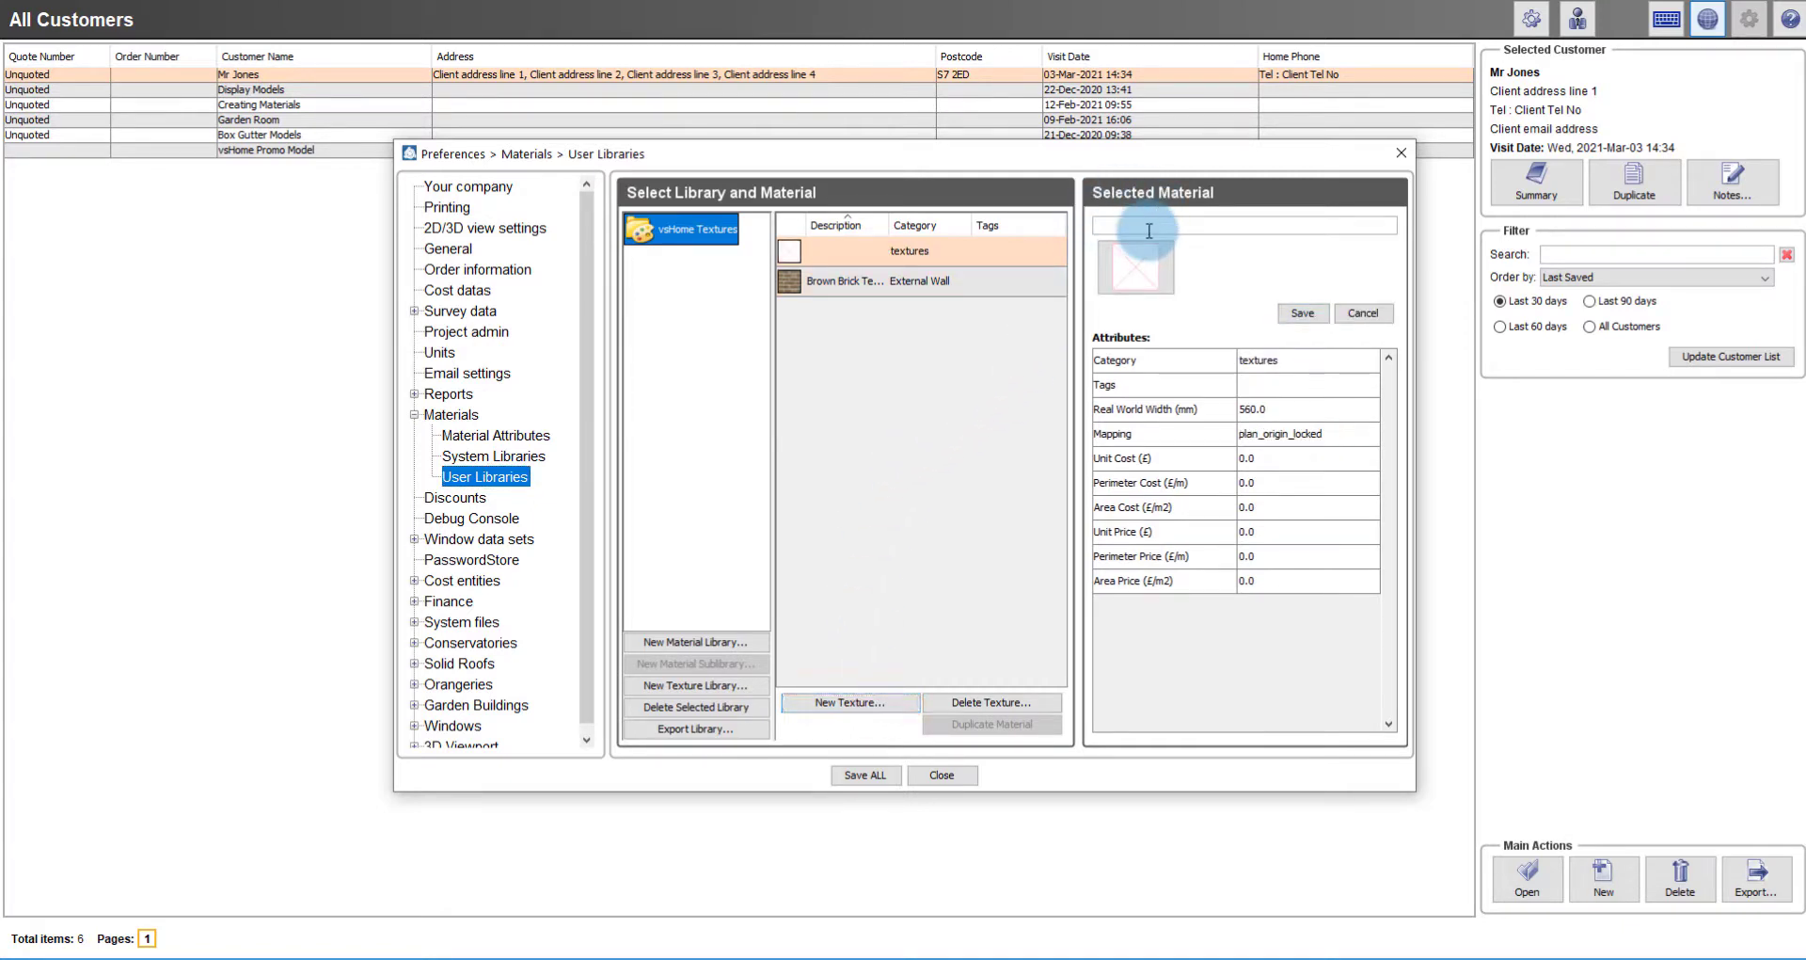
text(Check FloorTile)
click(1150, 275)
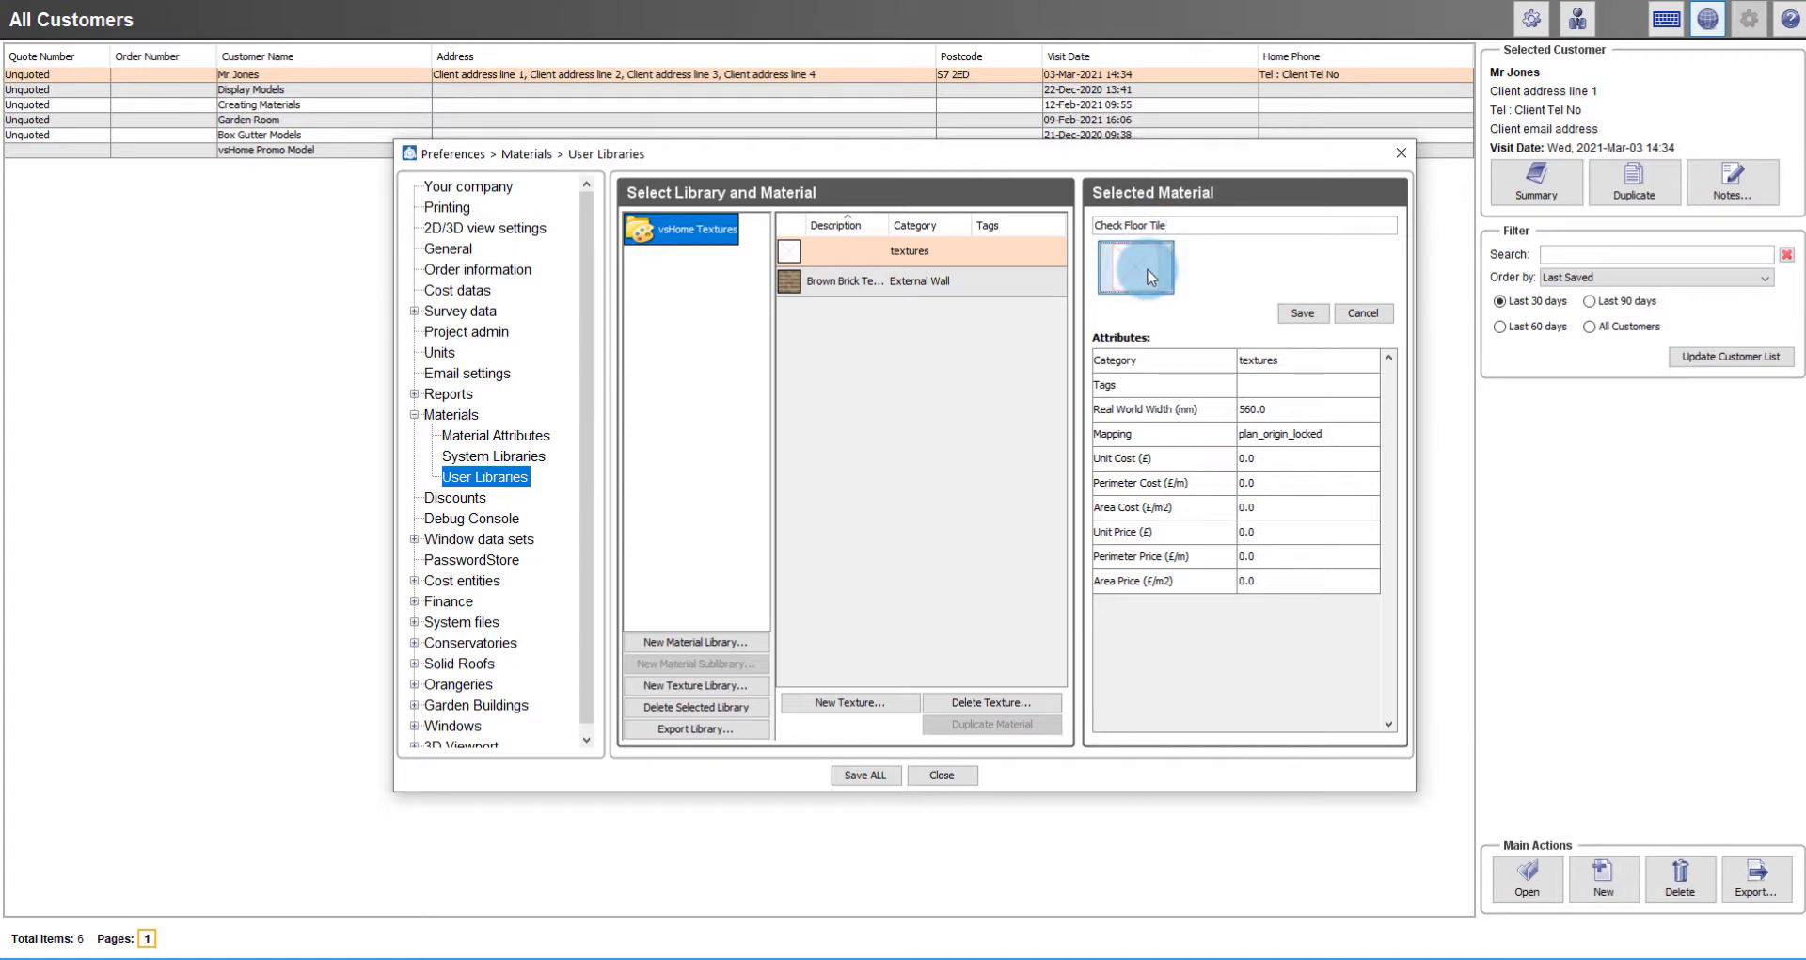
click(661, 521)
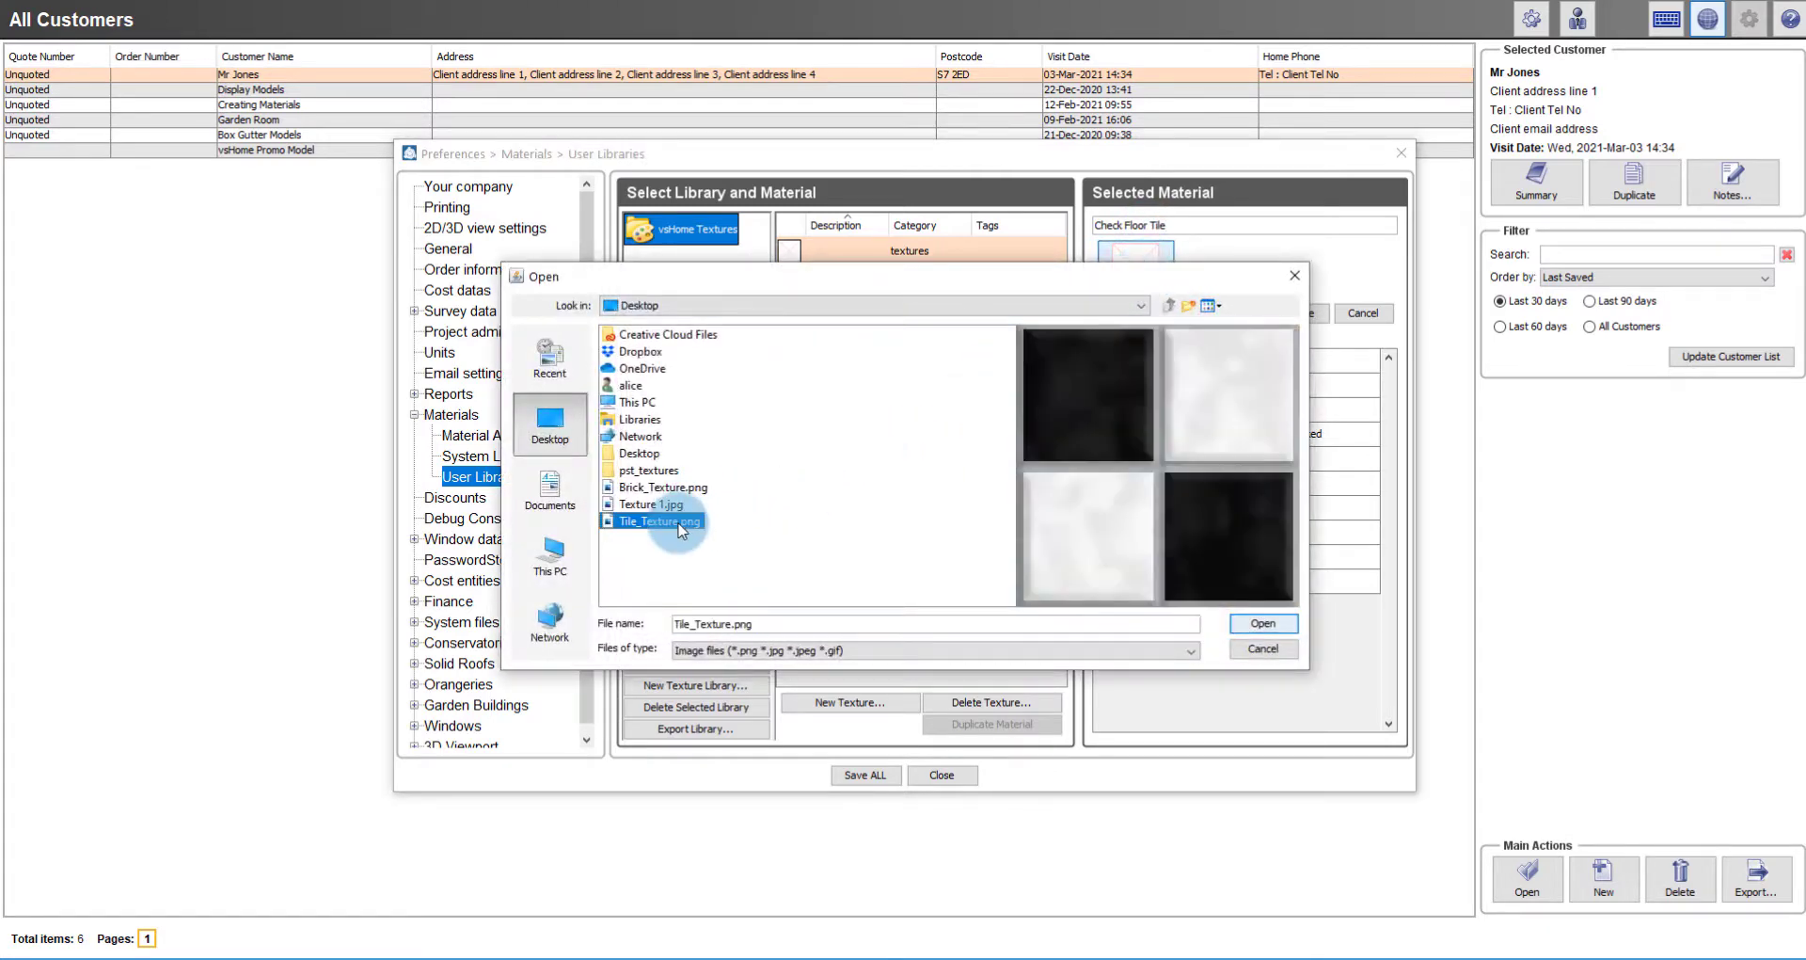
click(1263, 623)
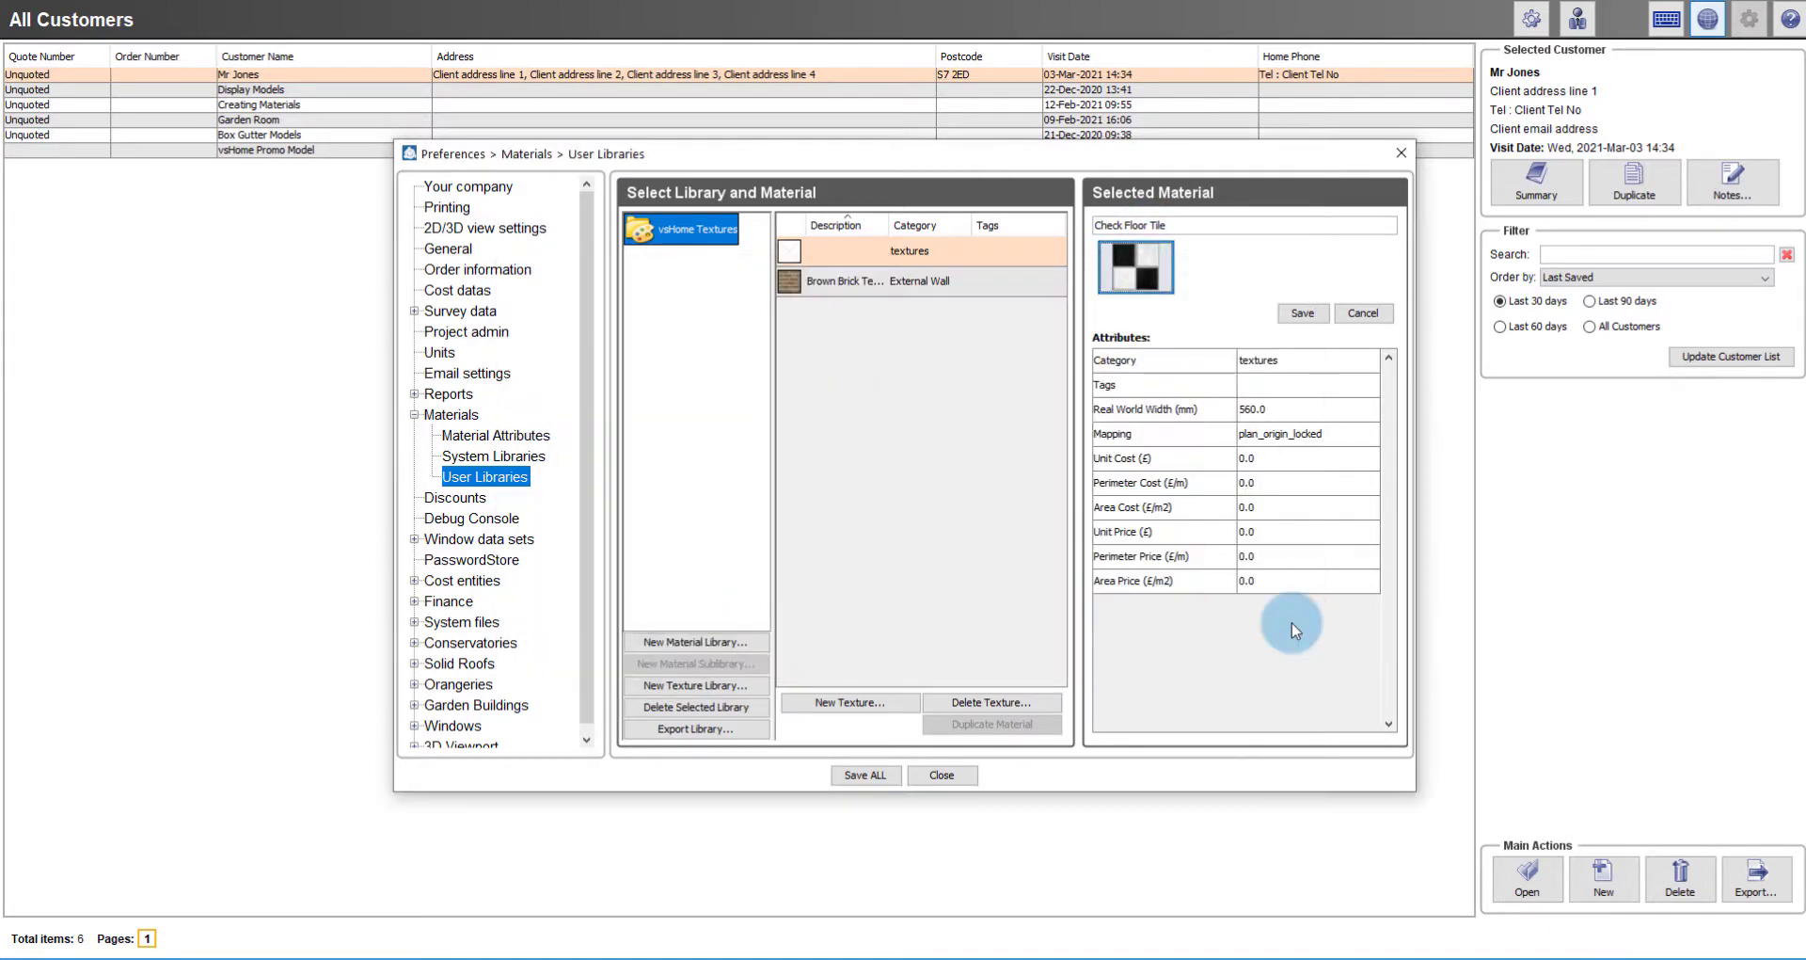
Step: Give the Check Floor Tile texture the user-defined category "Flooring" and a real world width of 500 mm, and save it
click(1293, 365)
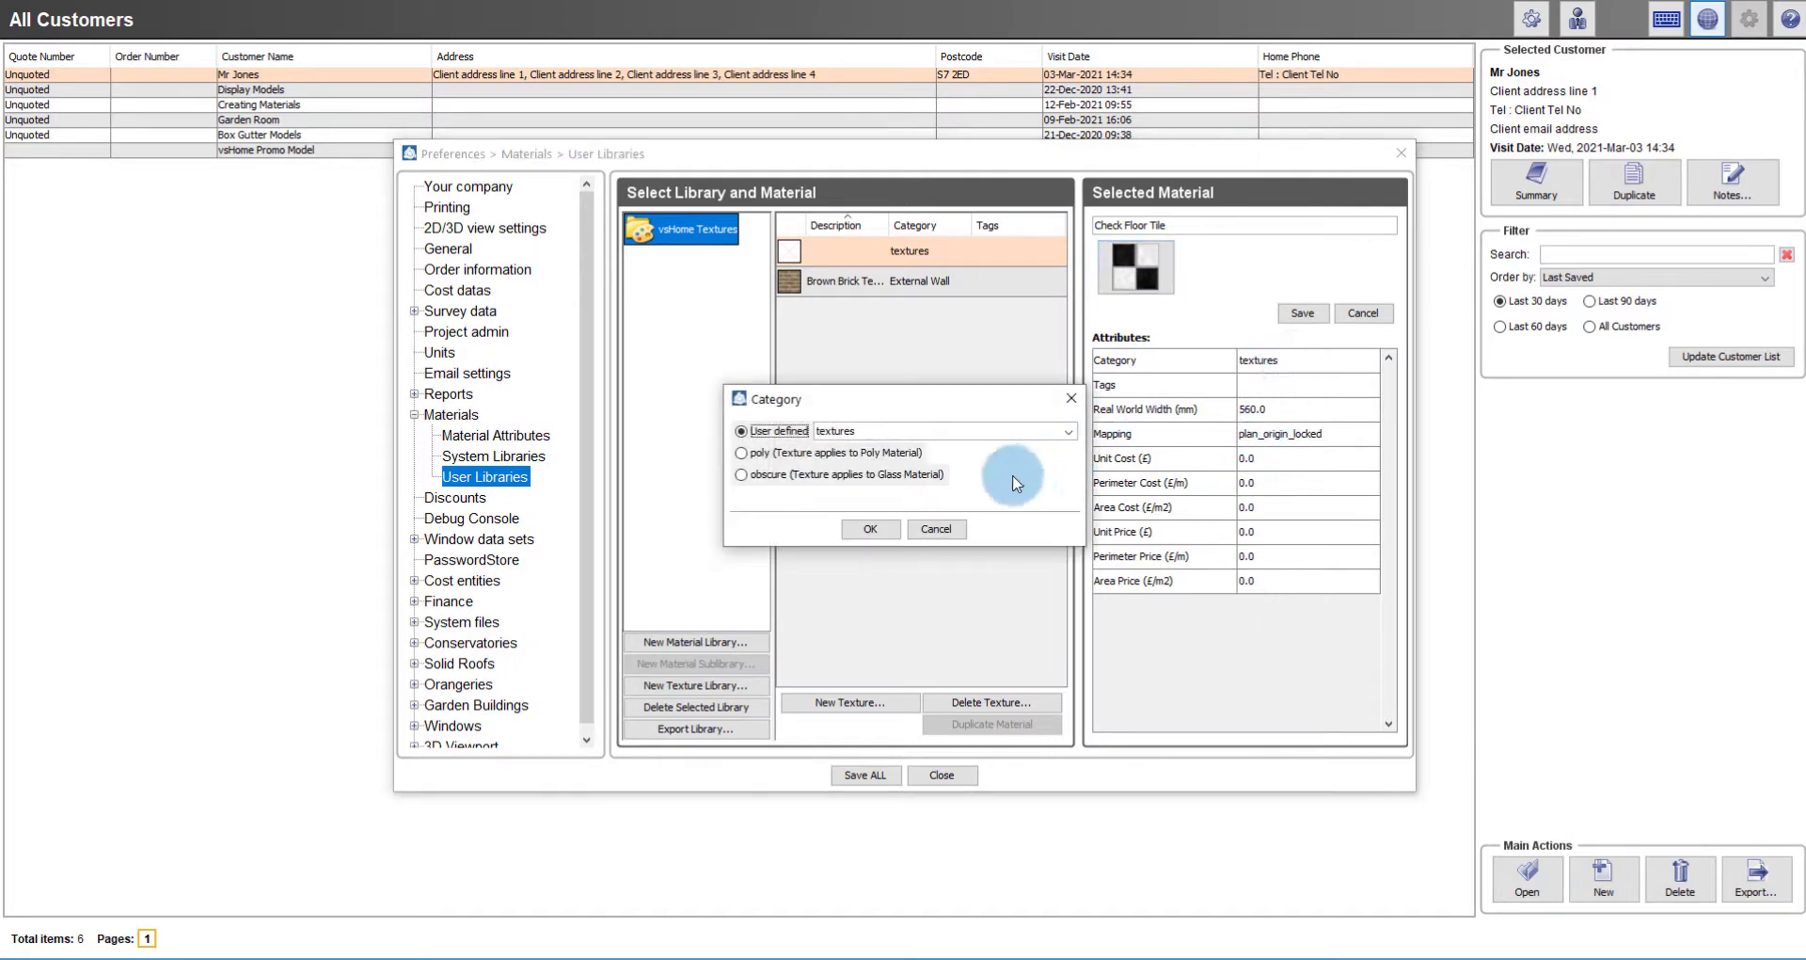
click(791, 431)
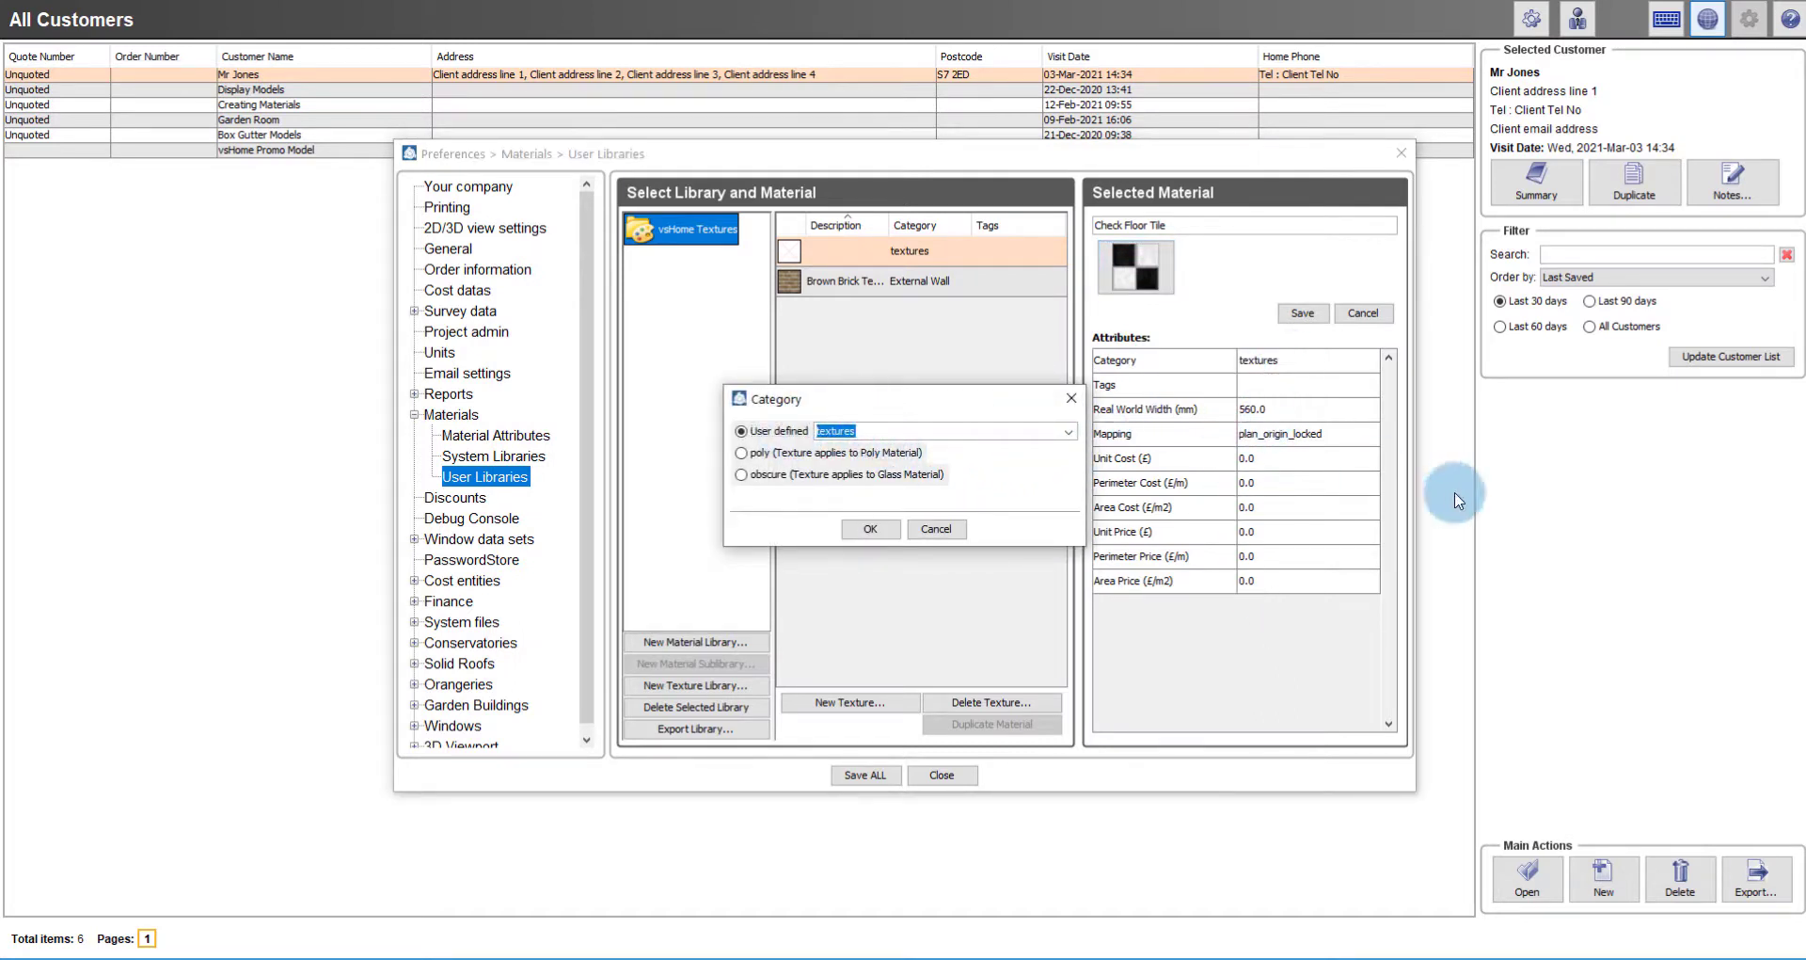
text(Flooring)
click(870, 529)
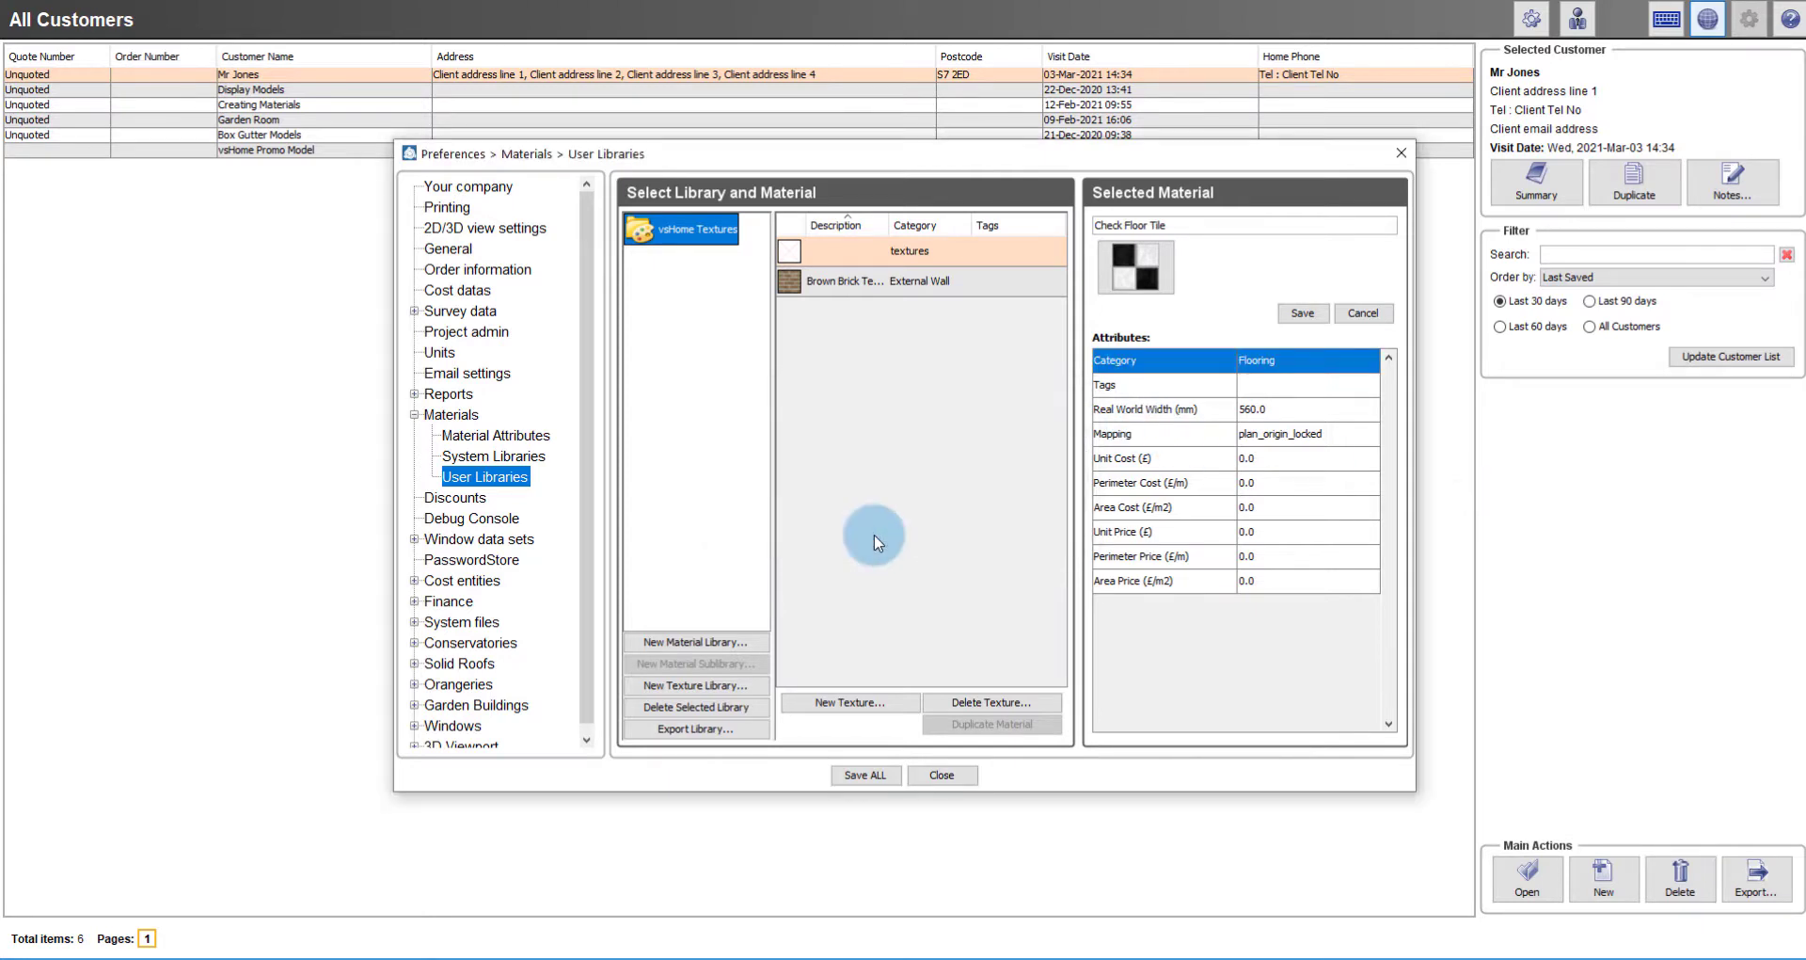
double_click(1294, 412)
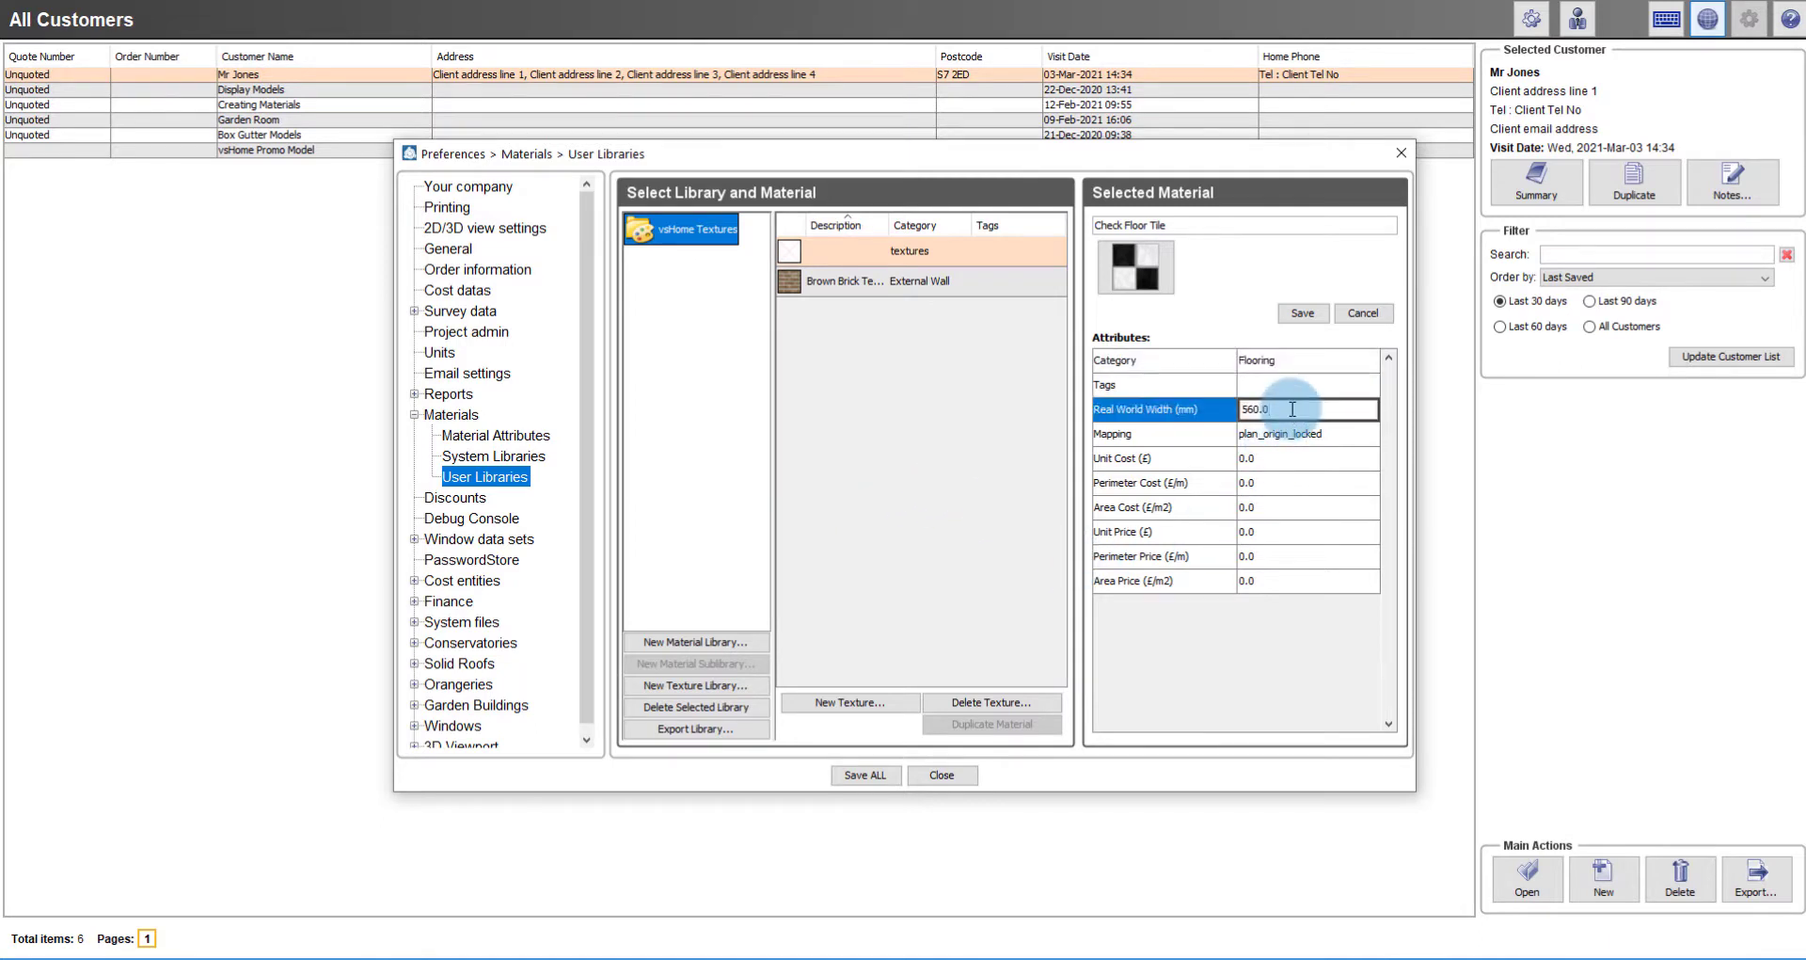
drag(1294, 409, 1233, 411)
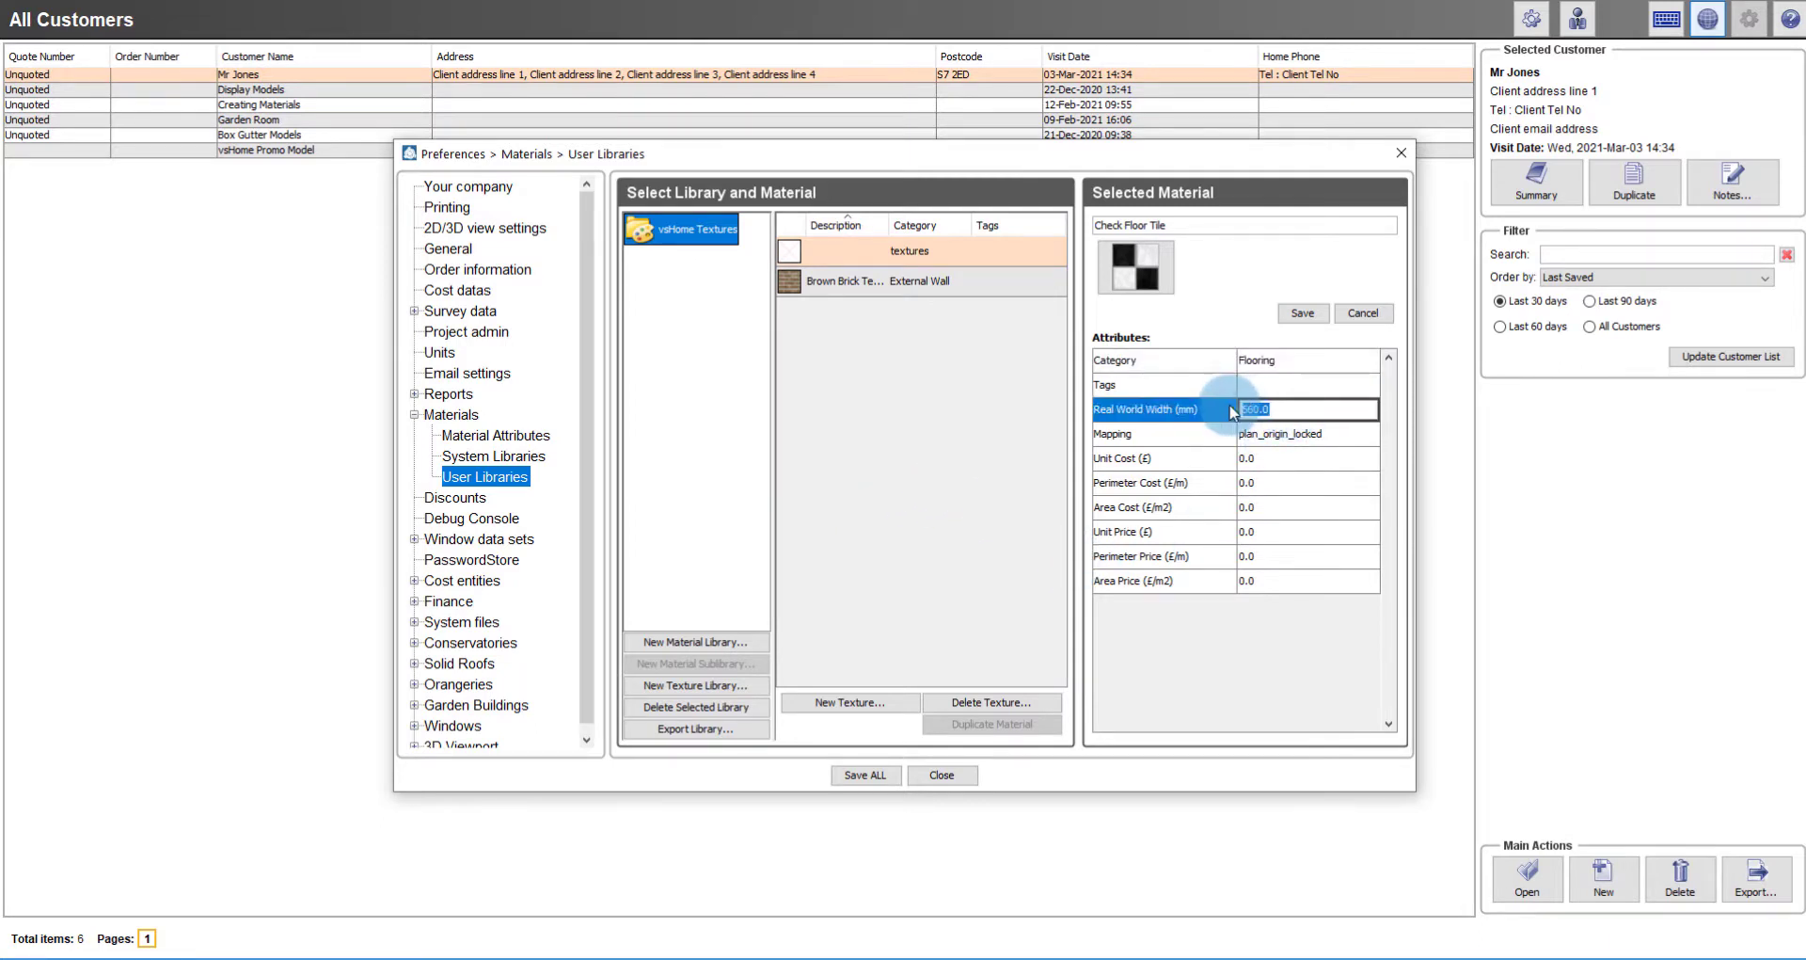
text(500)
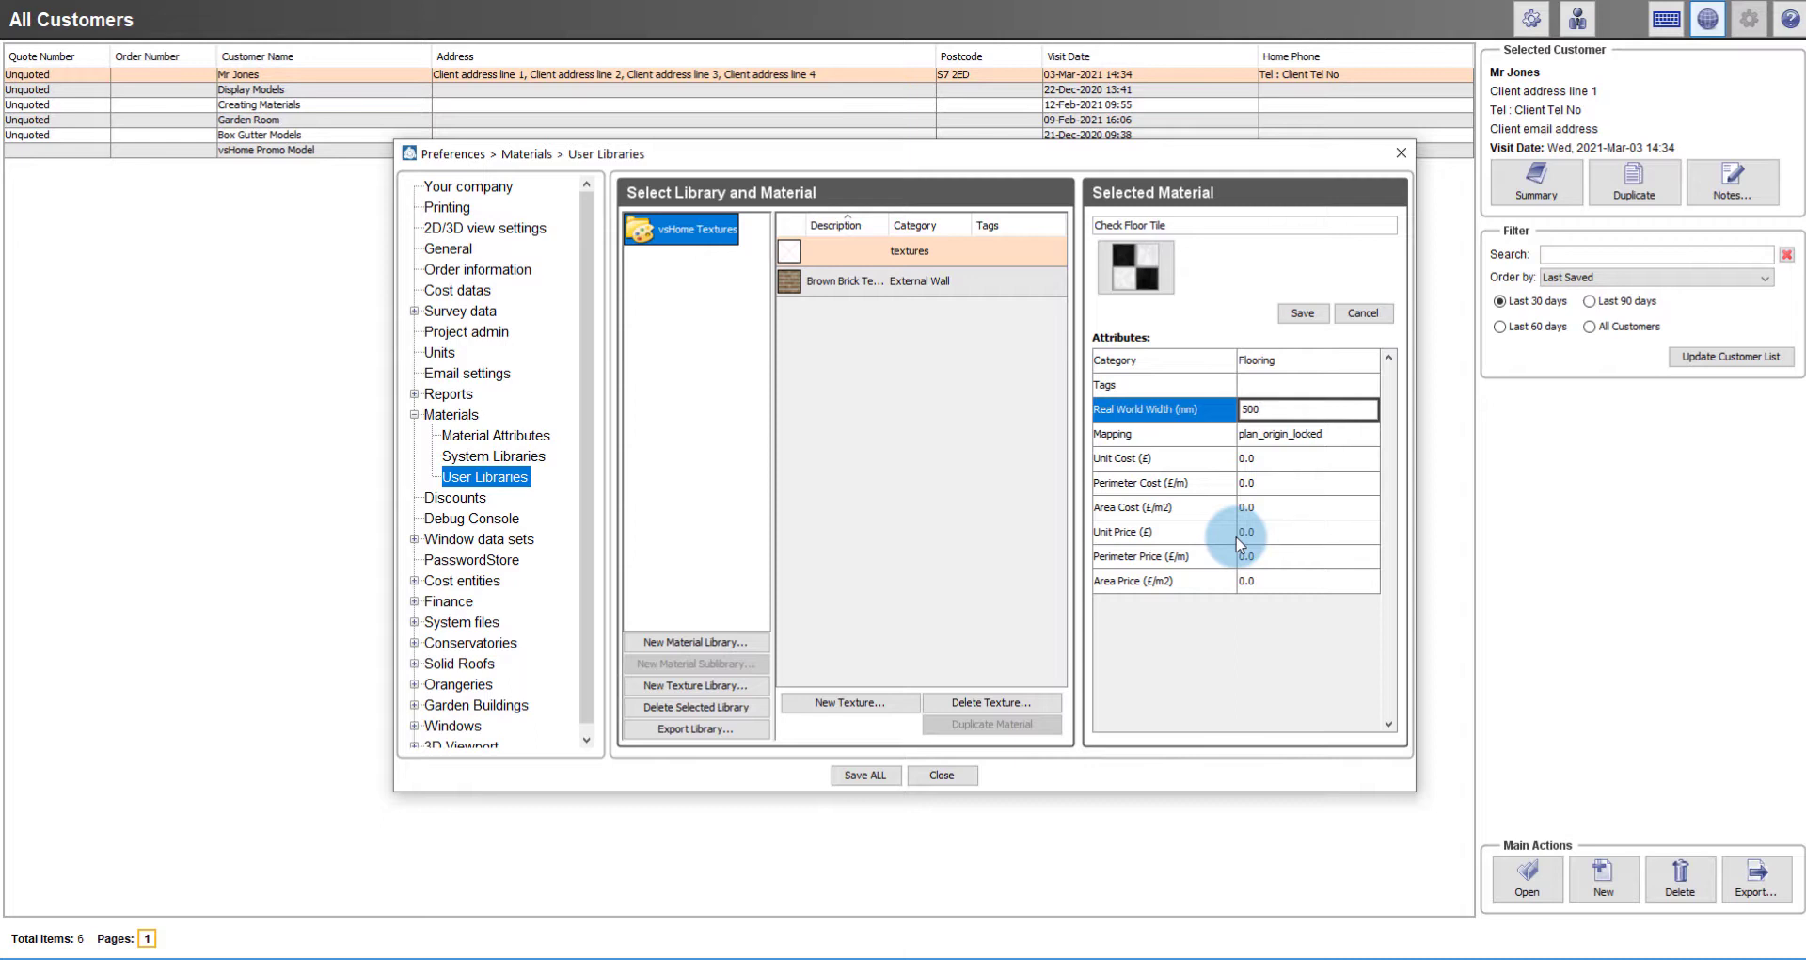
click(1304, 320)
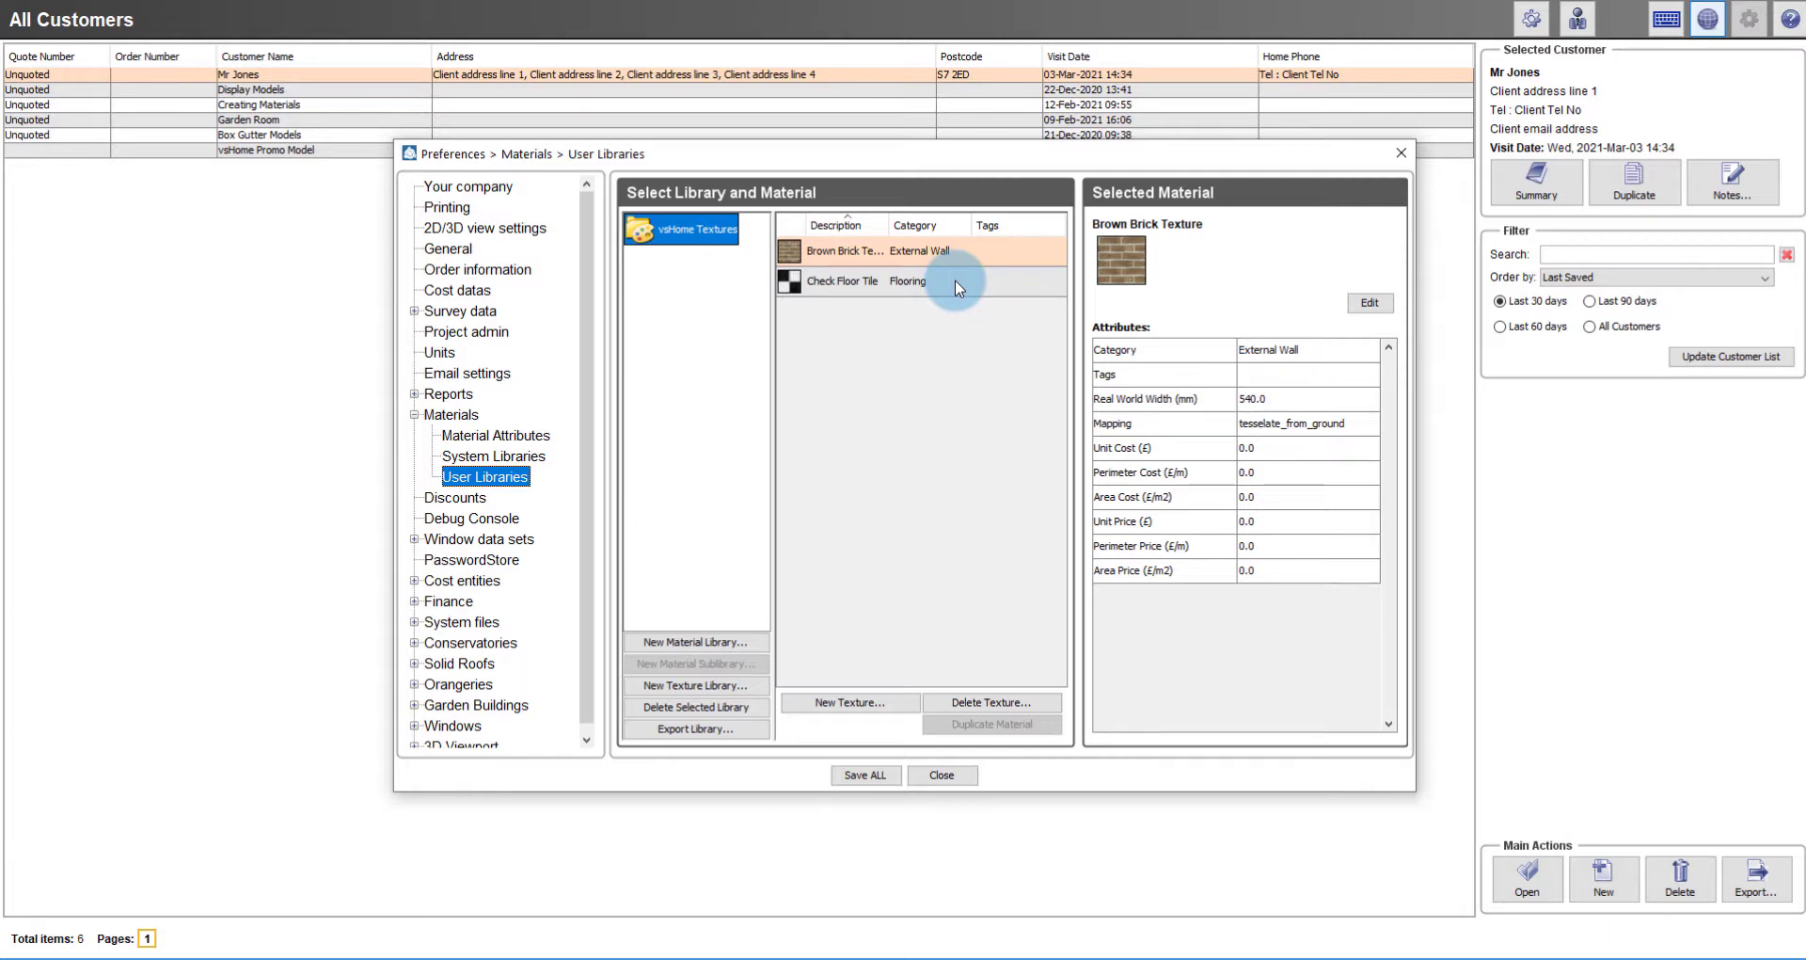
Step: Create a new material library with the full name "vsHome" and the short name "VSH"
click(742, 645)
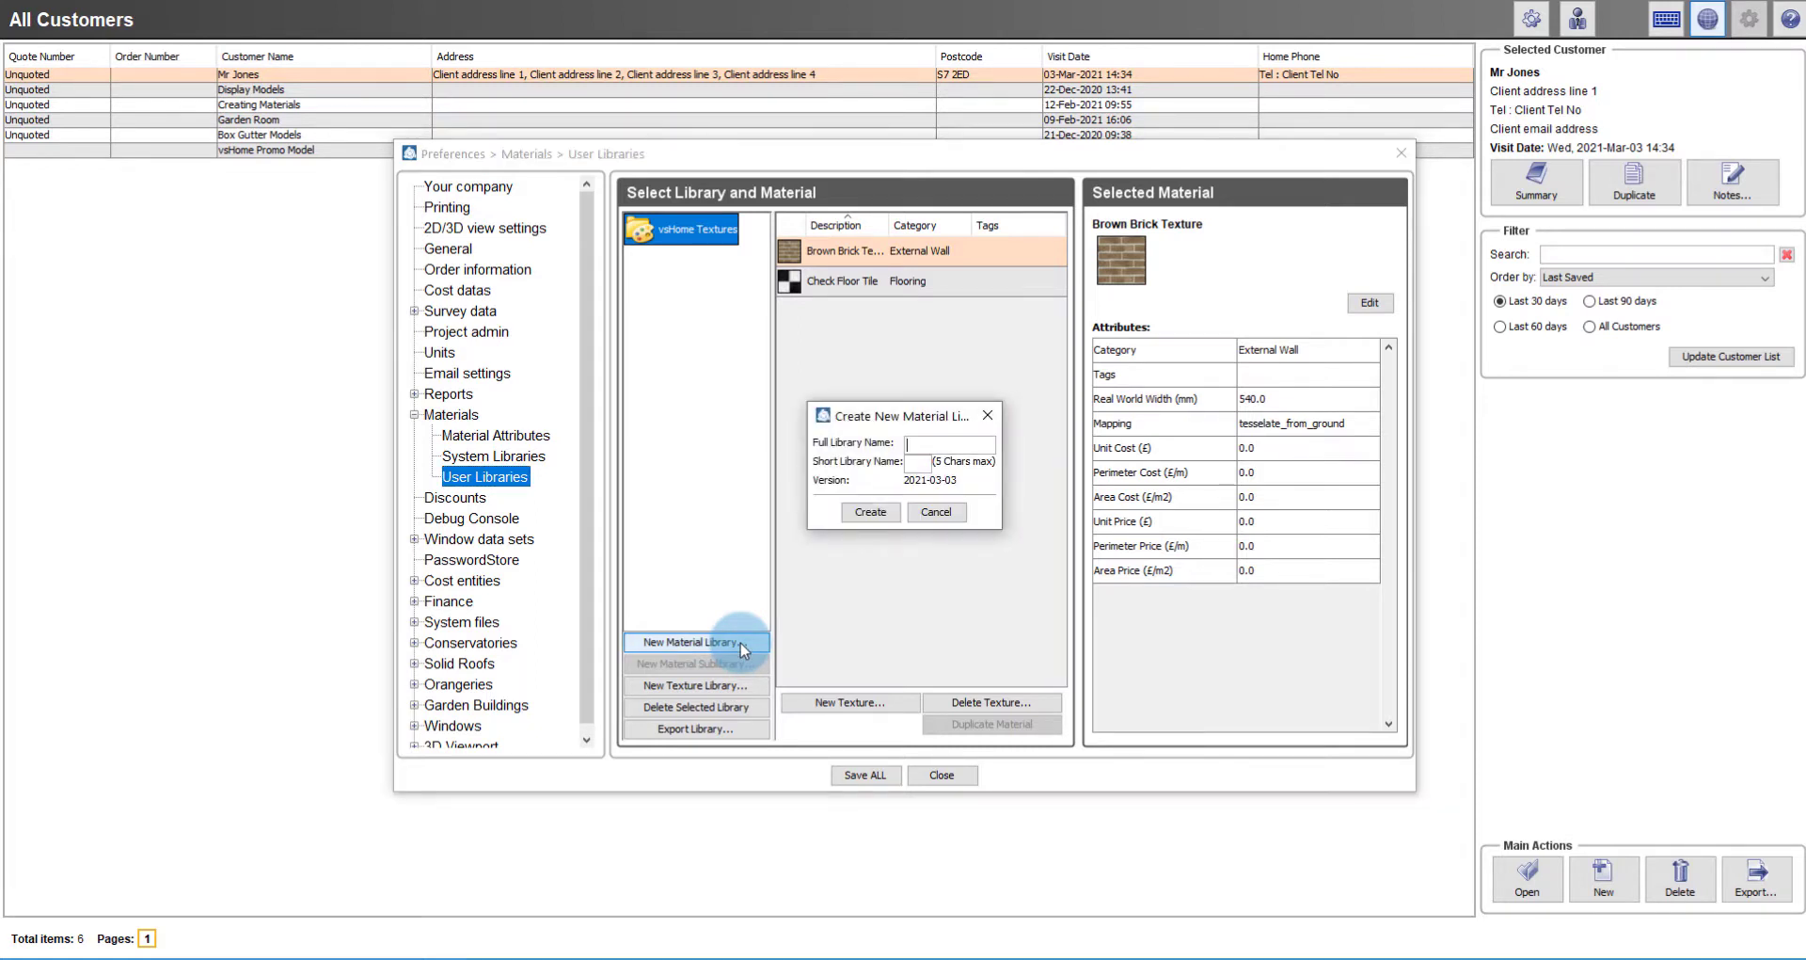
text(vsHomevsh)
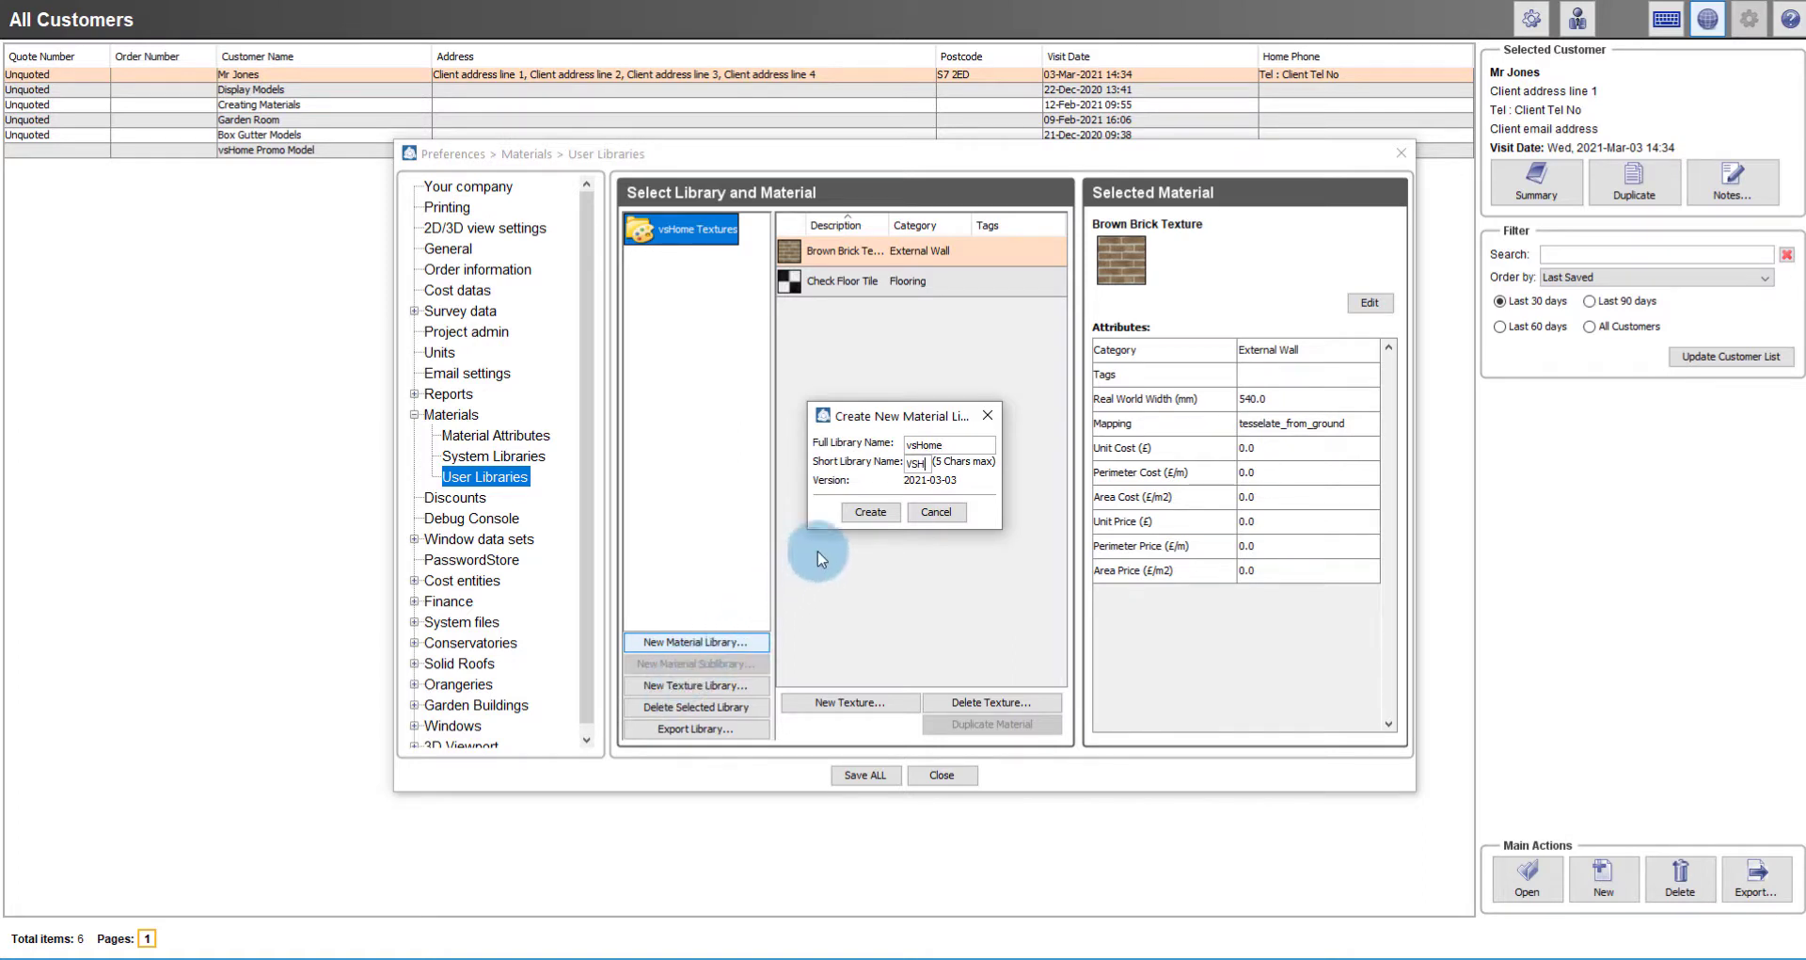
click(867, 512)
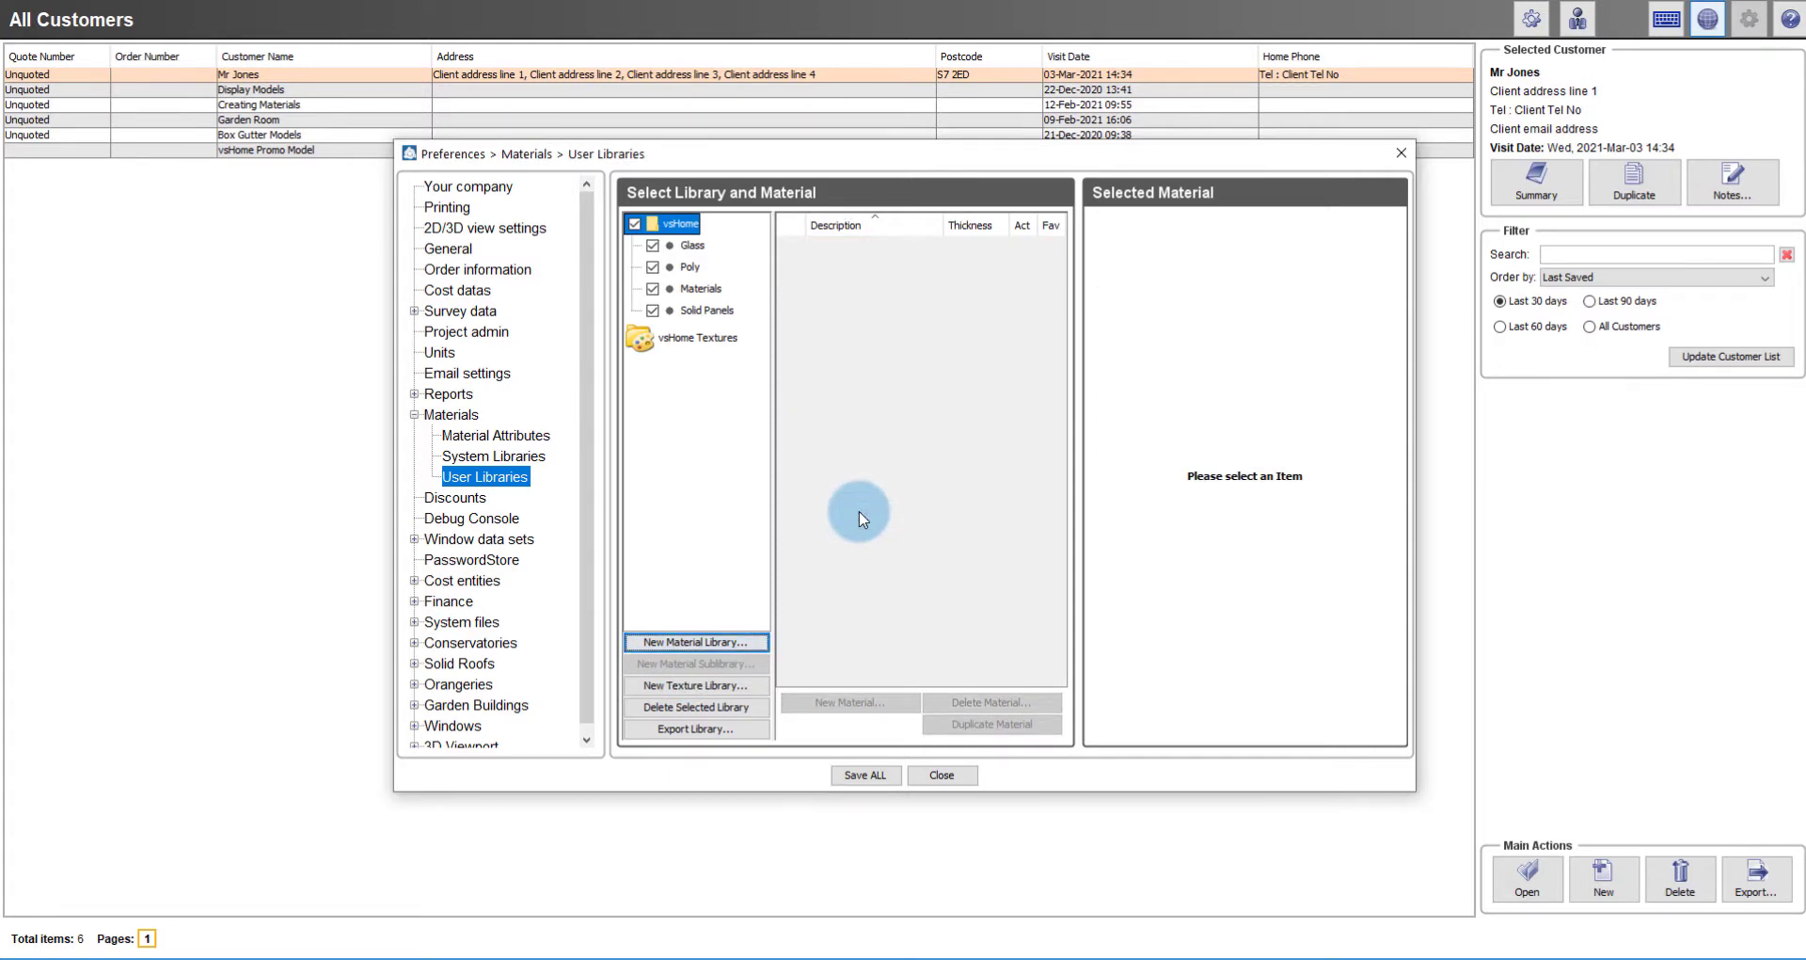
Step: Add a new solid material named "Brown Brickwork" to the Materials group of the vsHome library
click(712, 293)
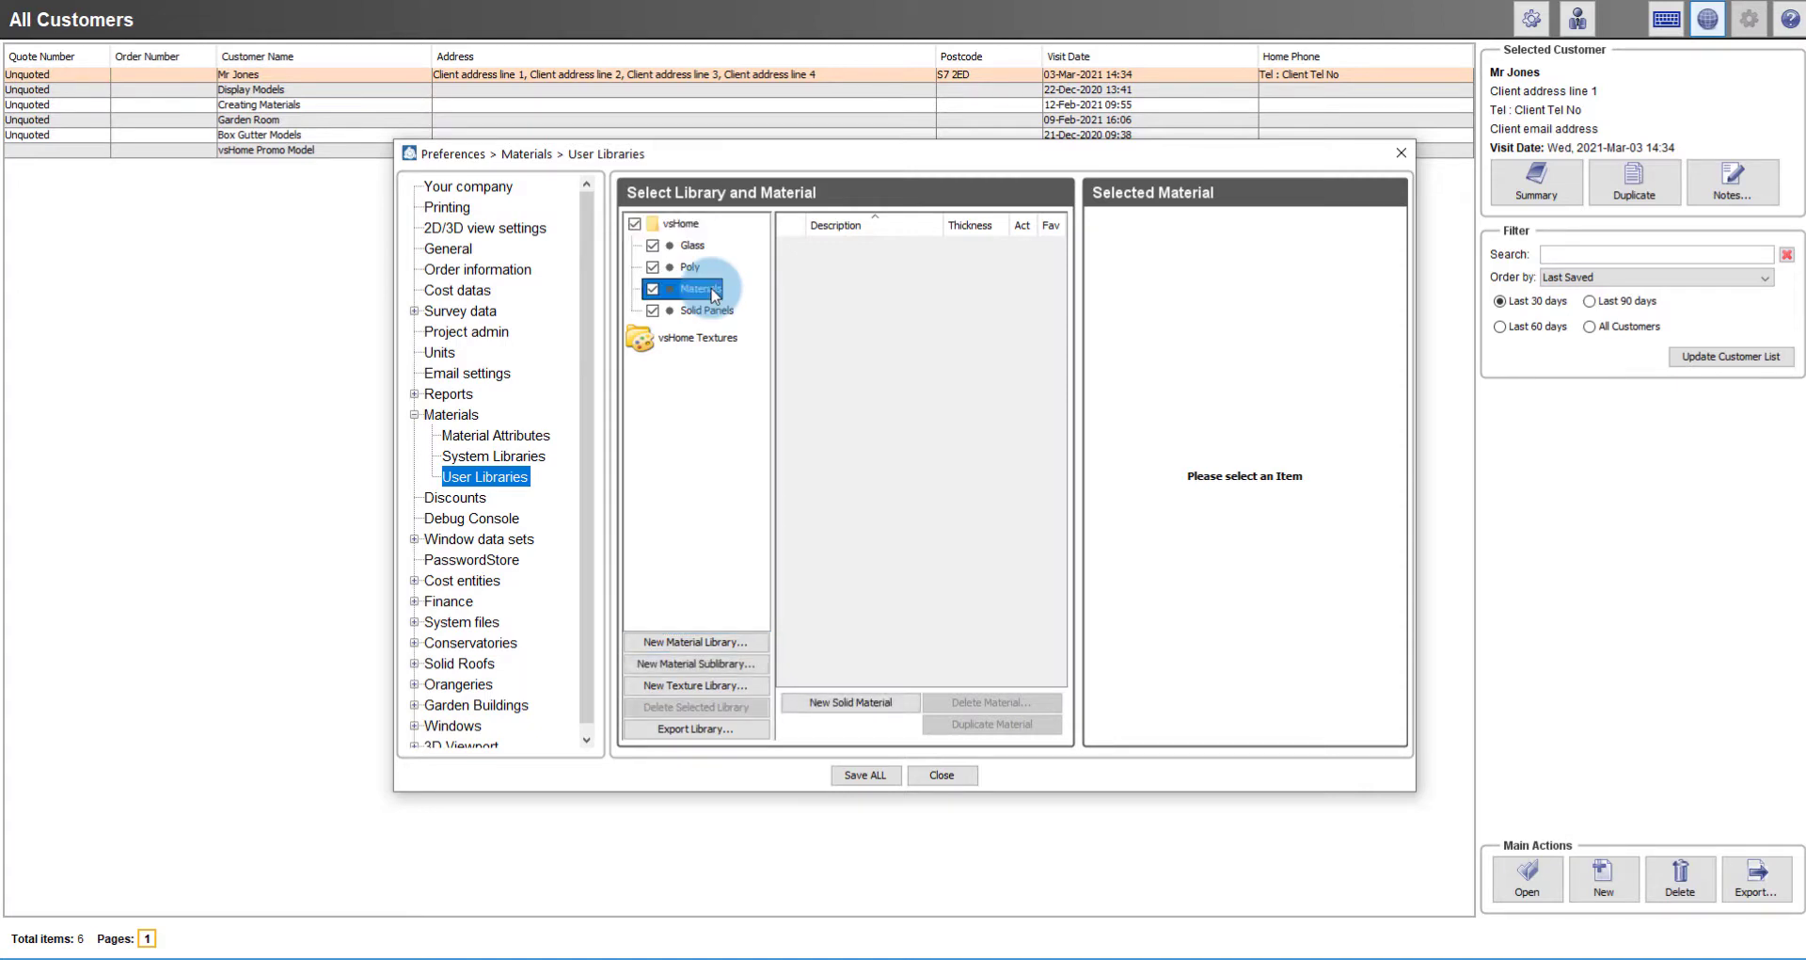
click(884, 708)
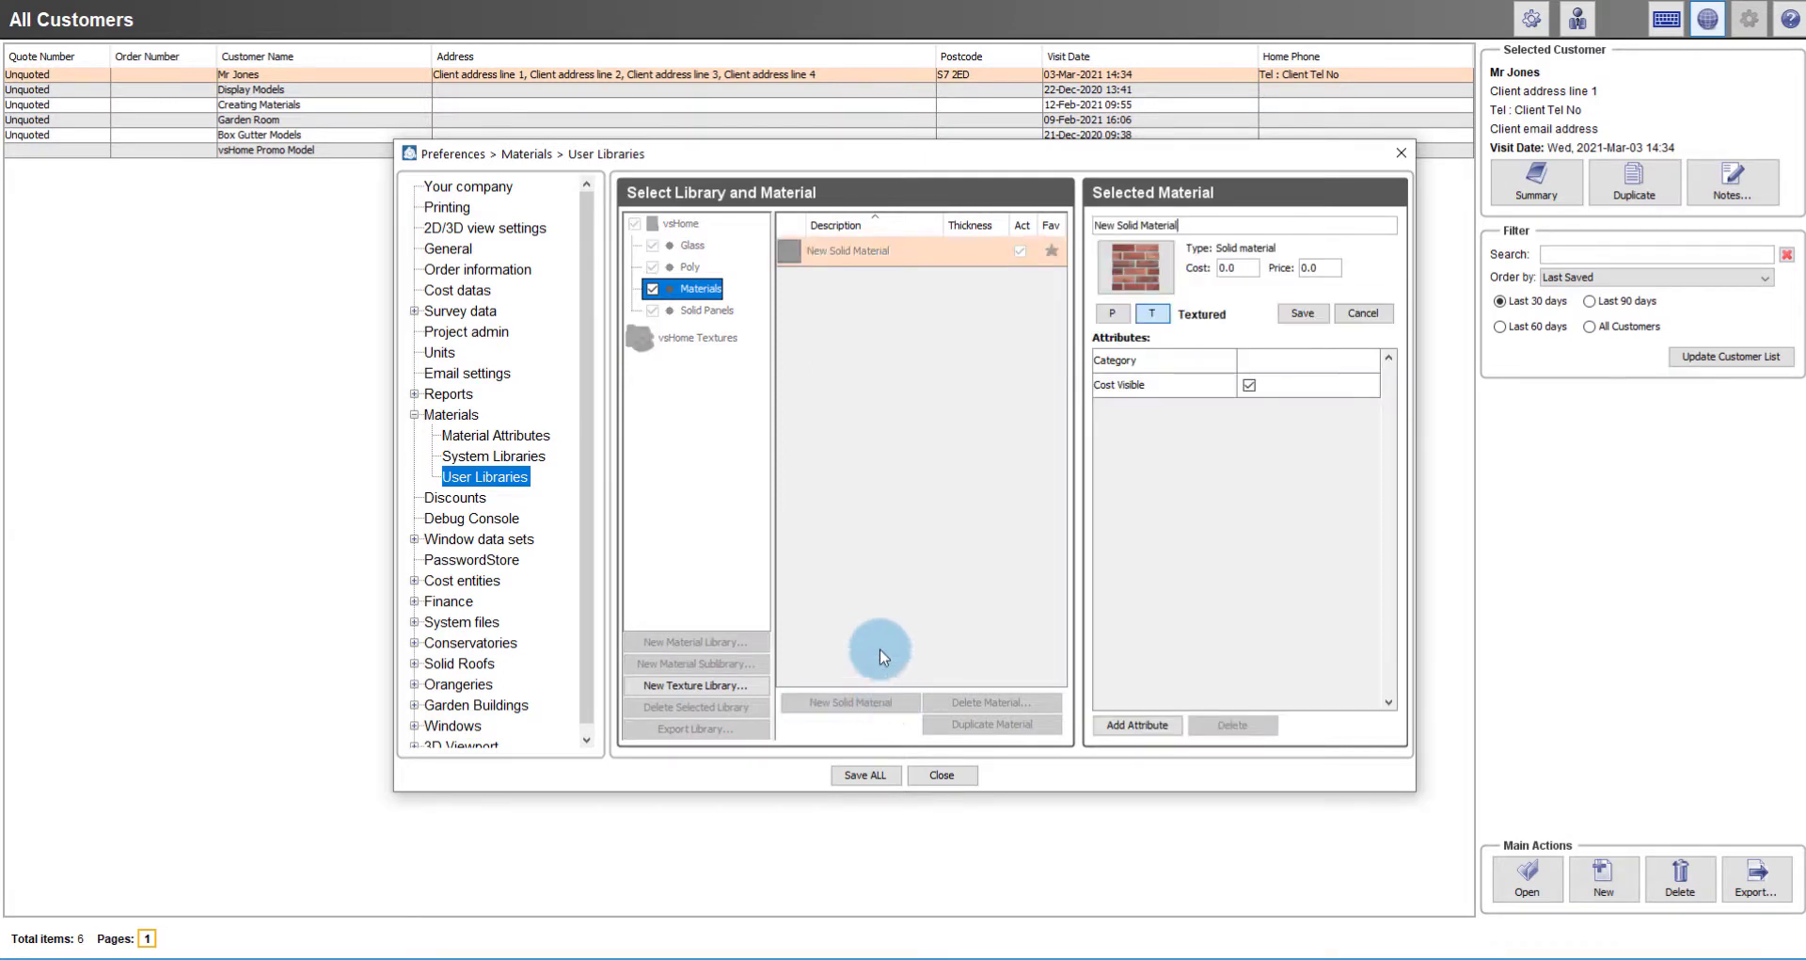
drag(1177, 227, 1088, 227)
text(B)
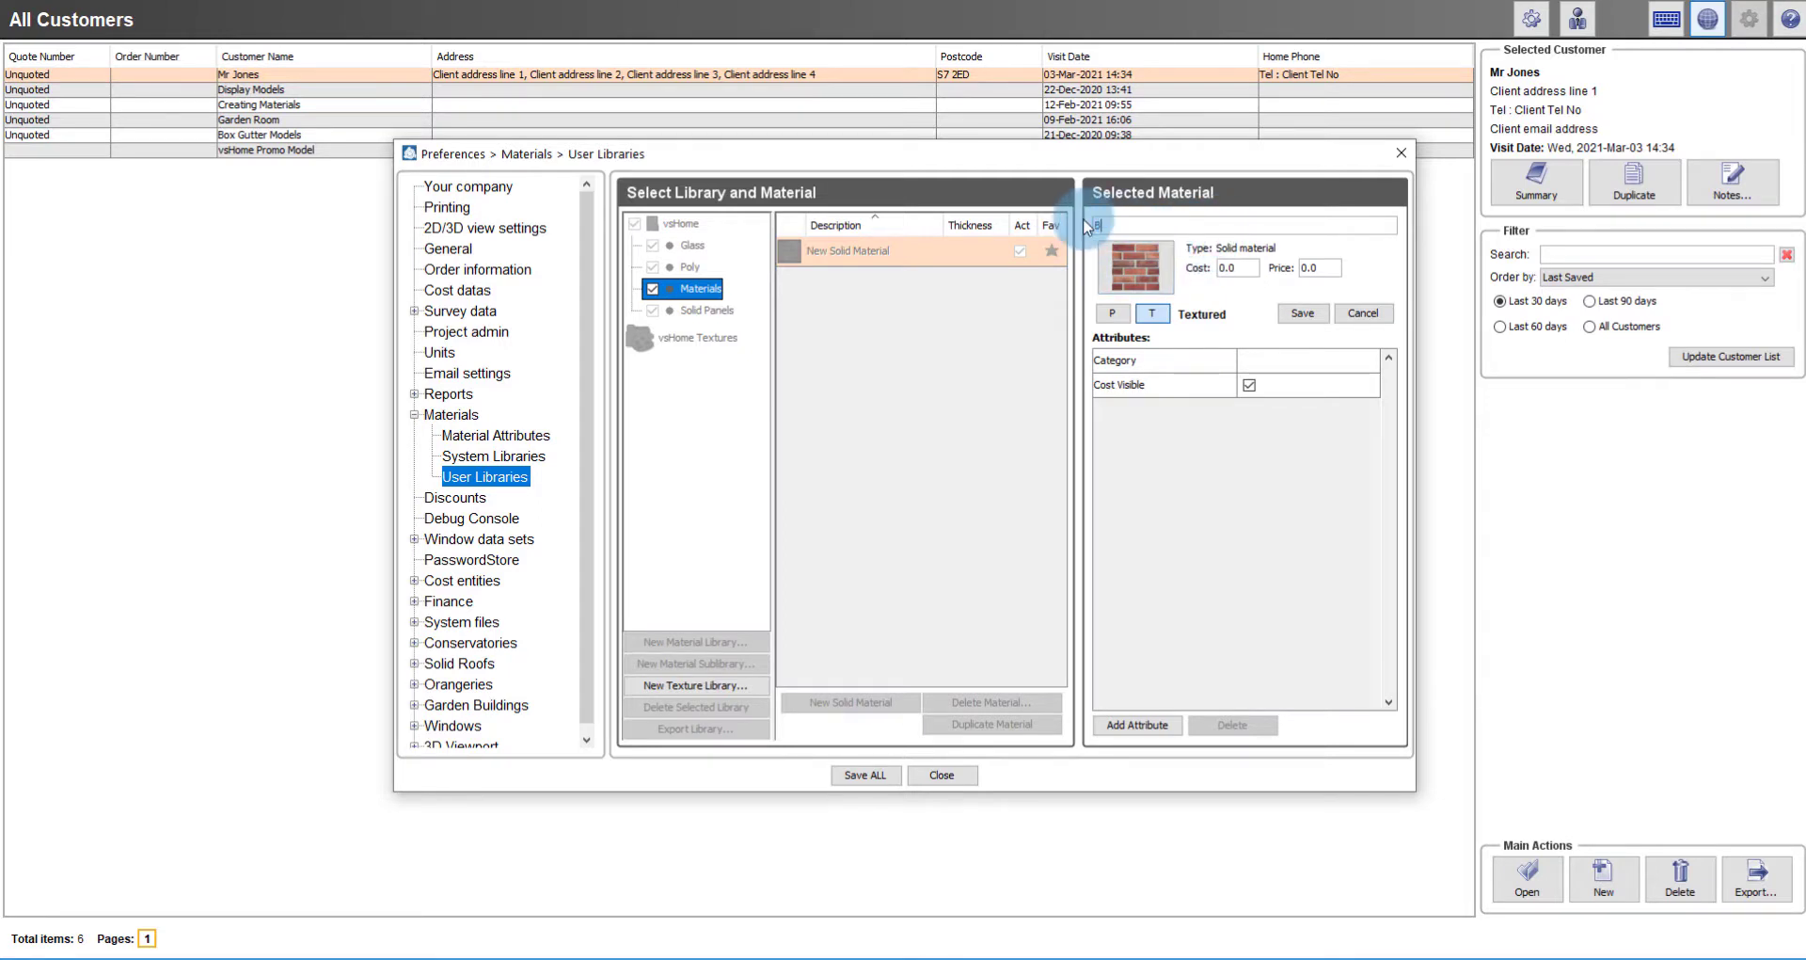
text(rown Brickwork)
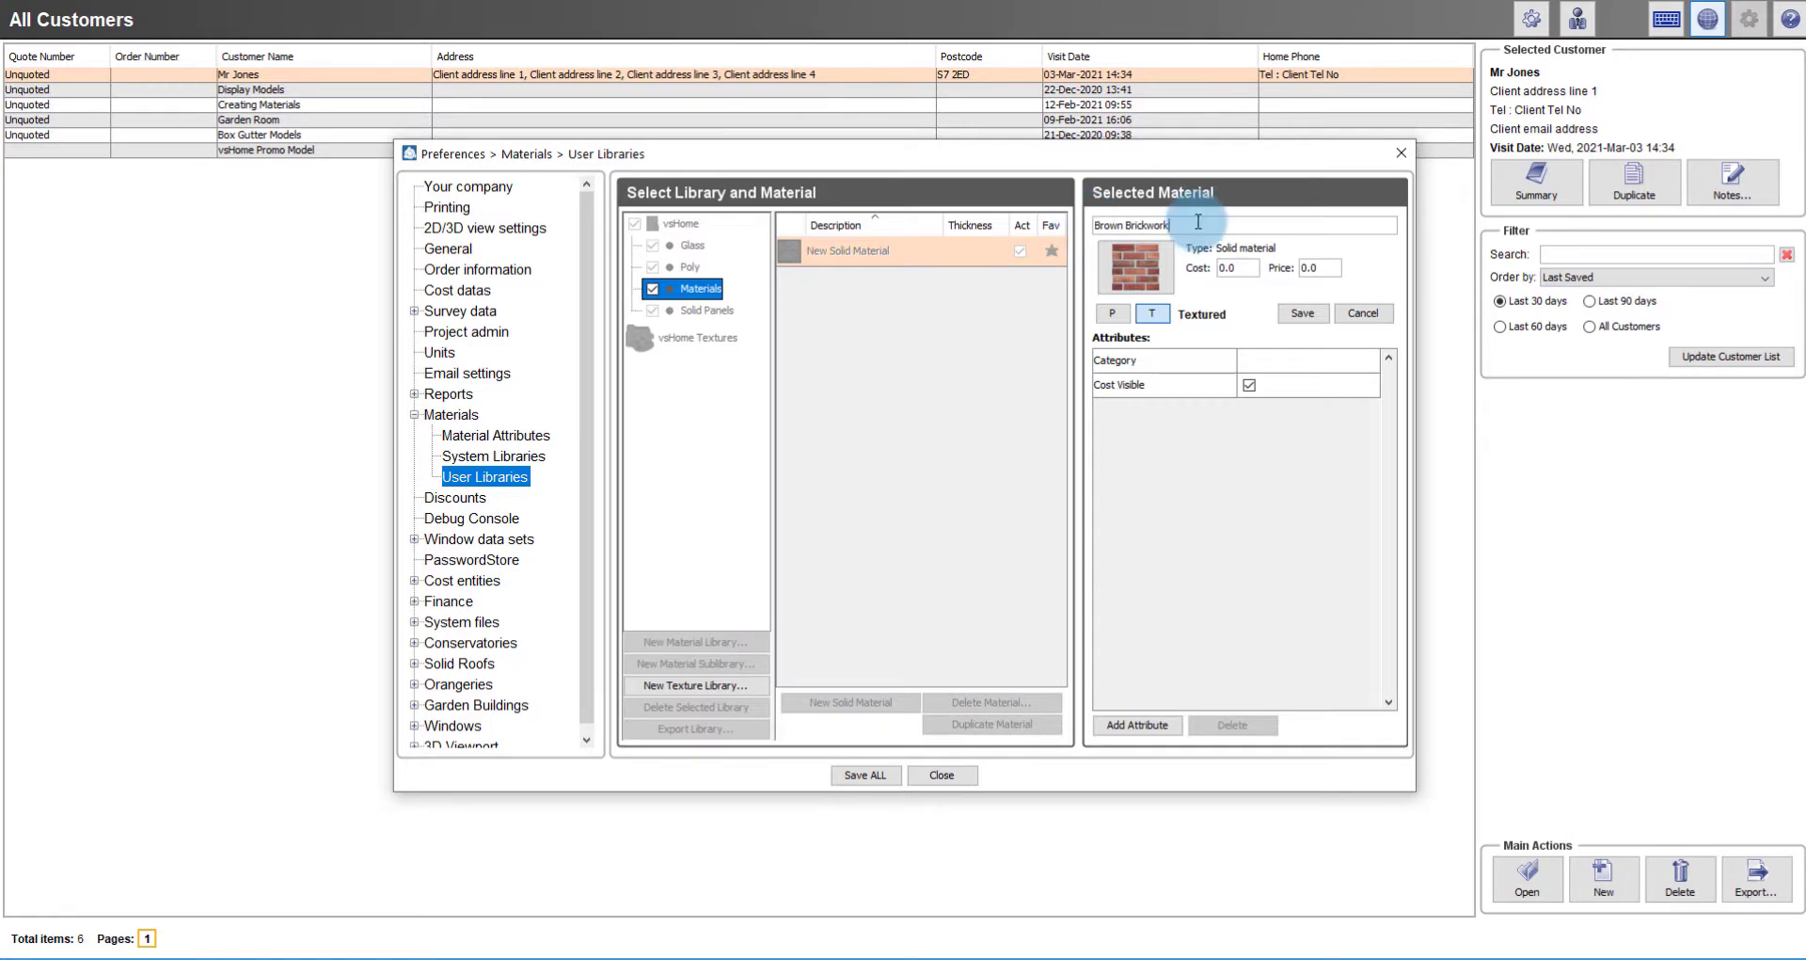
Step: Assign the brown brick texture from the External Wall category of vsHome Textures to the Brown Brickwork material
click(1136, 269)
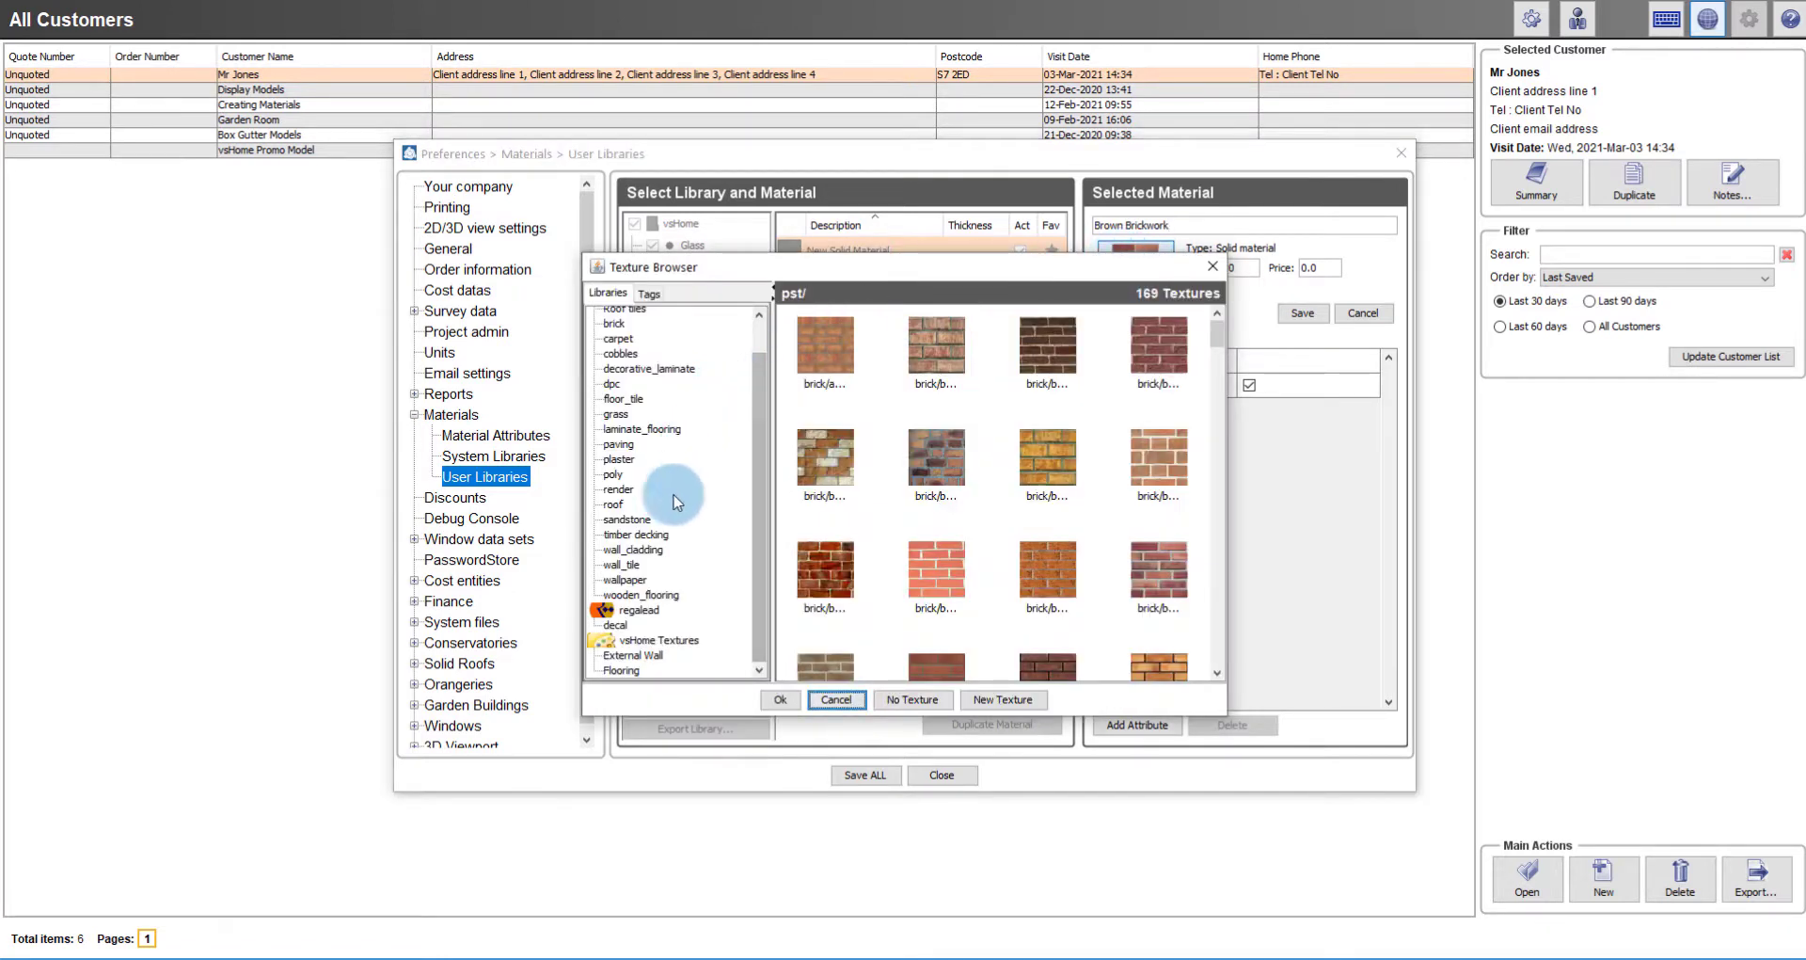
click(657, 656)
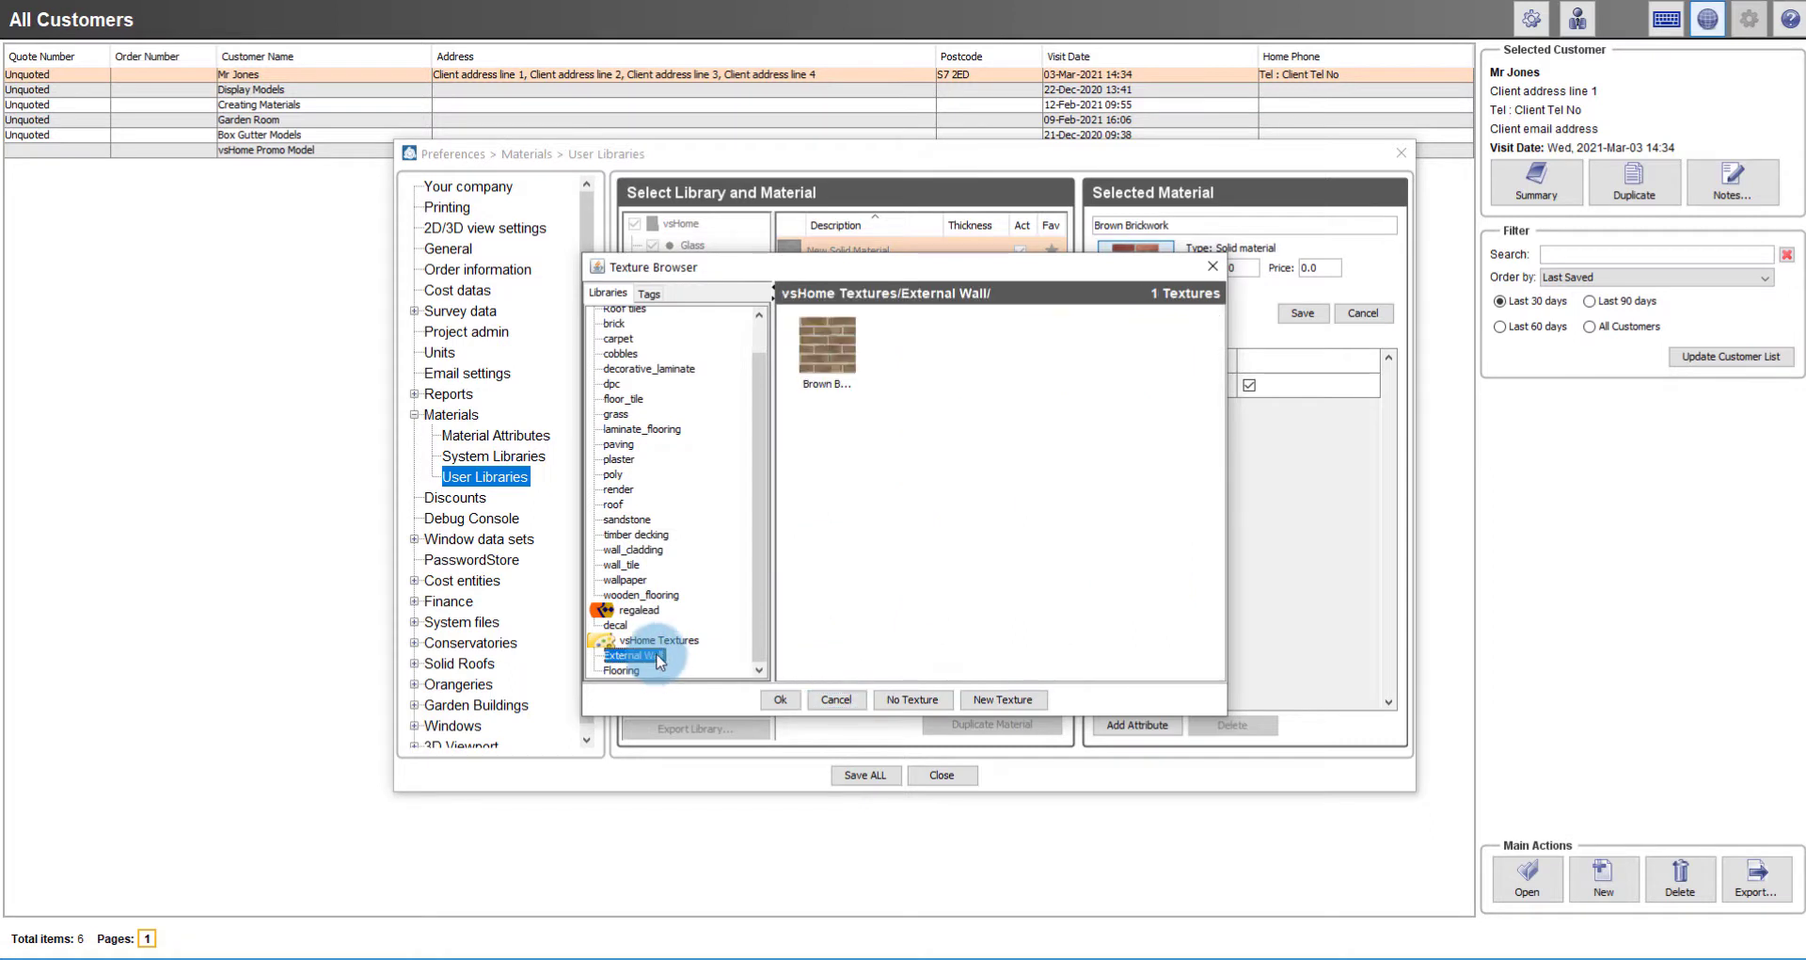
click(834, 347)
click(780, 700)
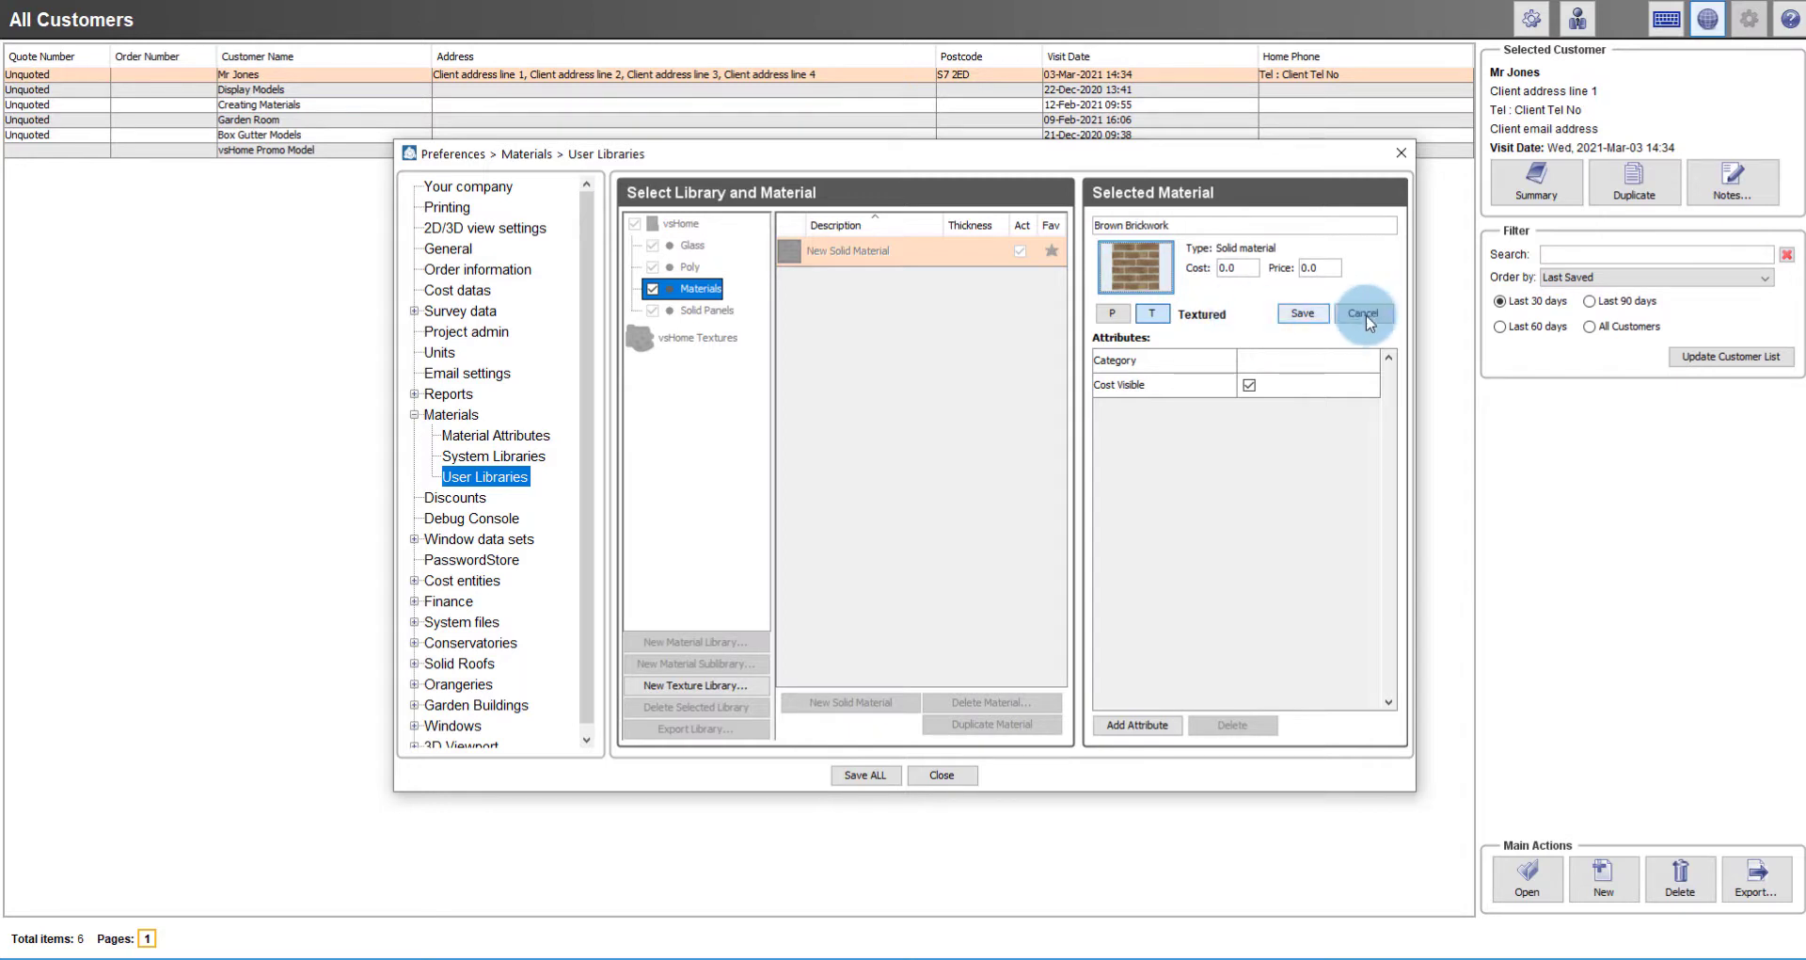
Step: Set the Brown Brickwork material's cost and price to 133, assign it the External Wall category, and save it
drag(1239, 266, 1203, 266)
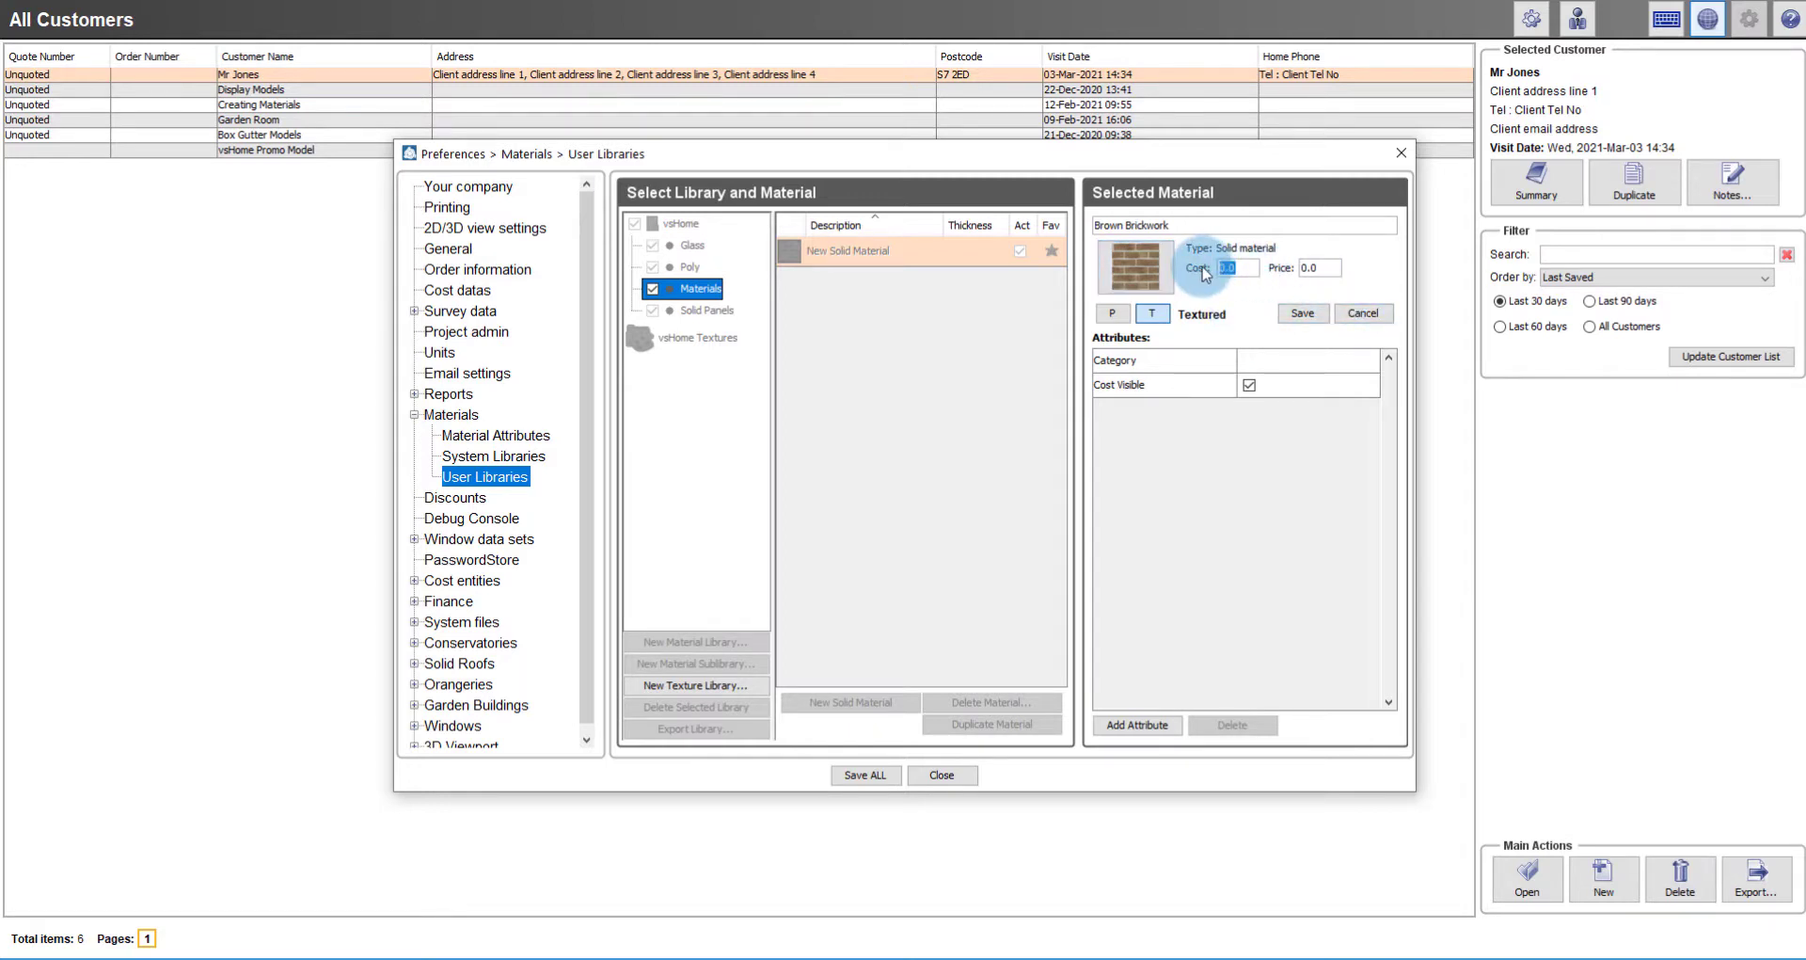
text(133)
drag(1318, 266, 1283, 262)
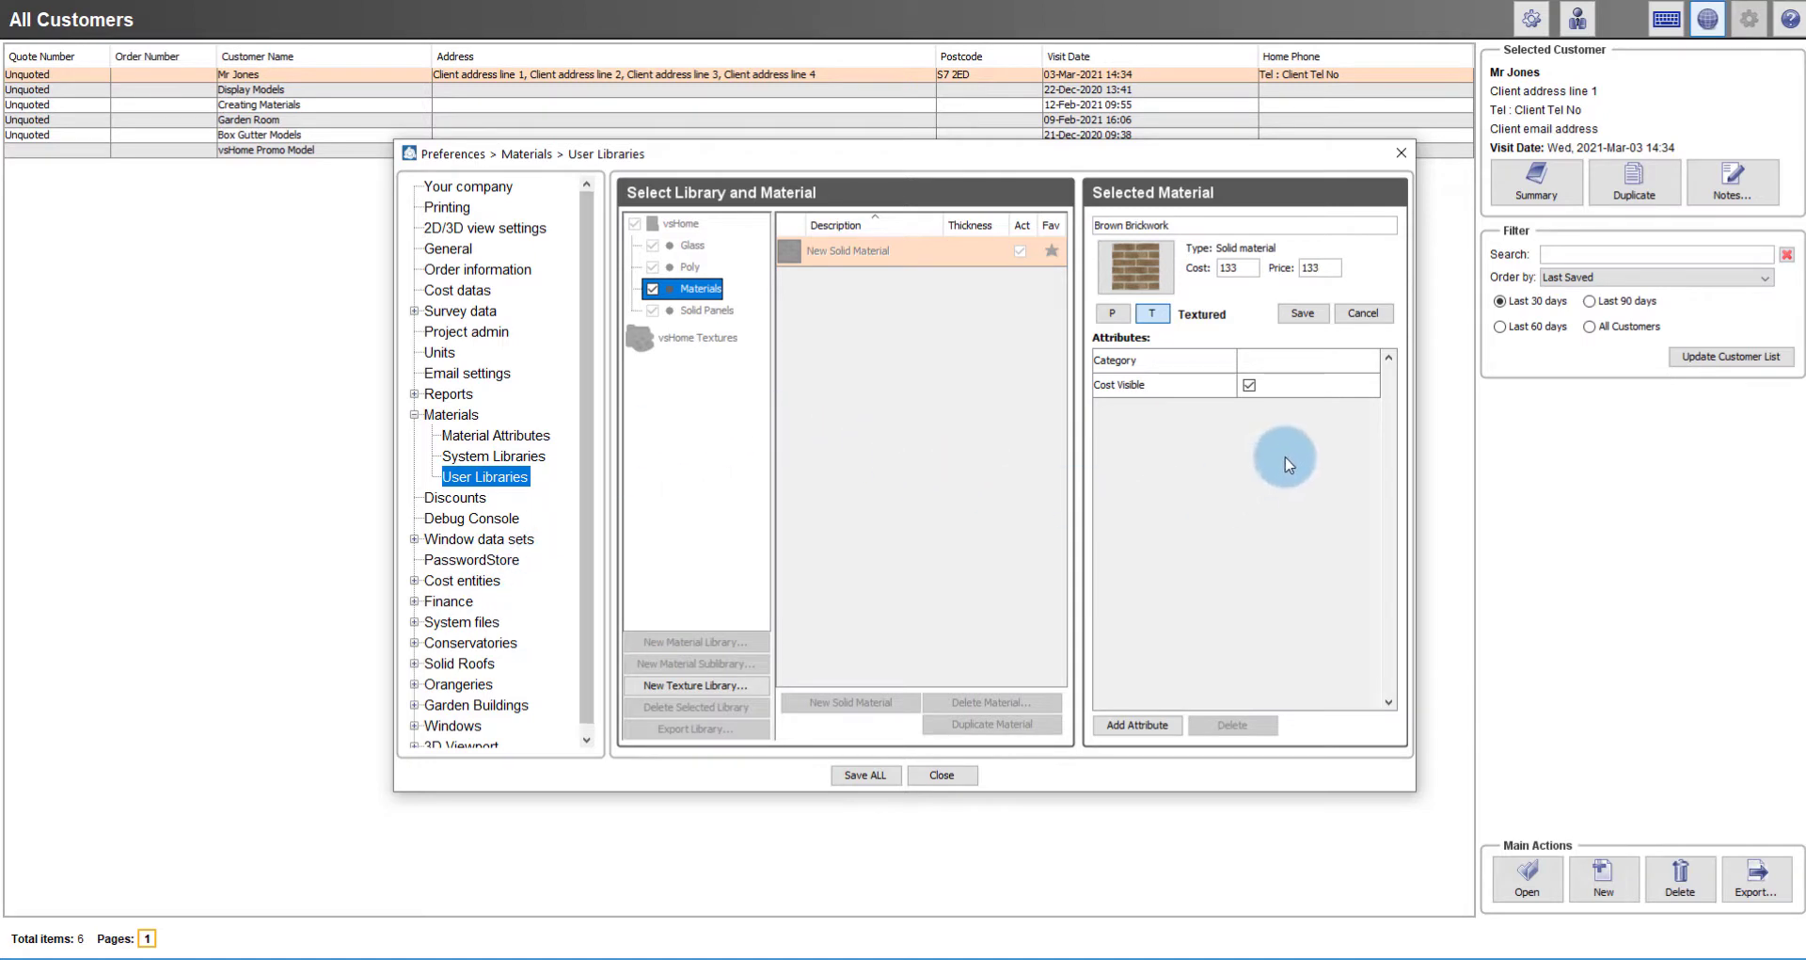
click(1278, 360)
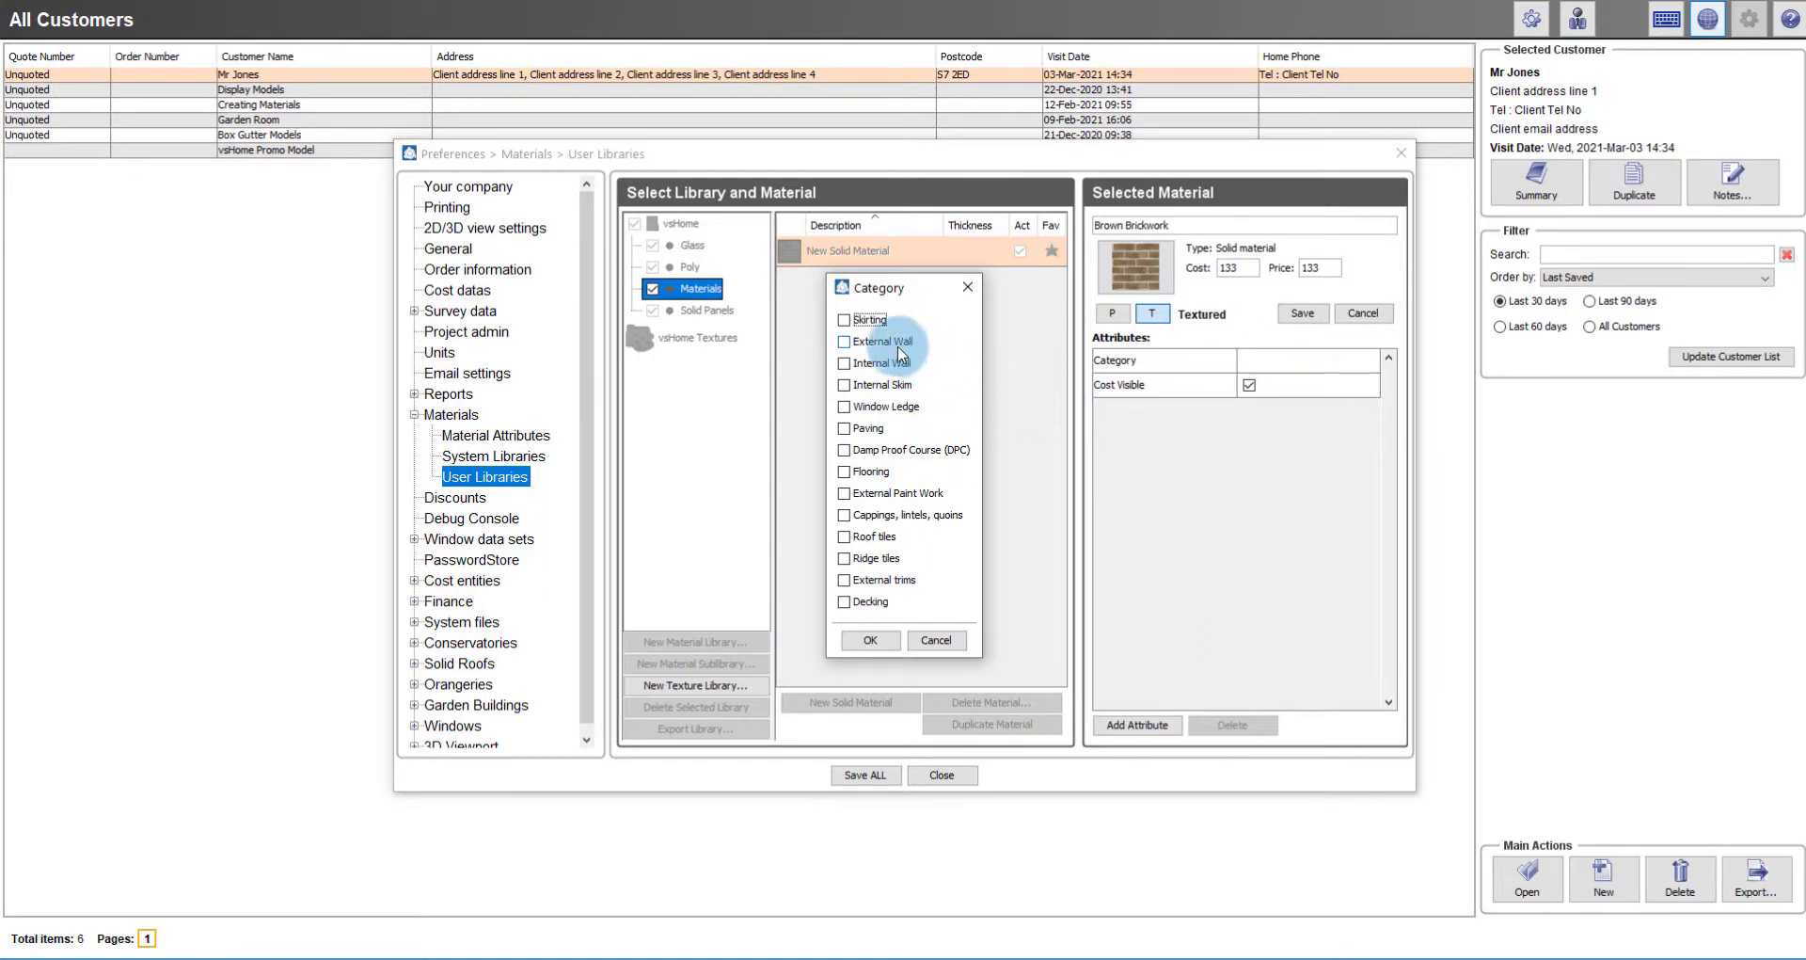
click(844, 342)
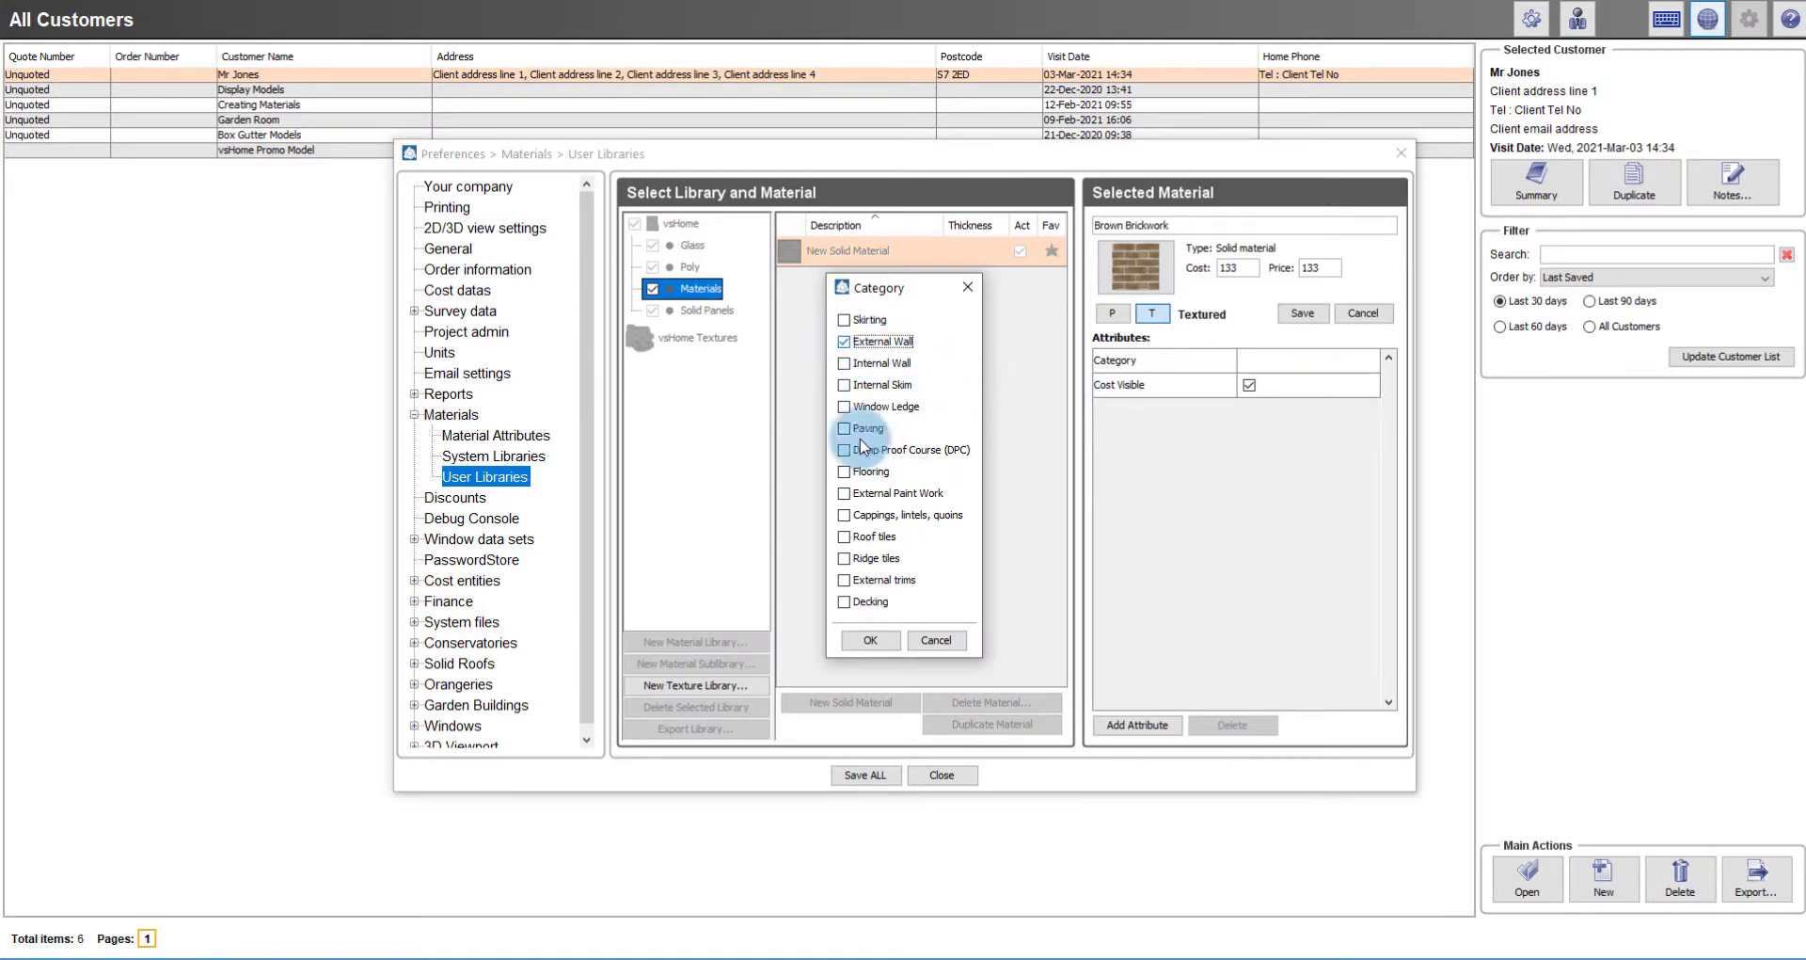
click(870, 641)
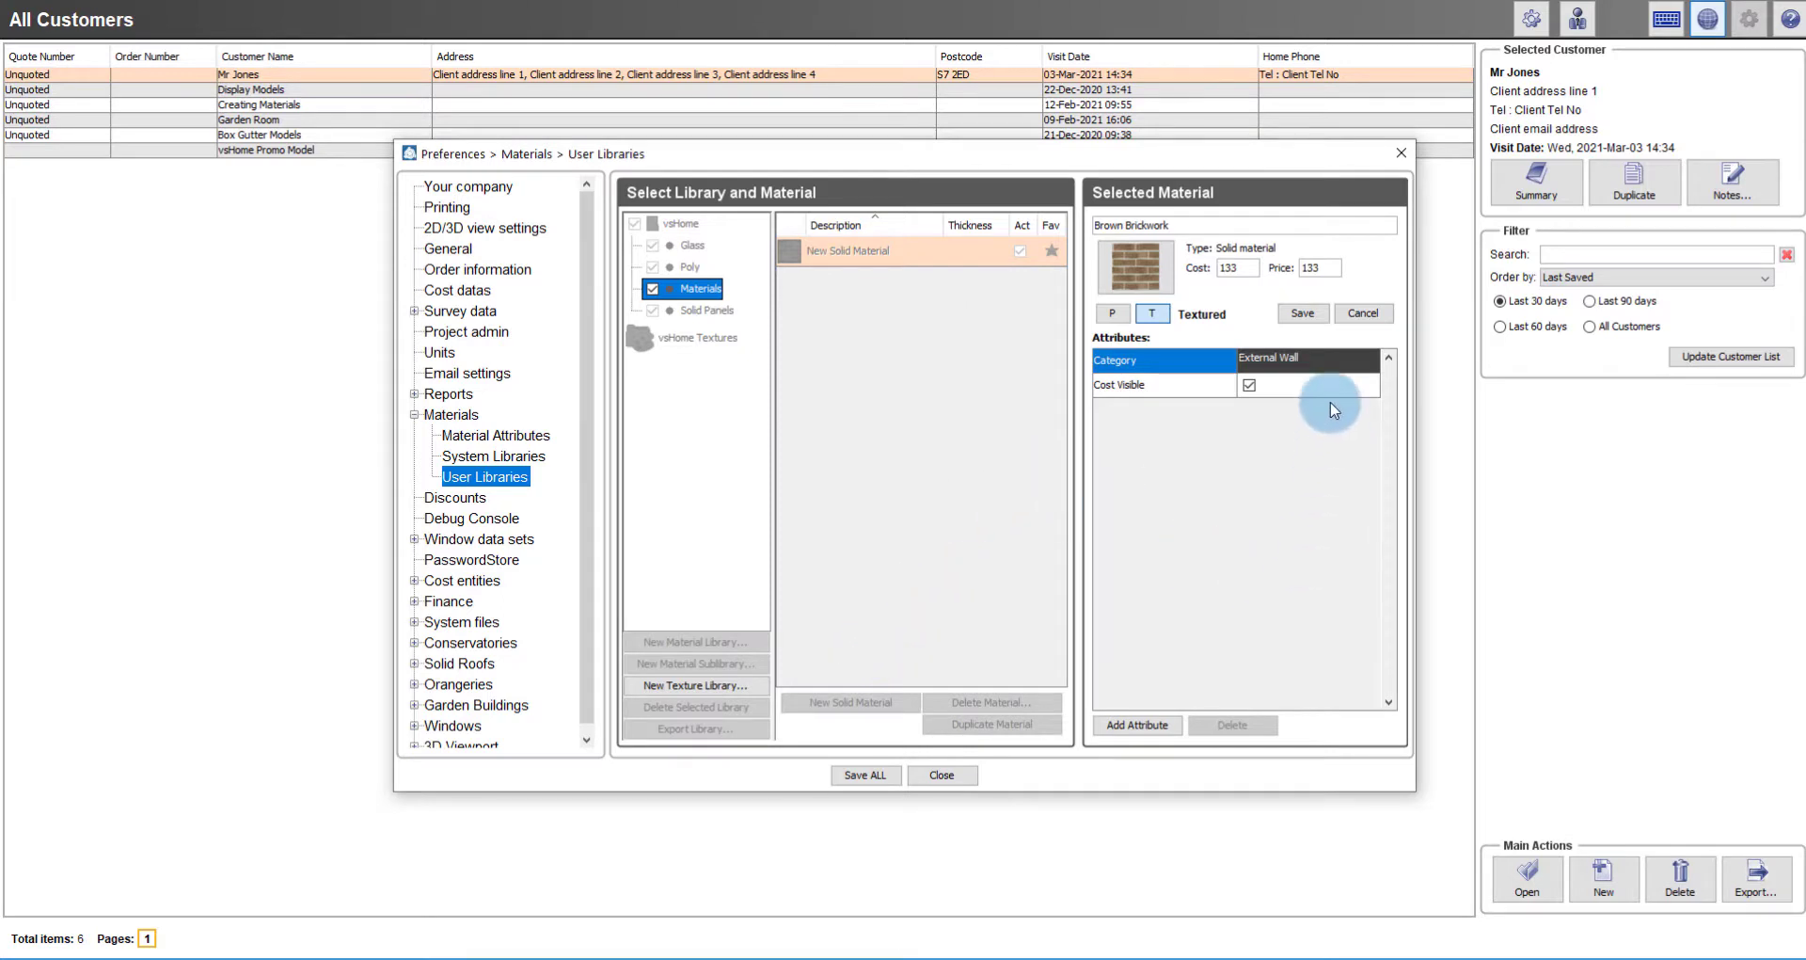
click(1303, 314)
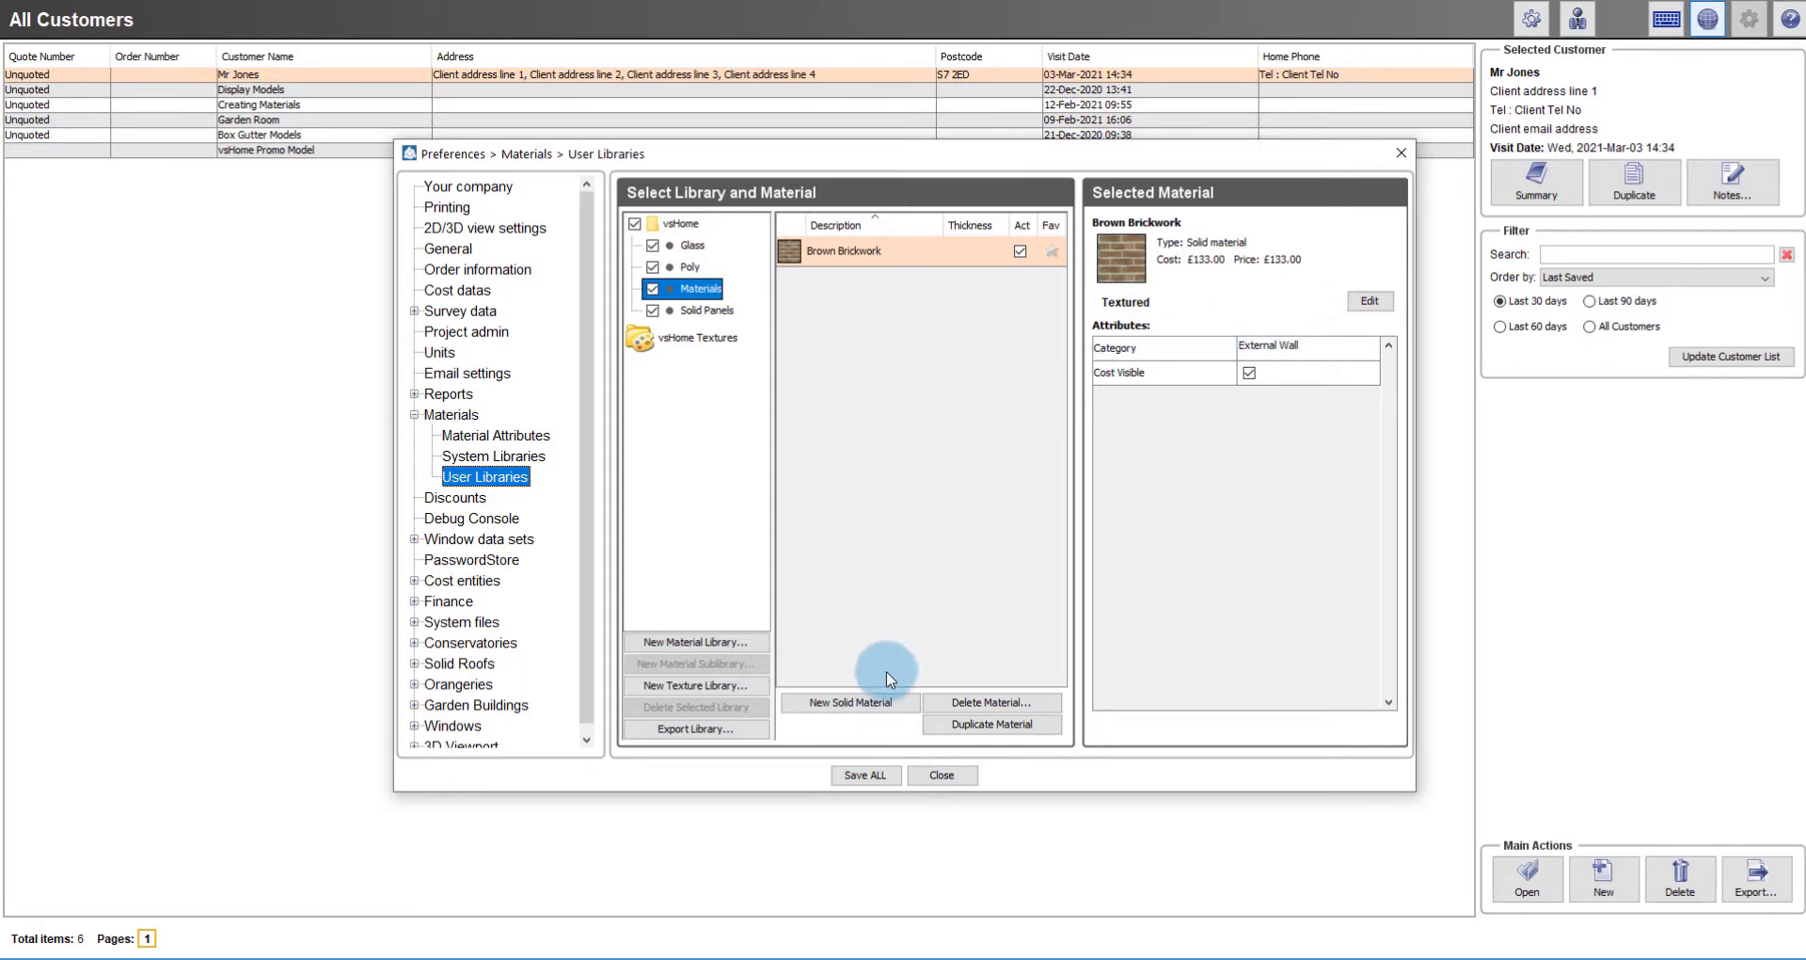
Step: Add a new solid material named "Check Tile" using the check floor tile texture from the Flooring category of vsHome Textures
click(827, 706)
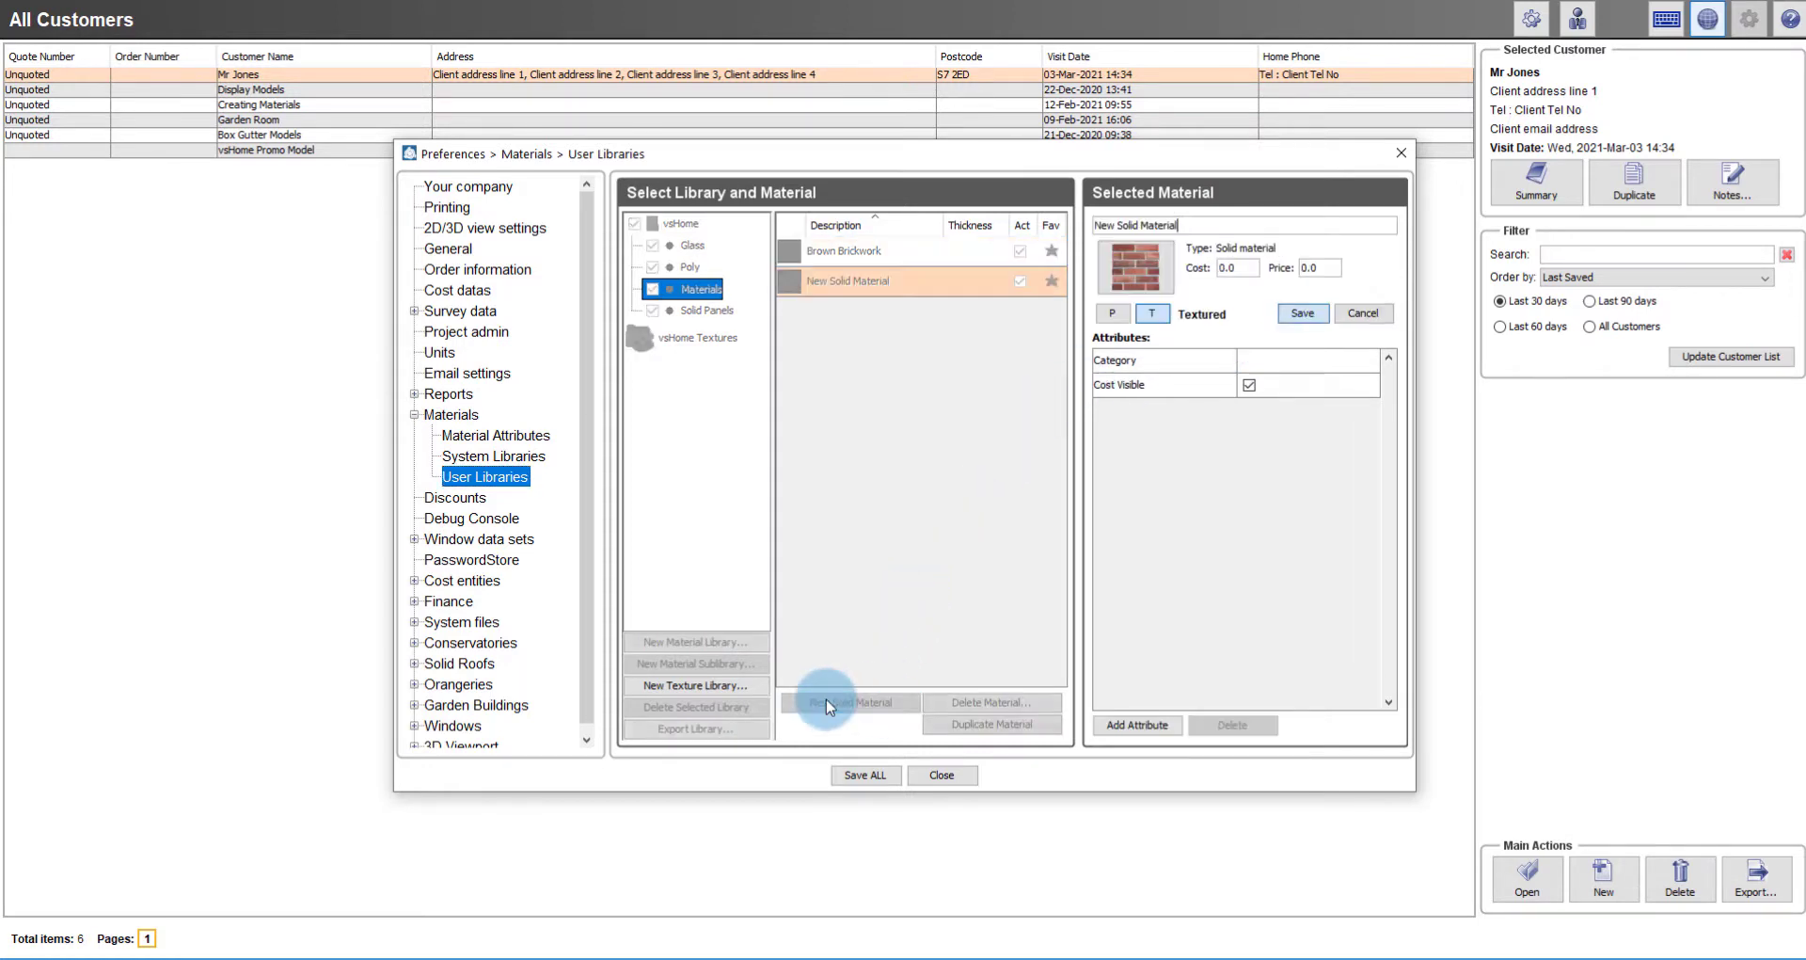
drag(1202, 226, 1068, 223)
text(Check Tile)
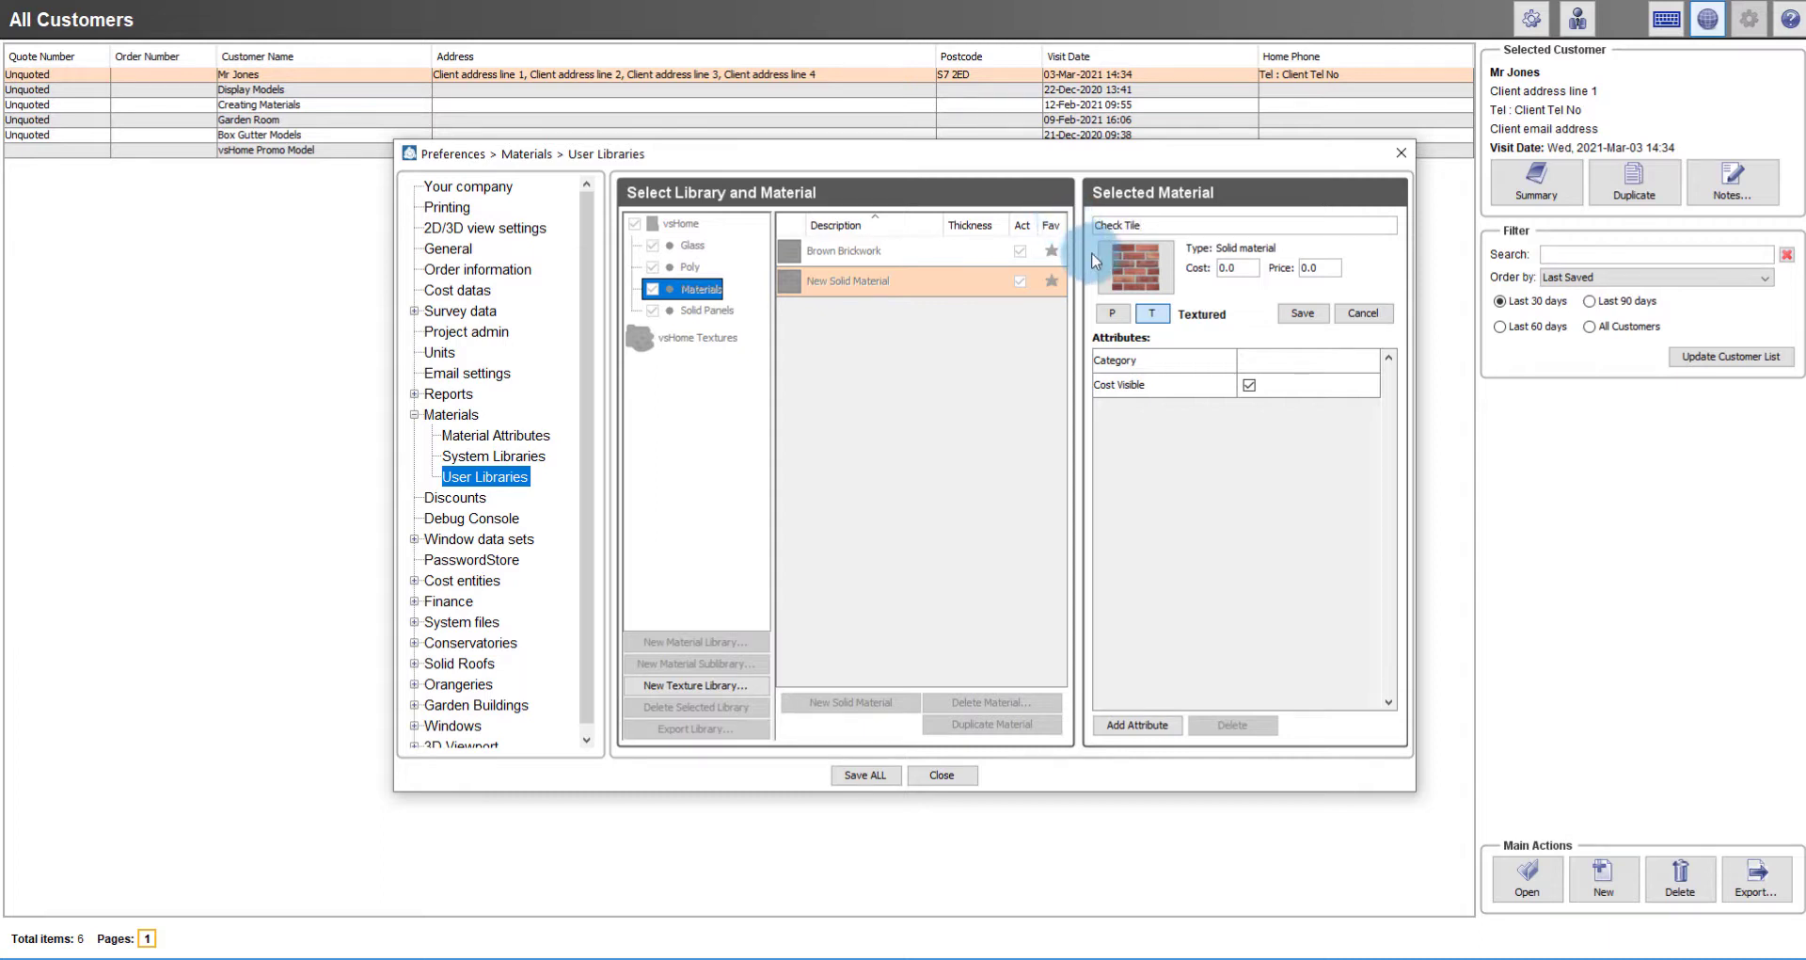
click(1139, 263)
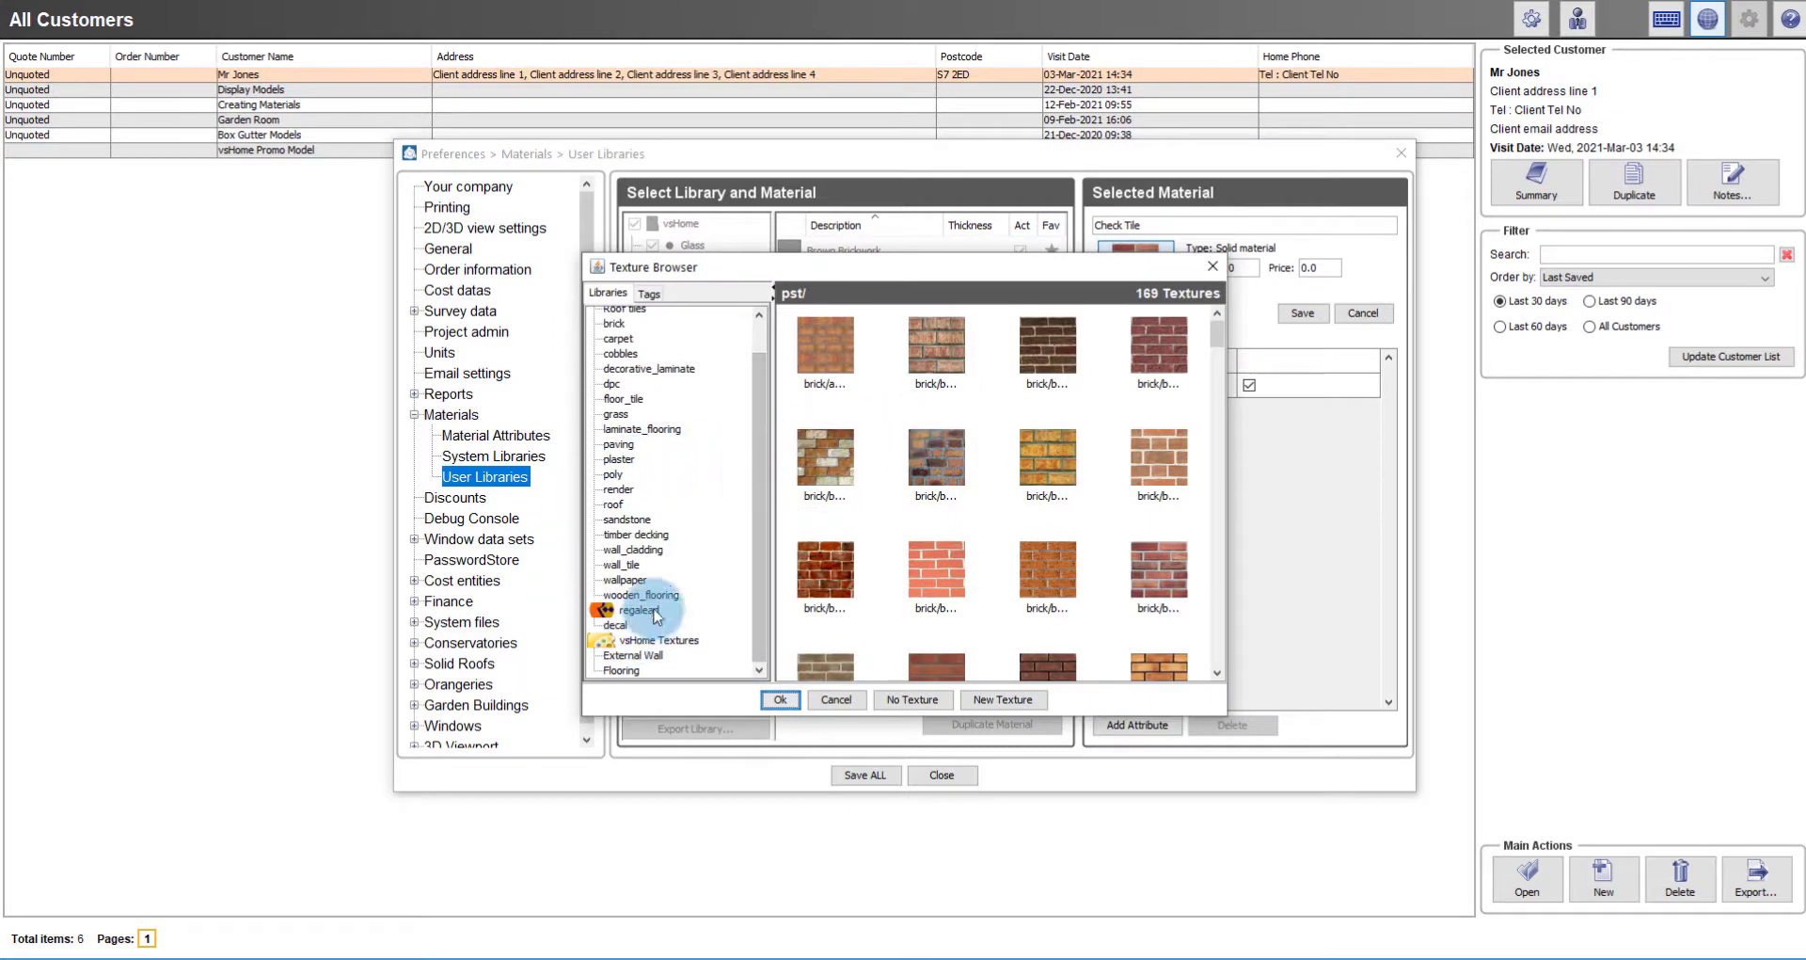
click(624, 671)
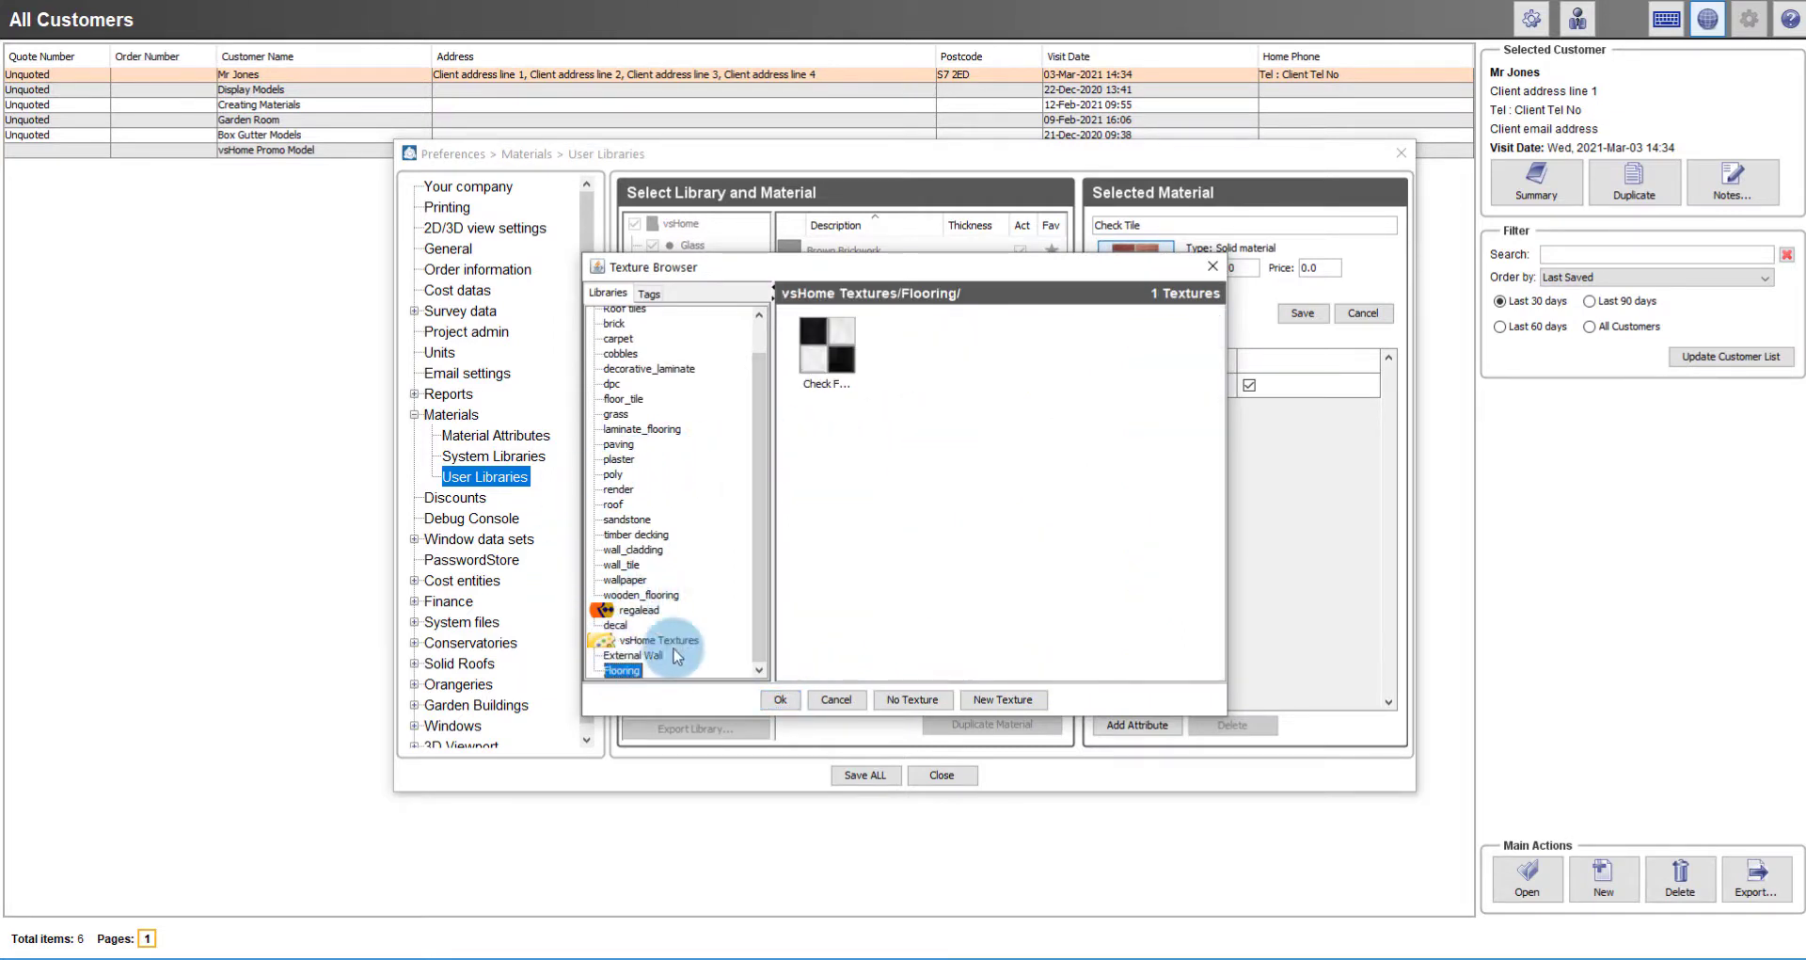
click(824, 355)
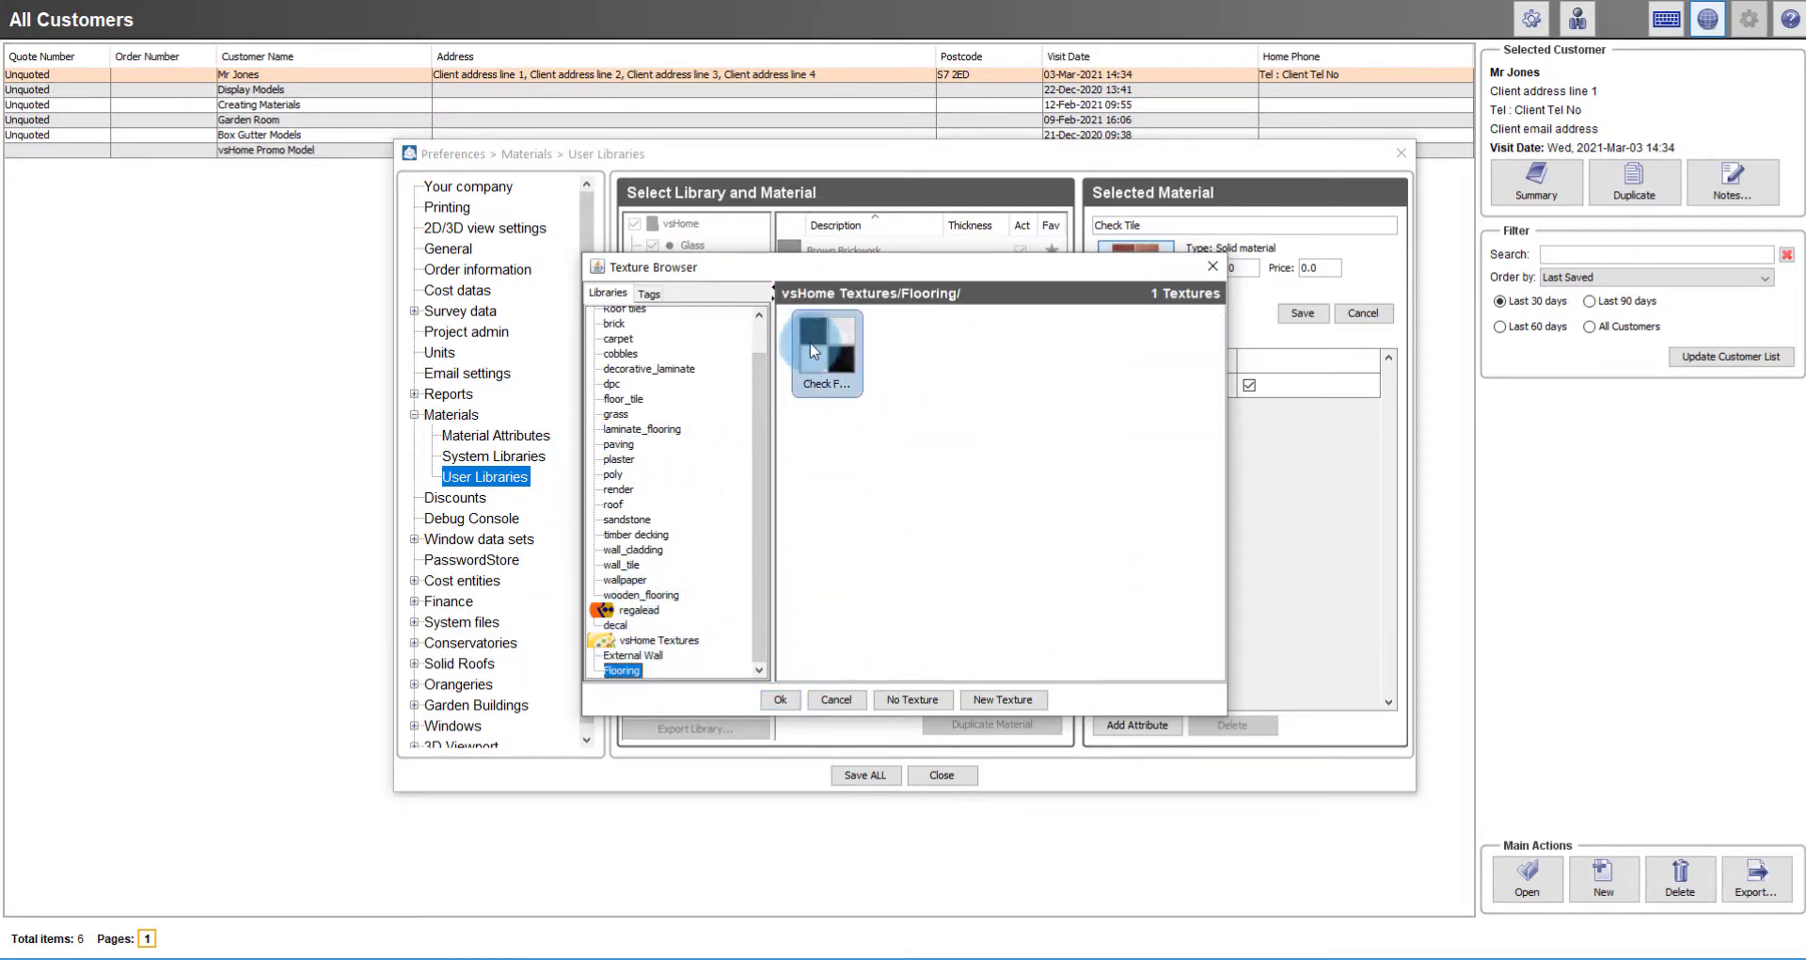
click(780, 702)
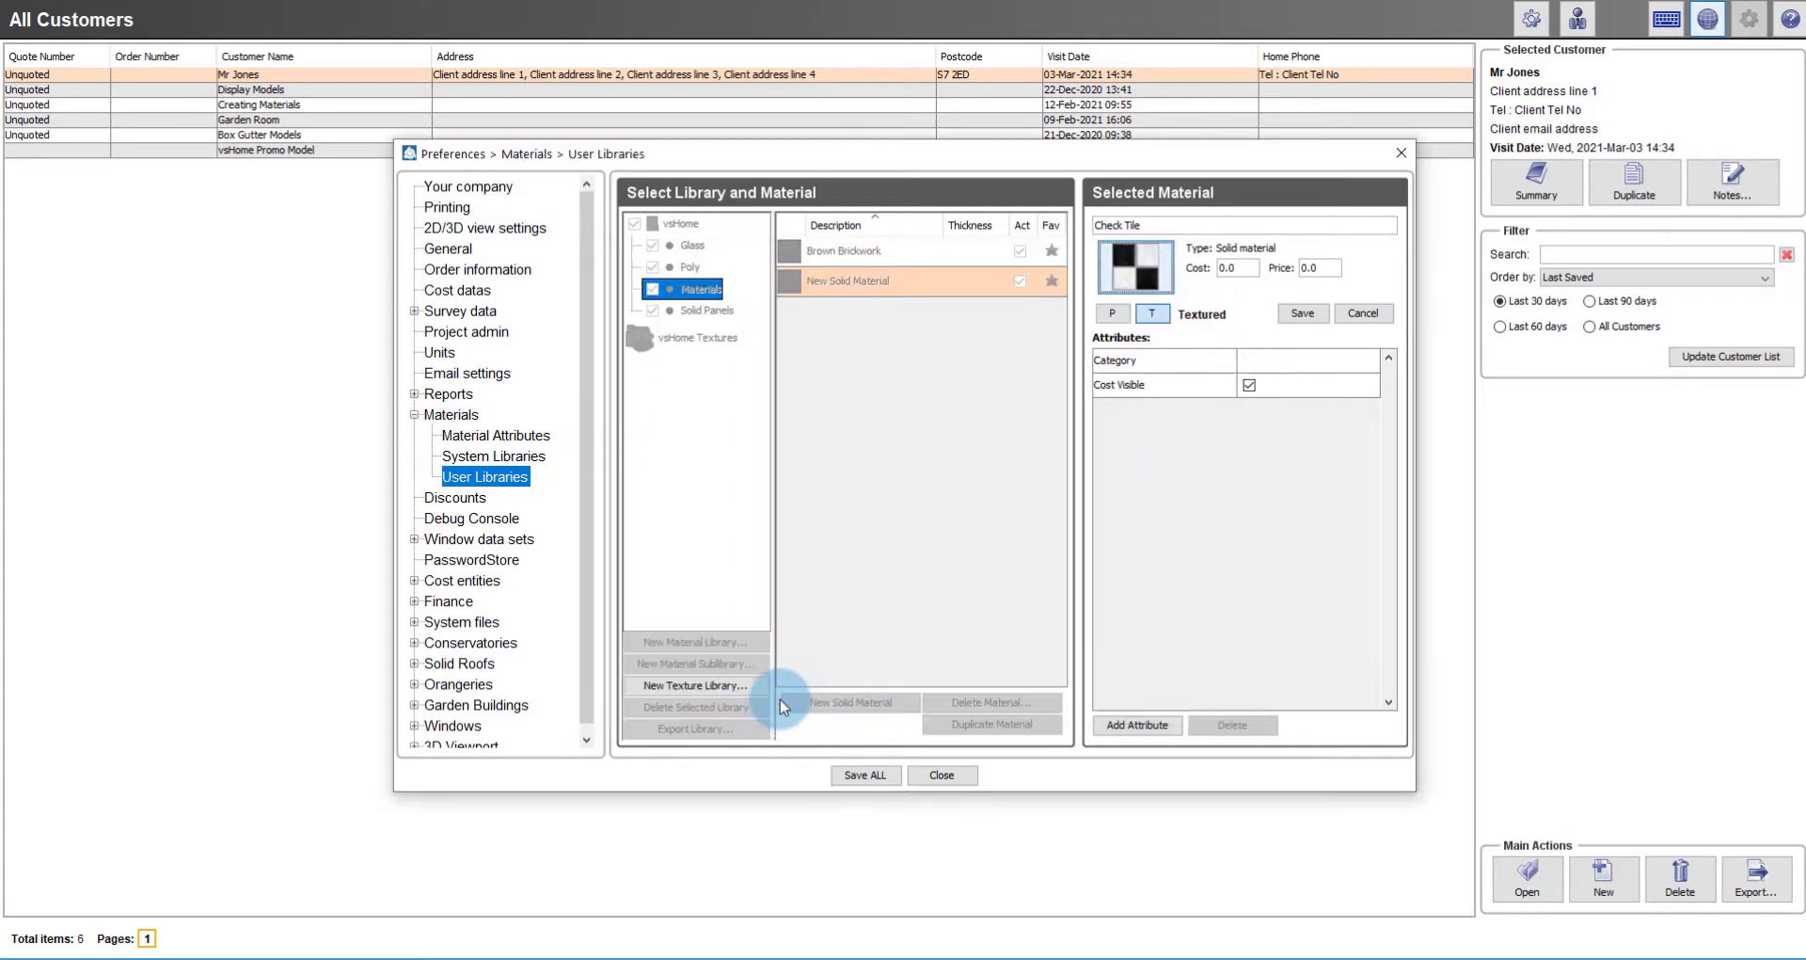
Step: Set the Check Tile material's cost and price to 33, assign it the Flooring category, and save it
click(966, 492)
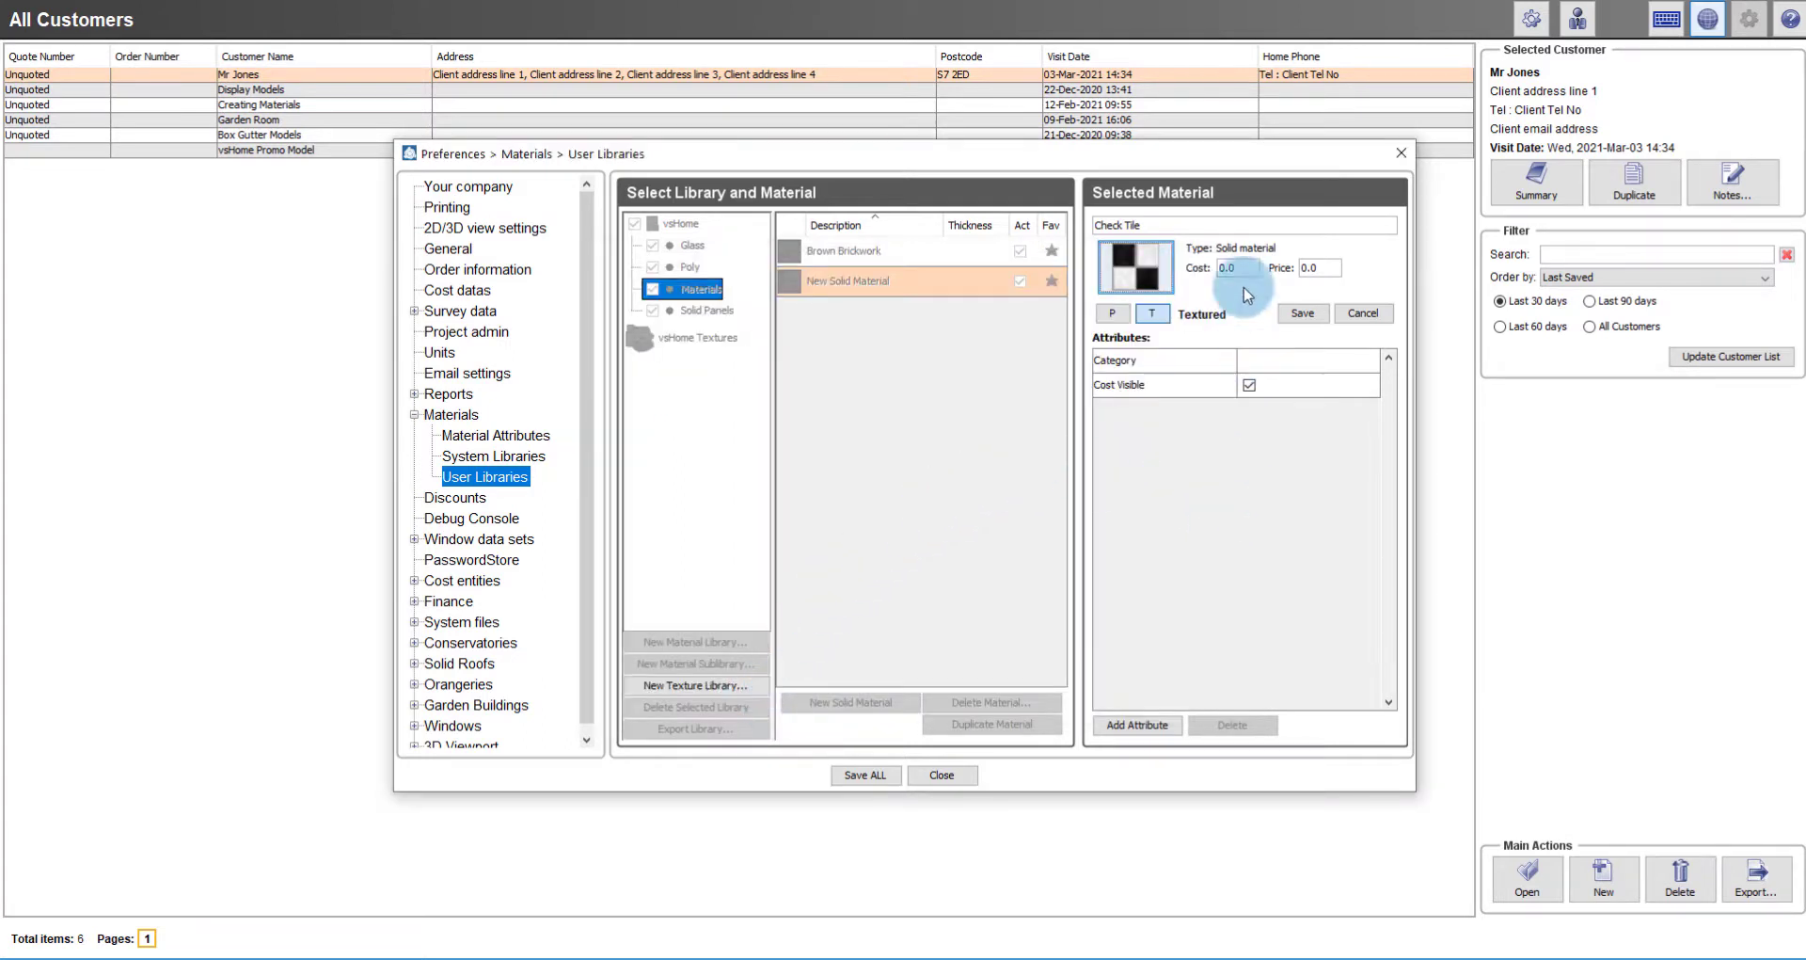
drag(1244, 272, 1209, 275)
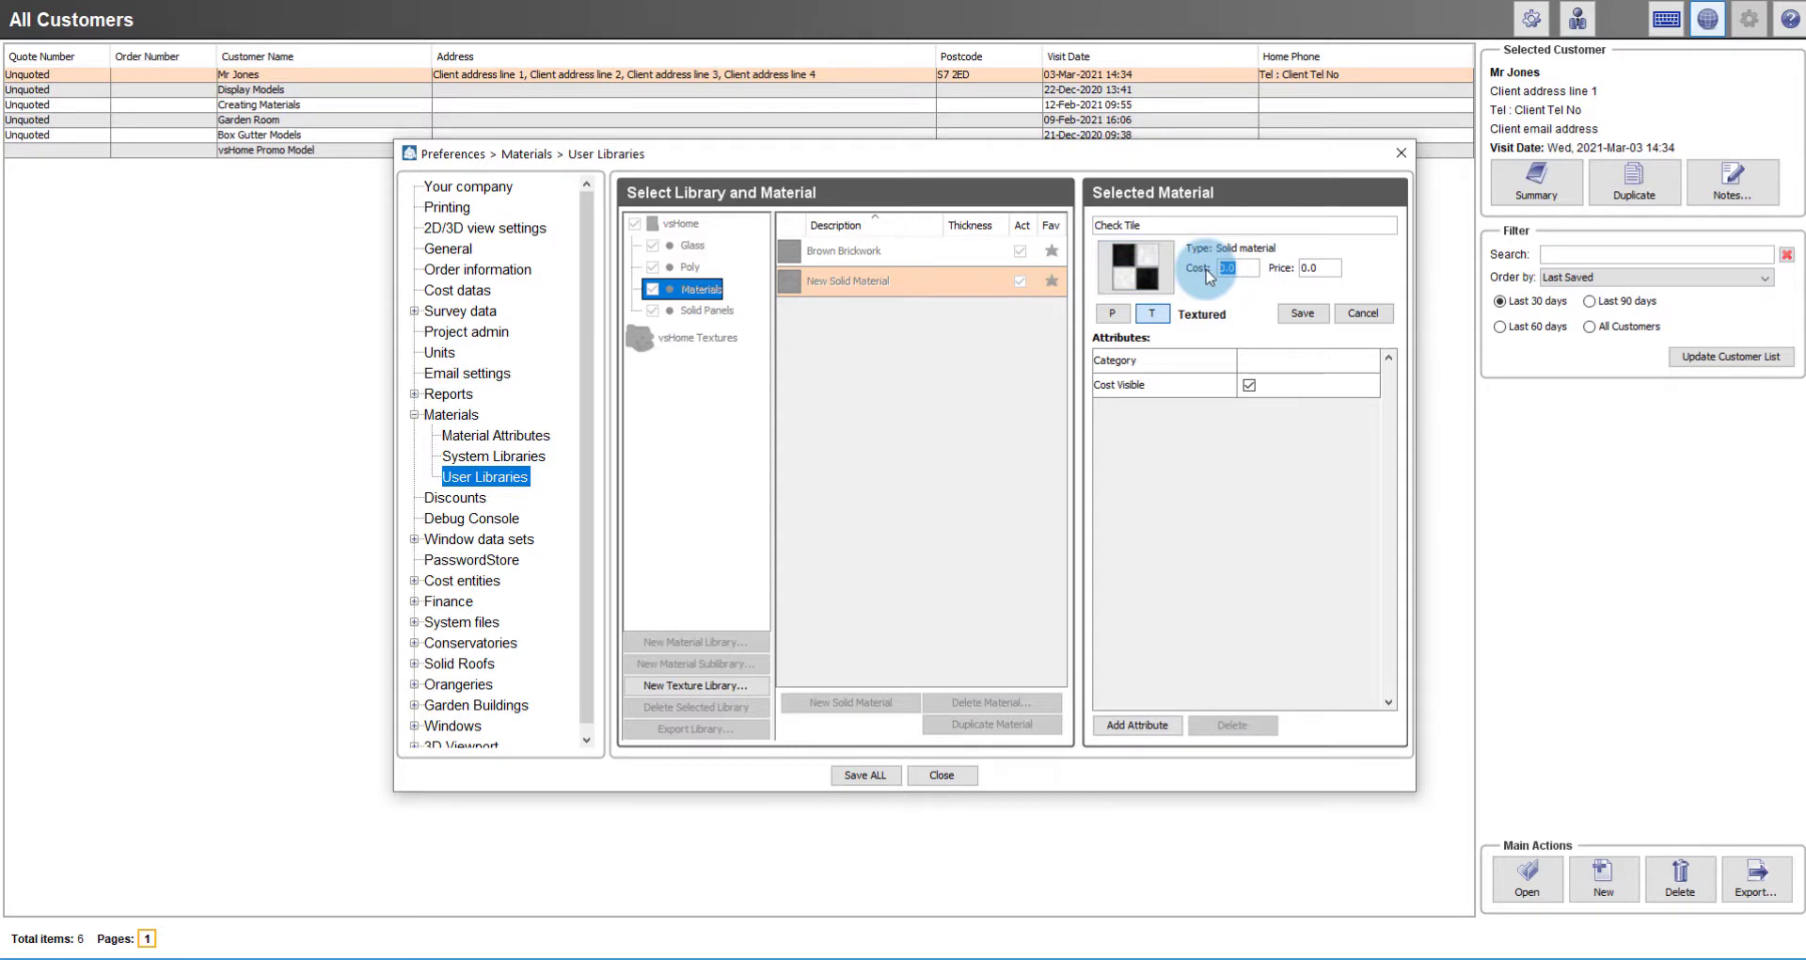
text(33)
drag(1331, 268, 1294, 271)
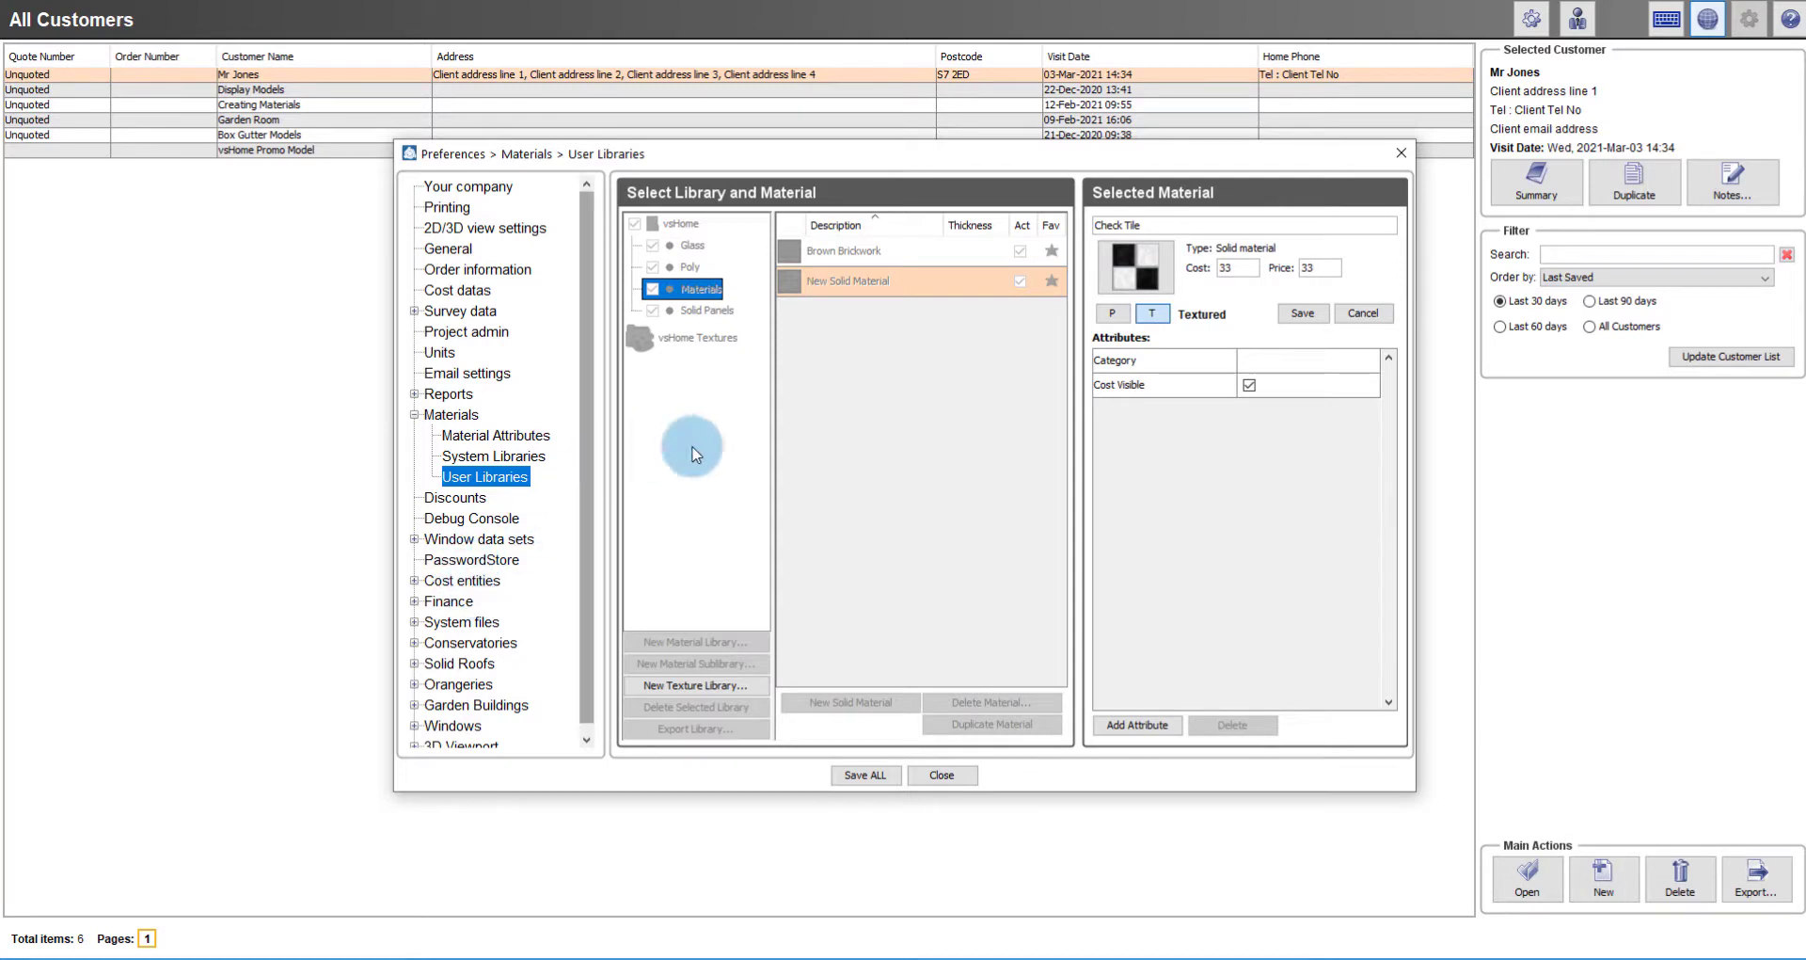
double_click(1311, 368)
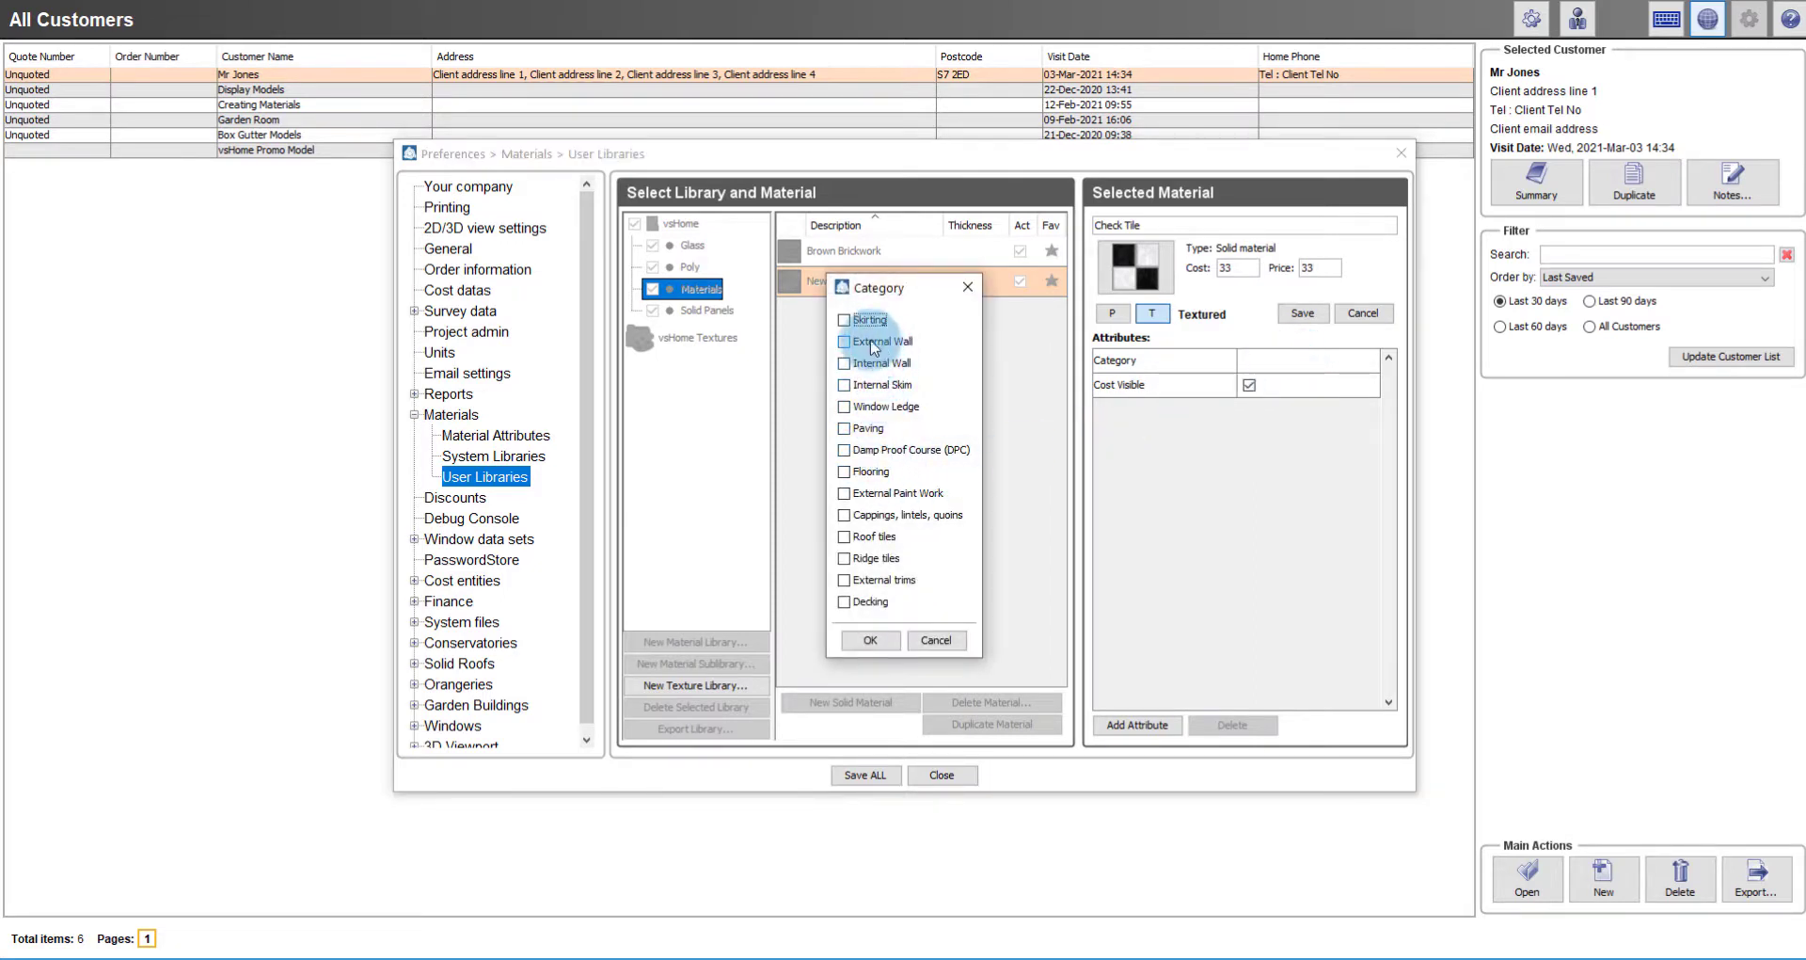
click(844, 473)
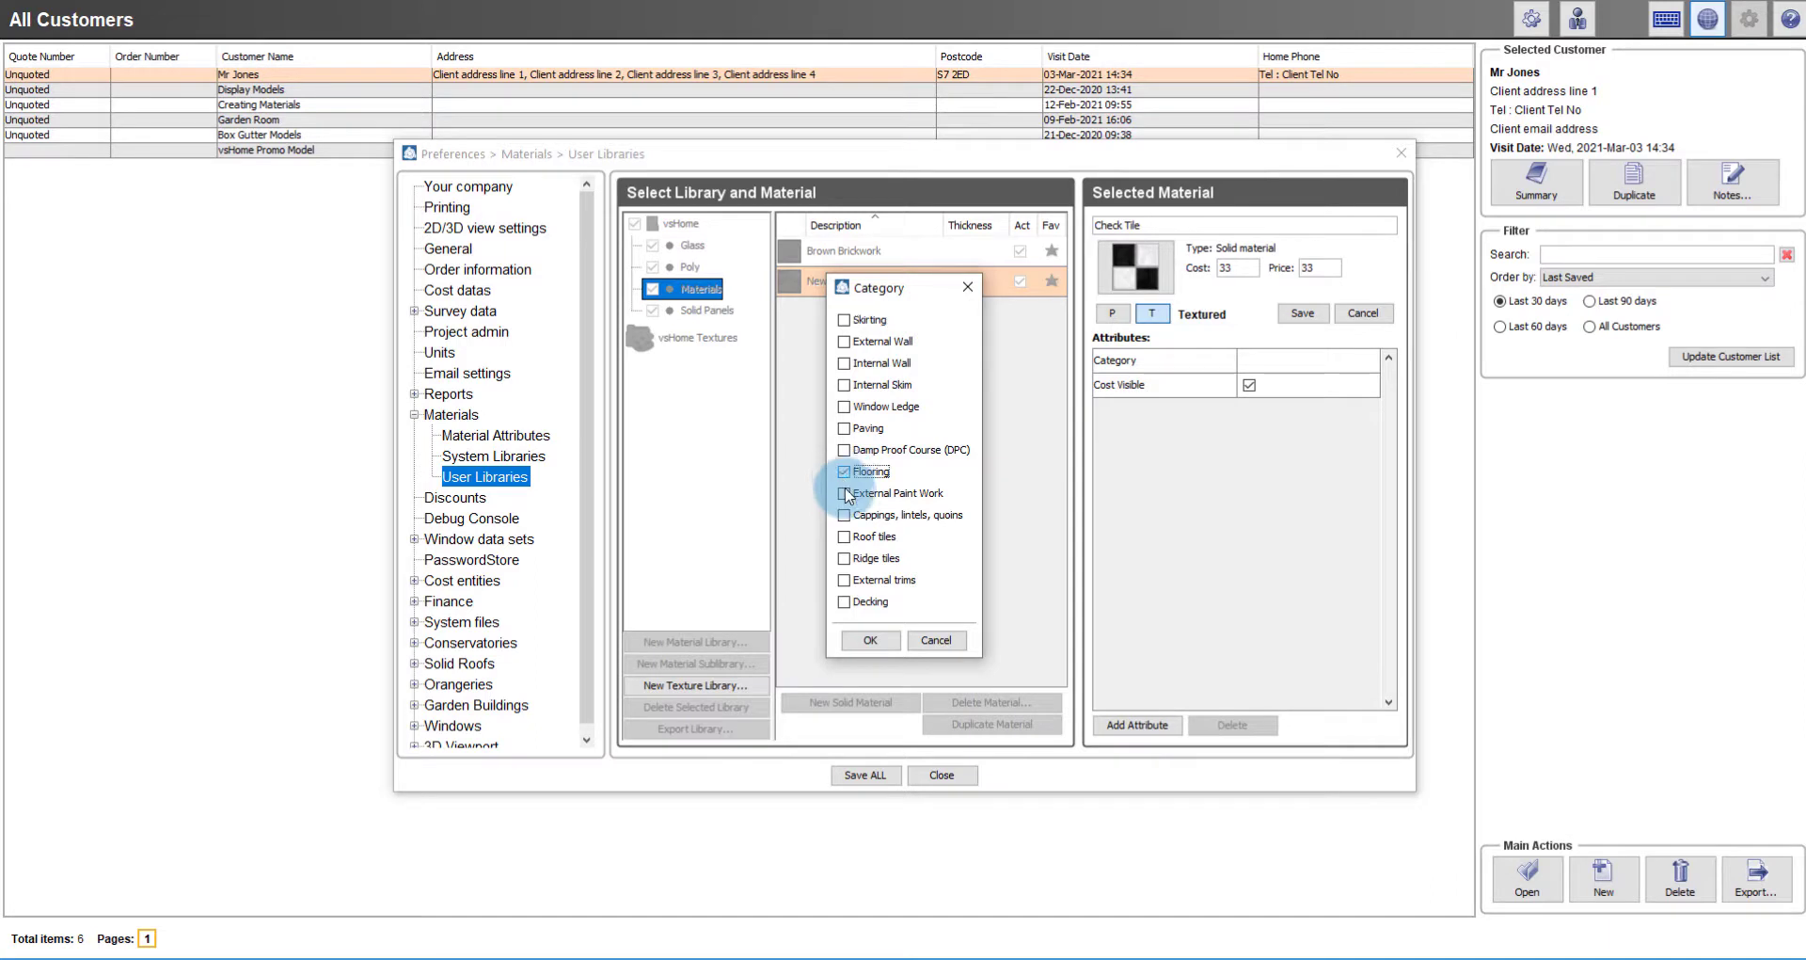
click(884, 641)
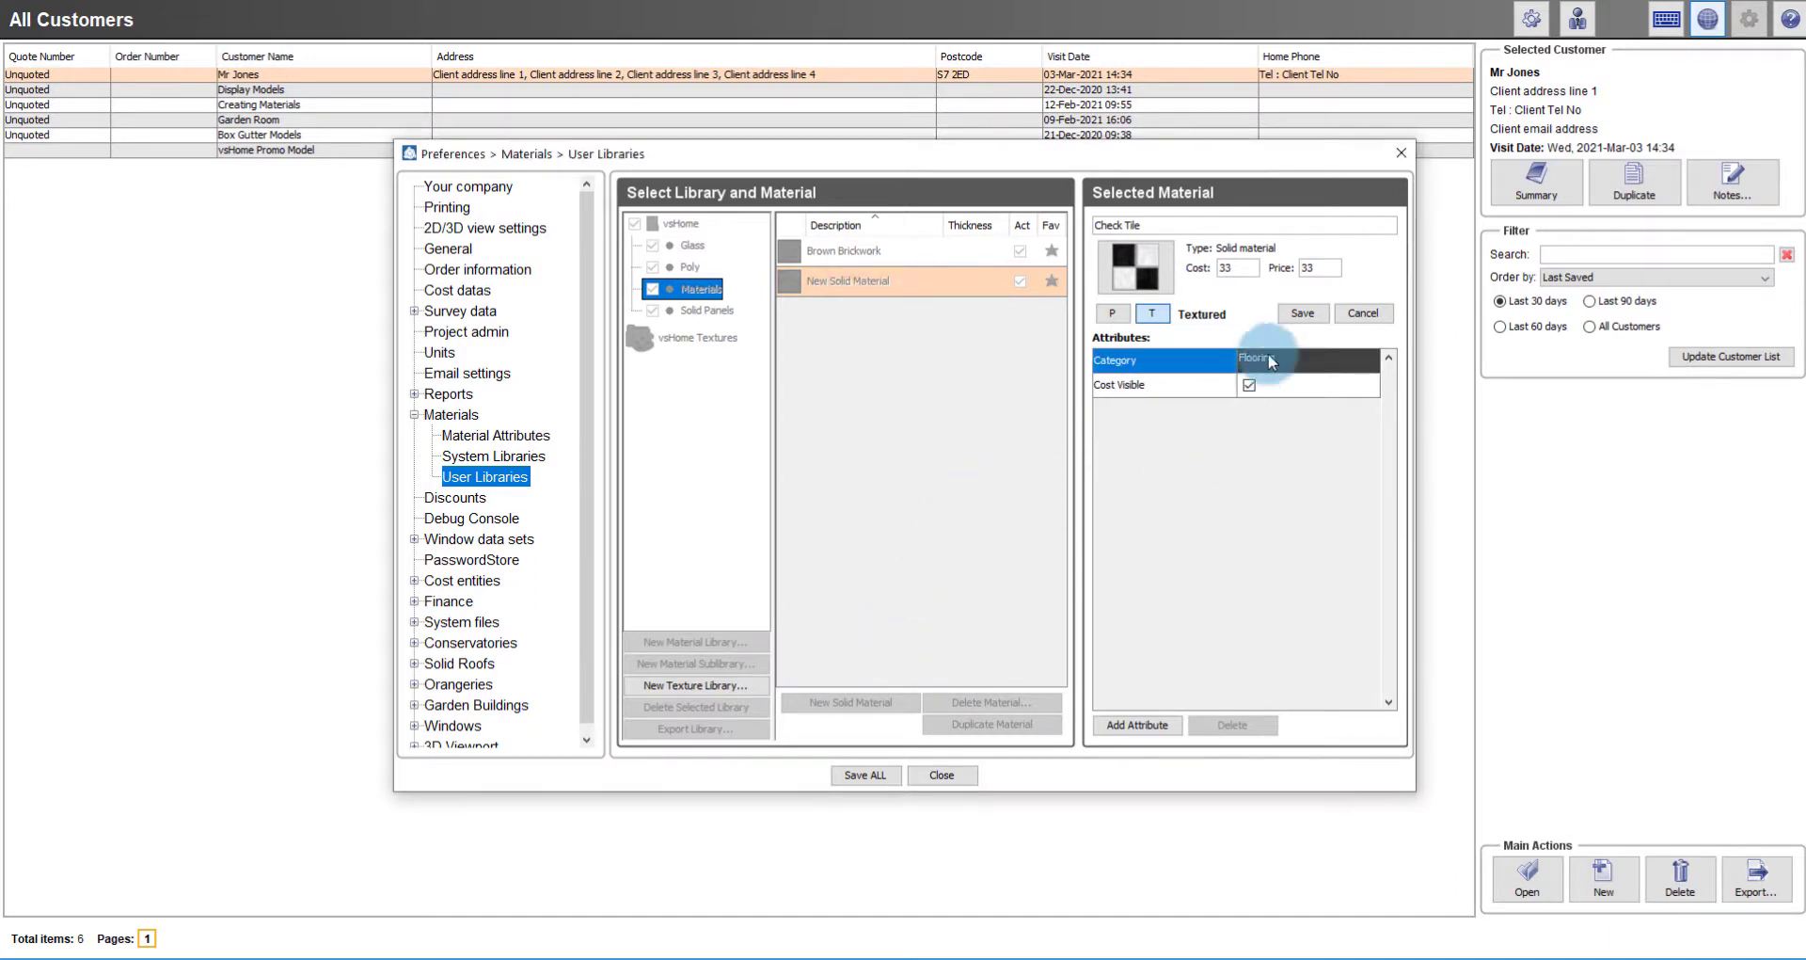
click(1302, 313)
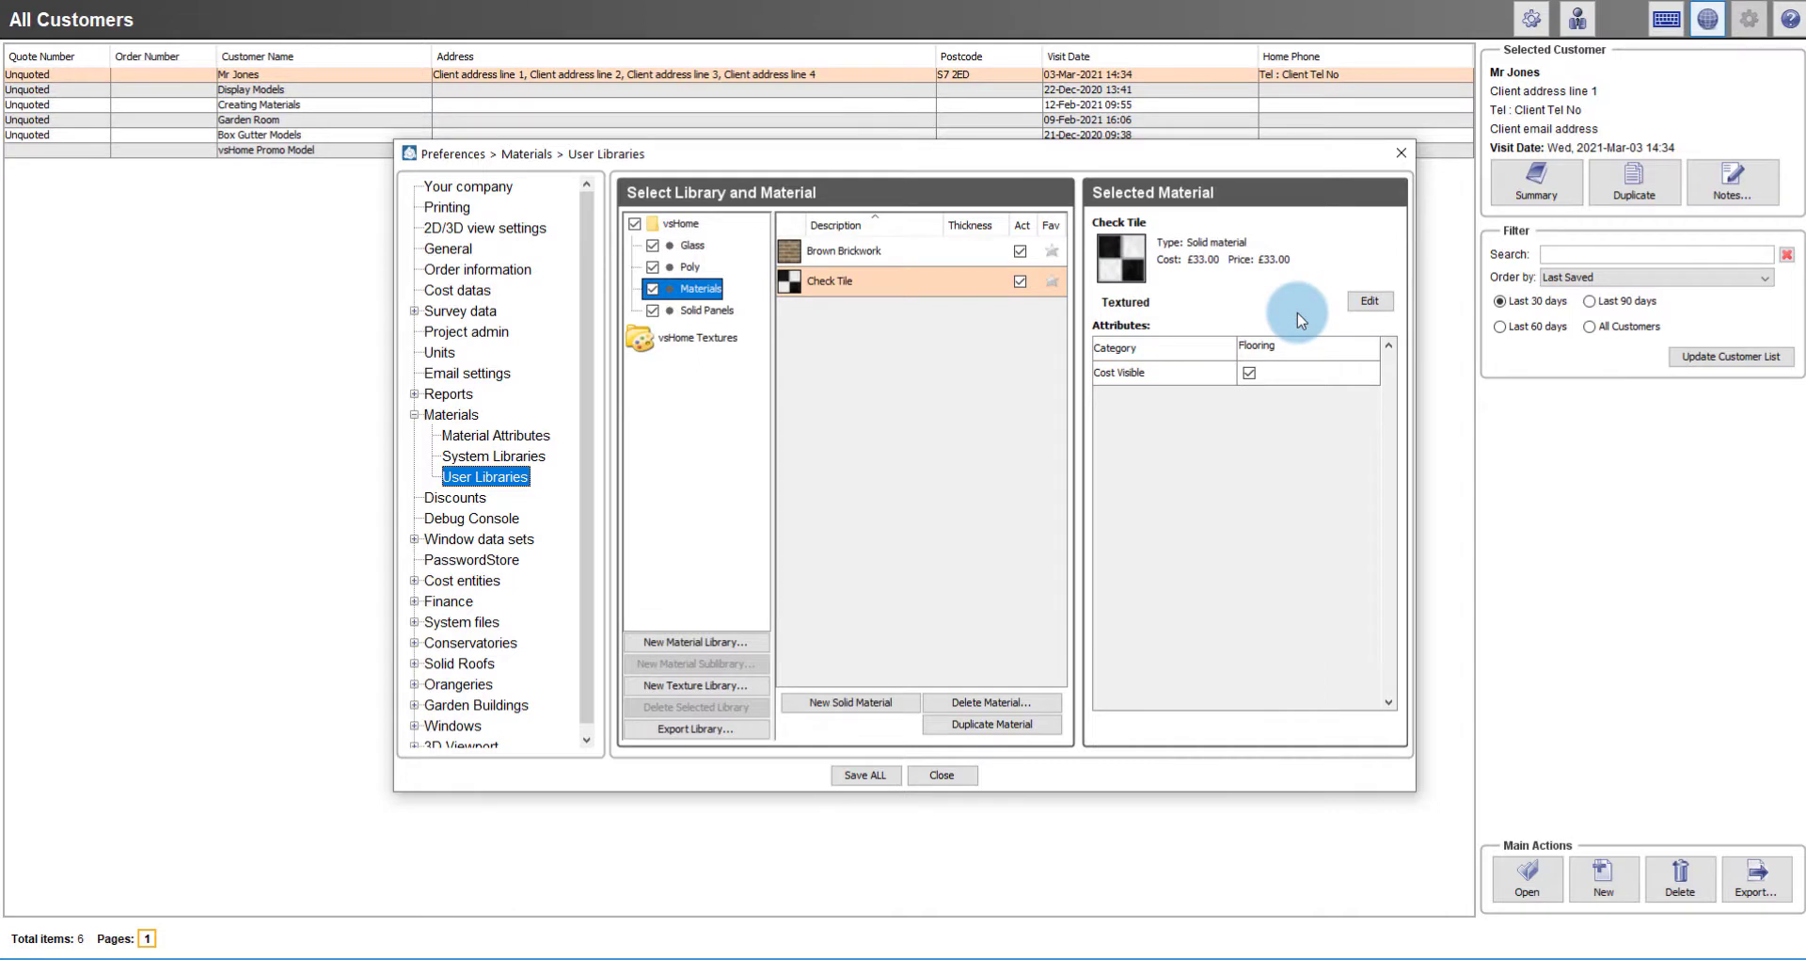
Step: Review the item inclusion and base price settings in the conservatory base pricing's price breakdown preferences, and close the preferences
click(415, 645)
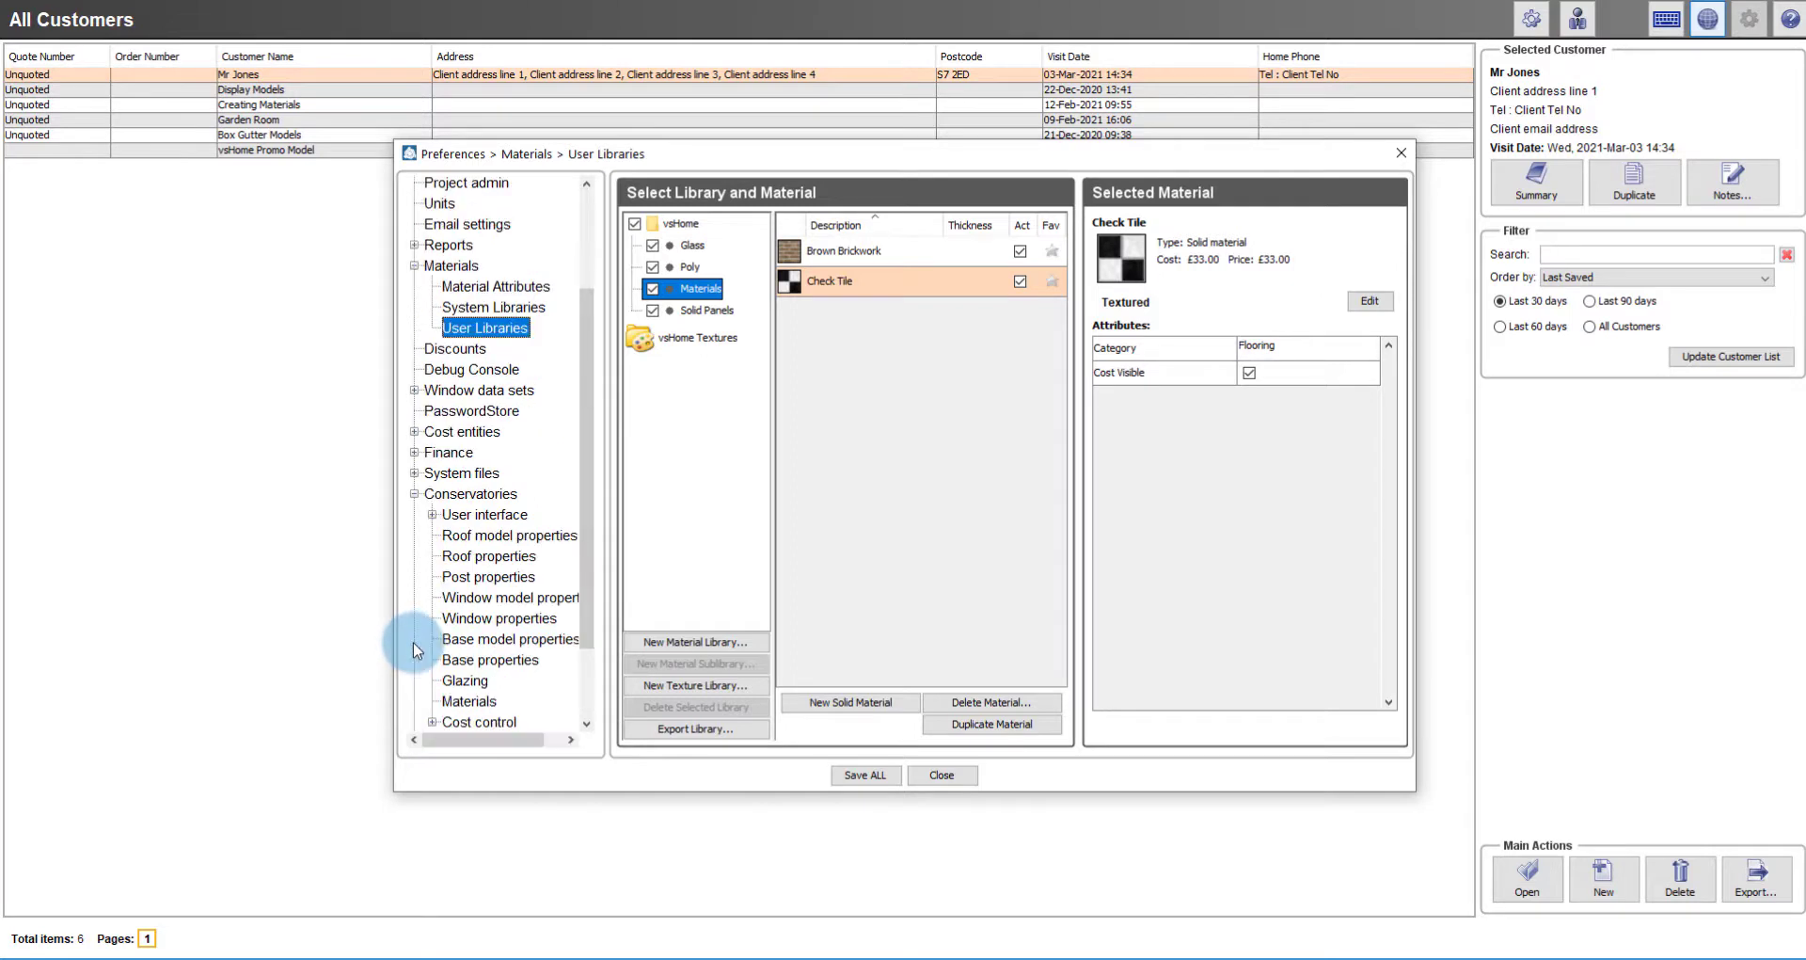
scroll(581, 589, down, 2)
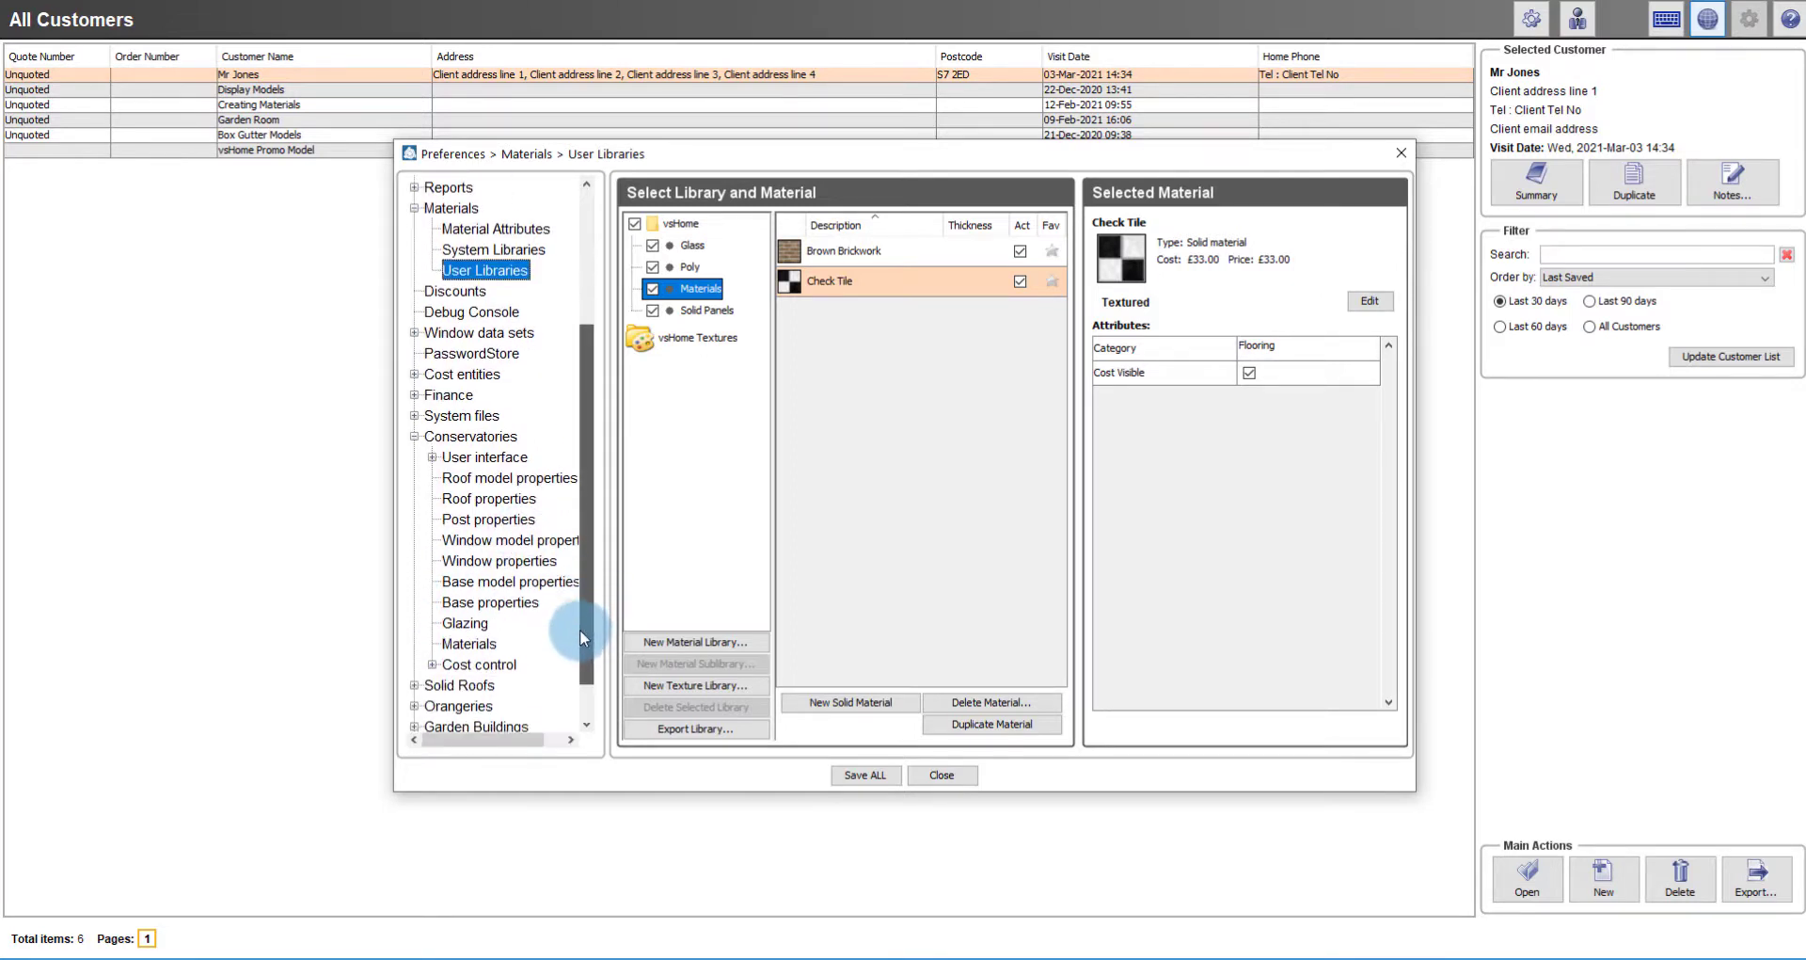
click(432, 640)
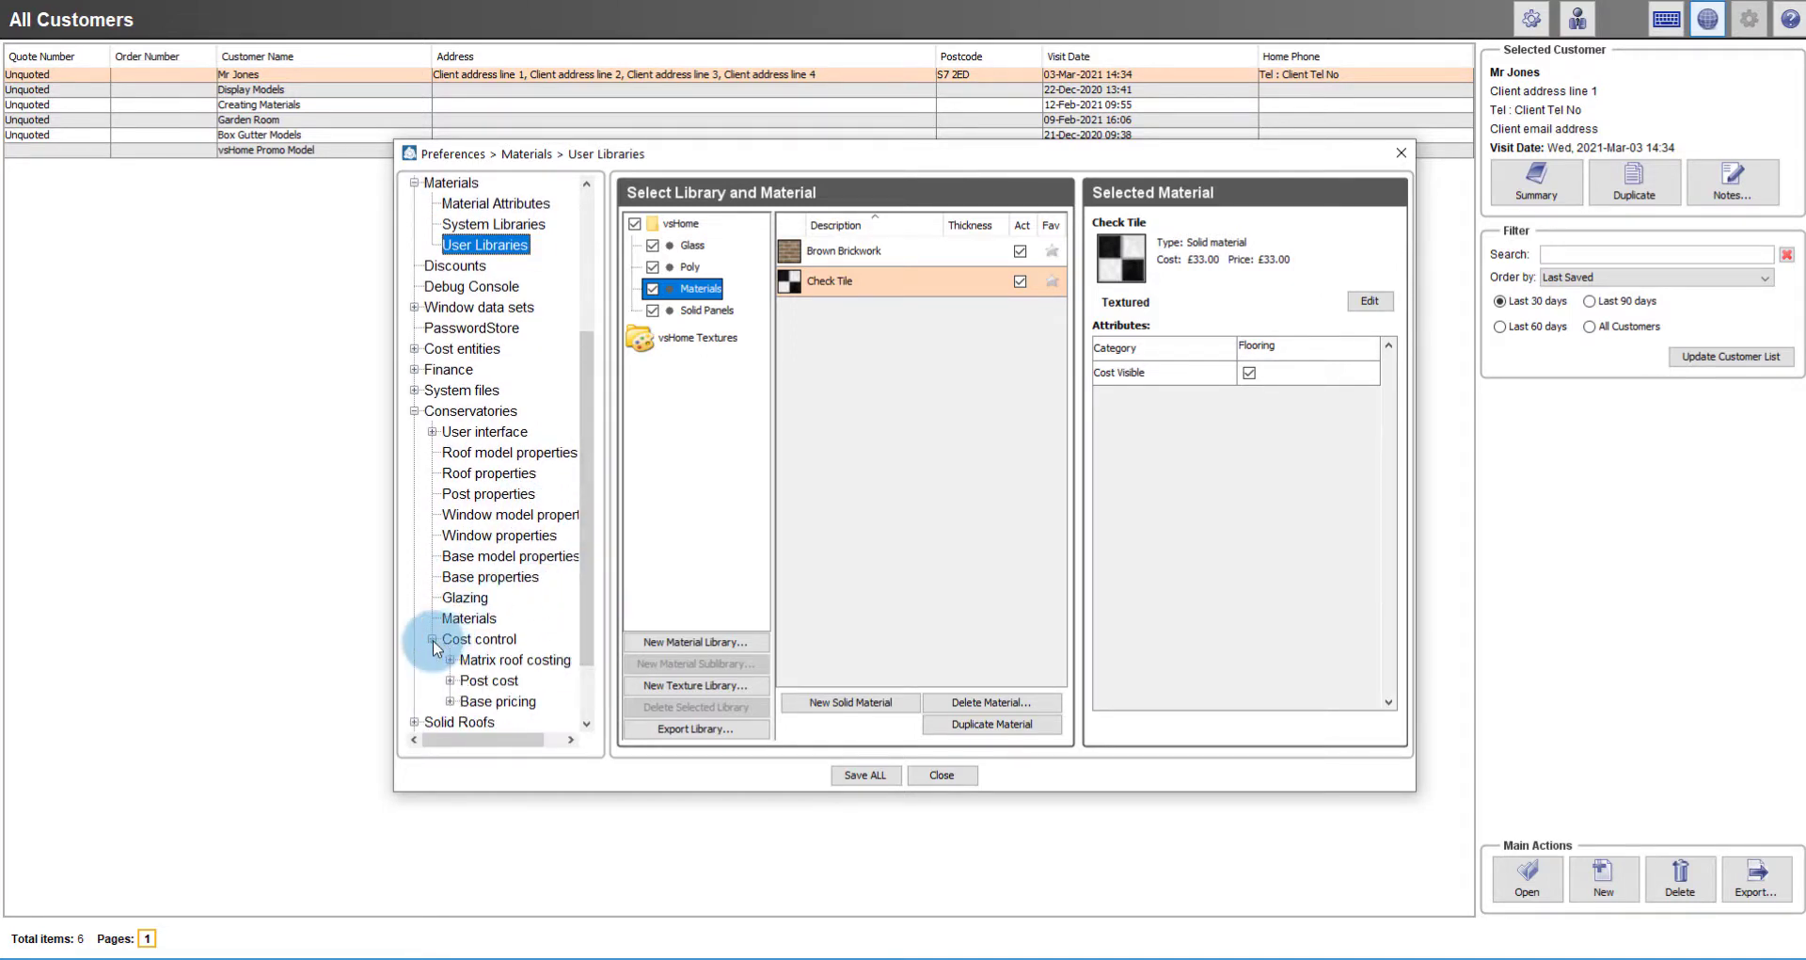
drag(589, 623, 582, 659)
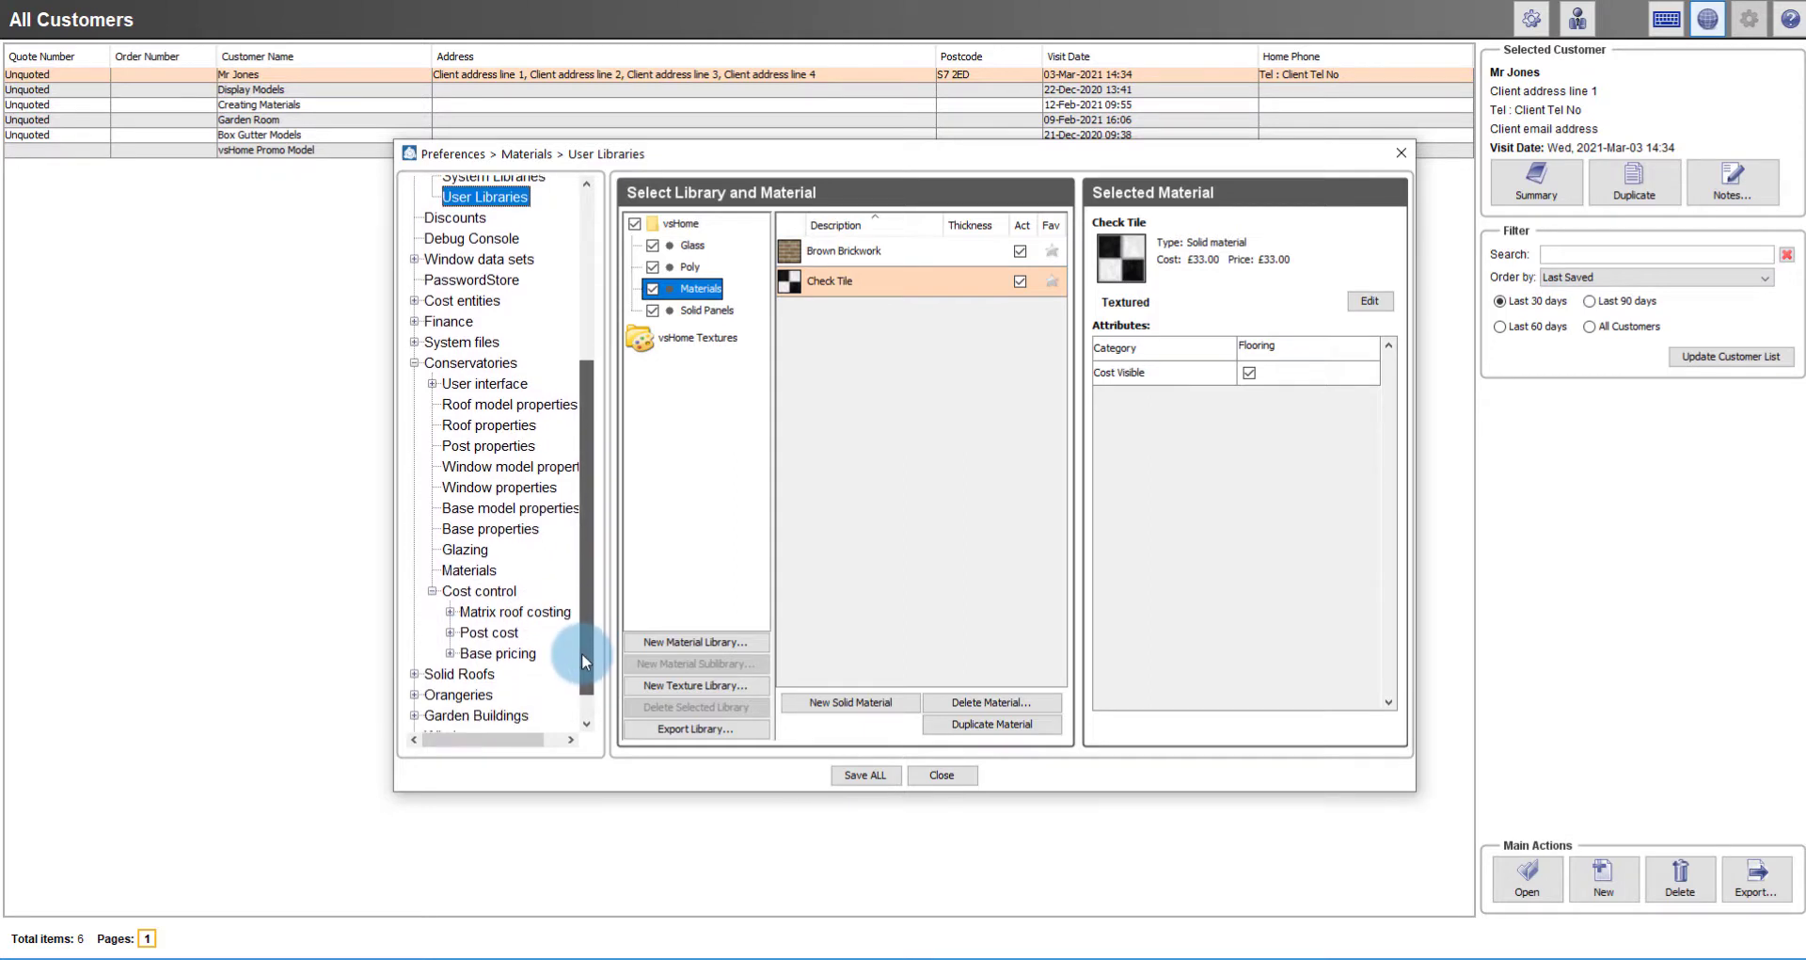
click(451, 649)
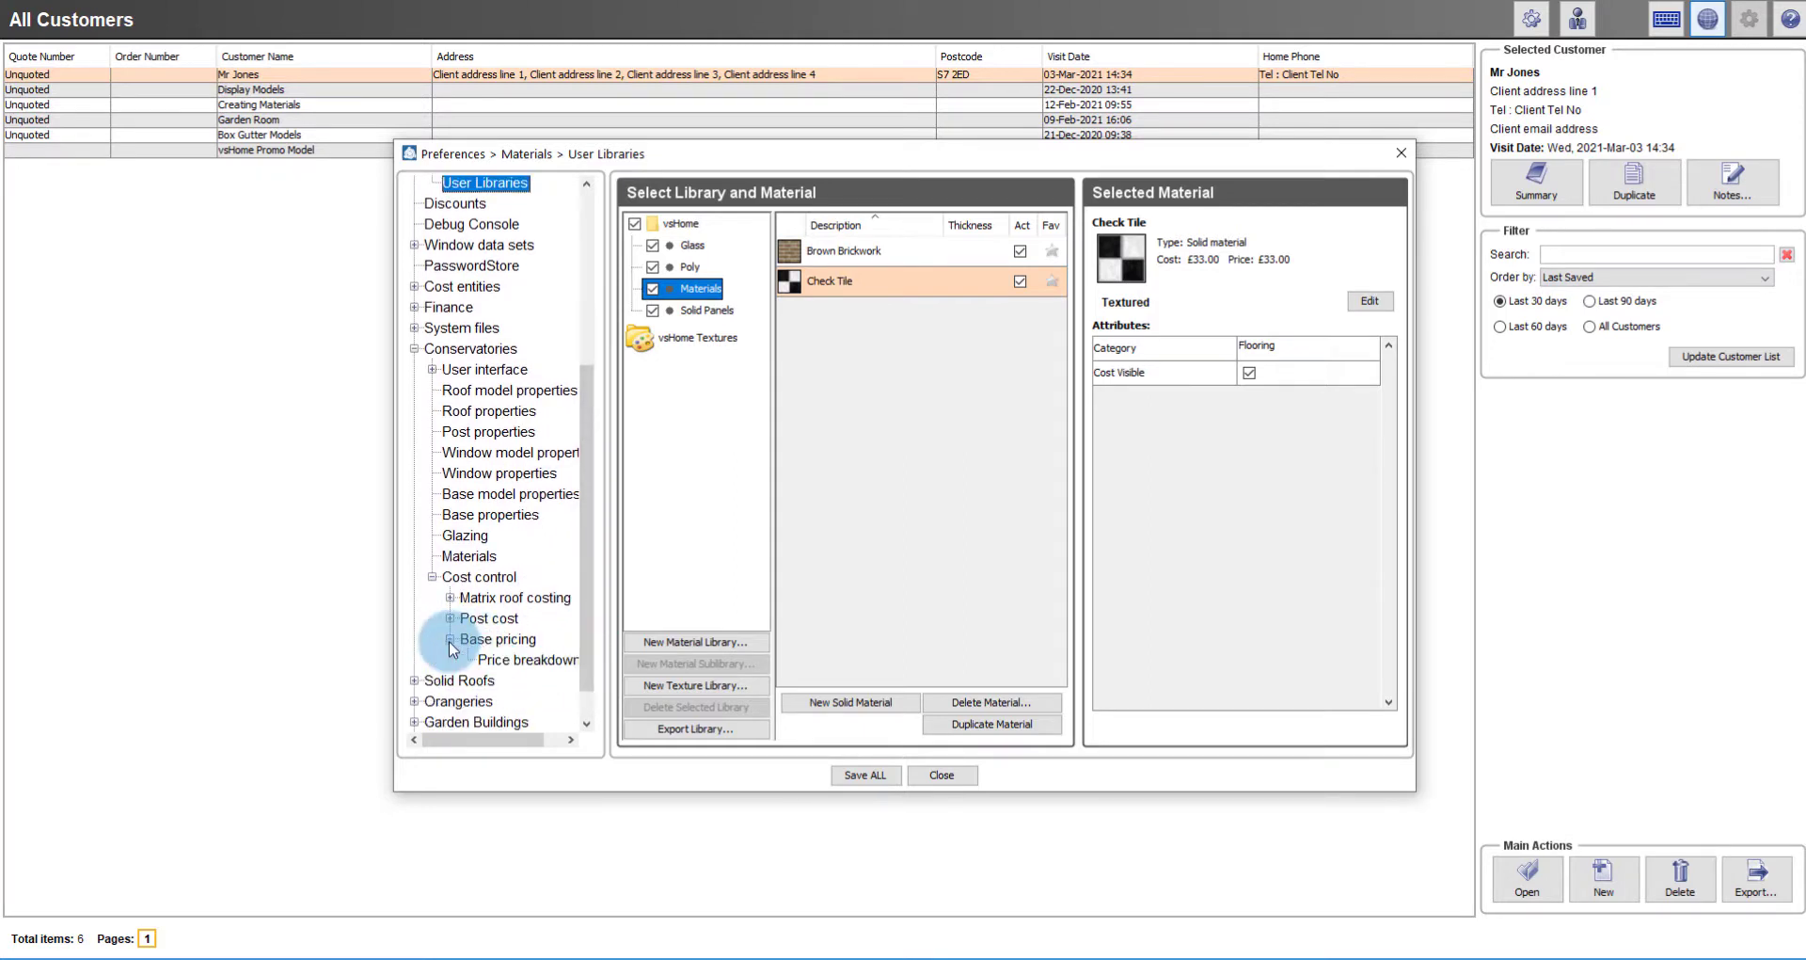
click(506, 661)
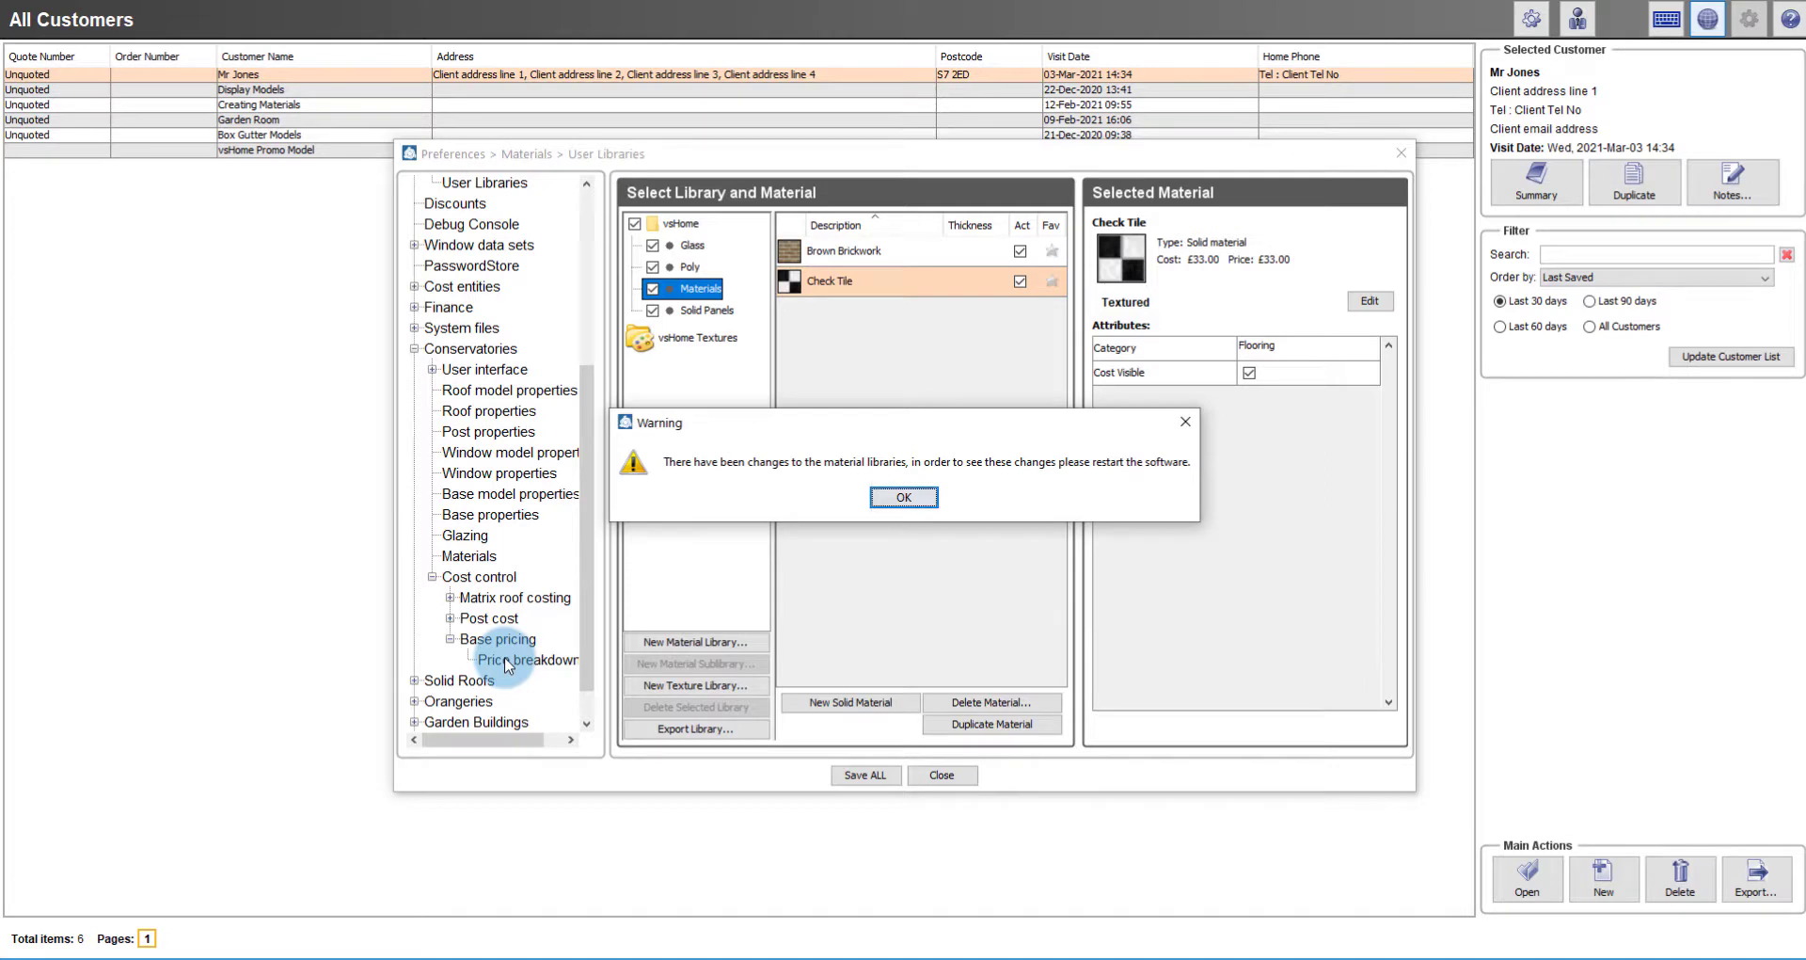
click(903, 498)
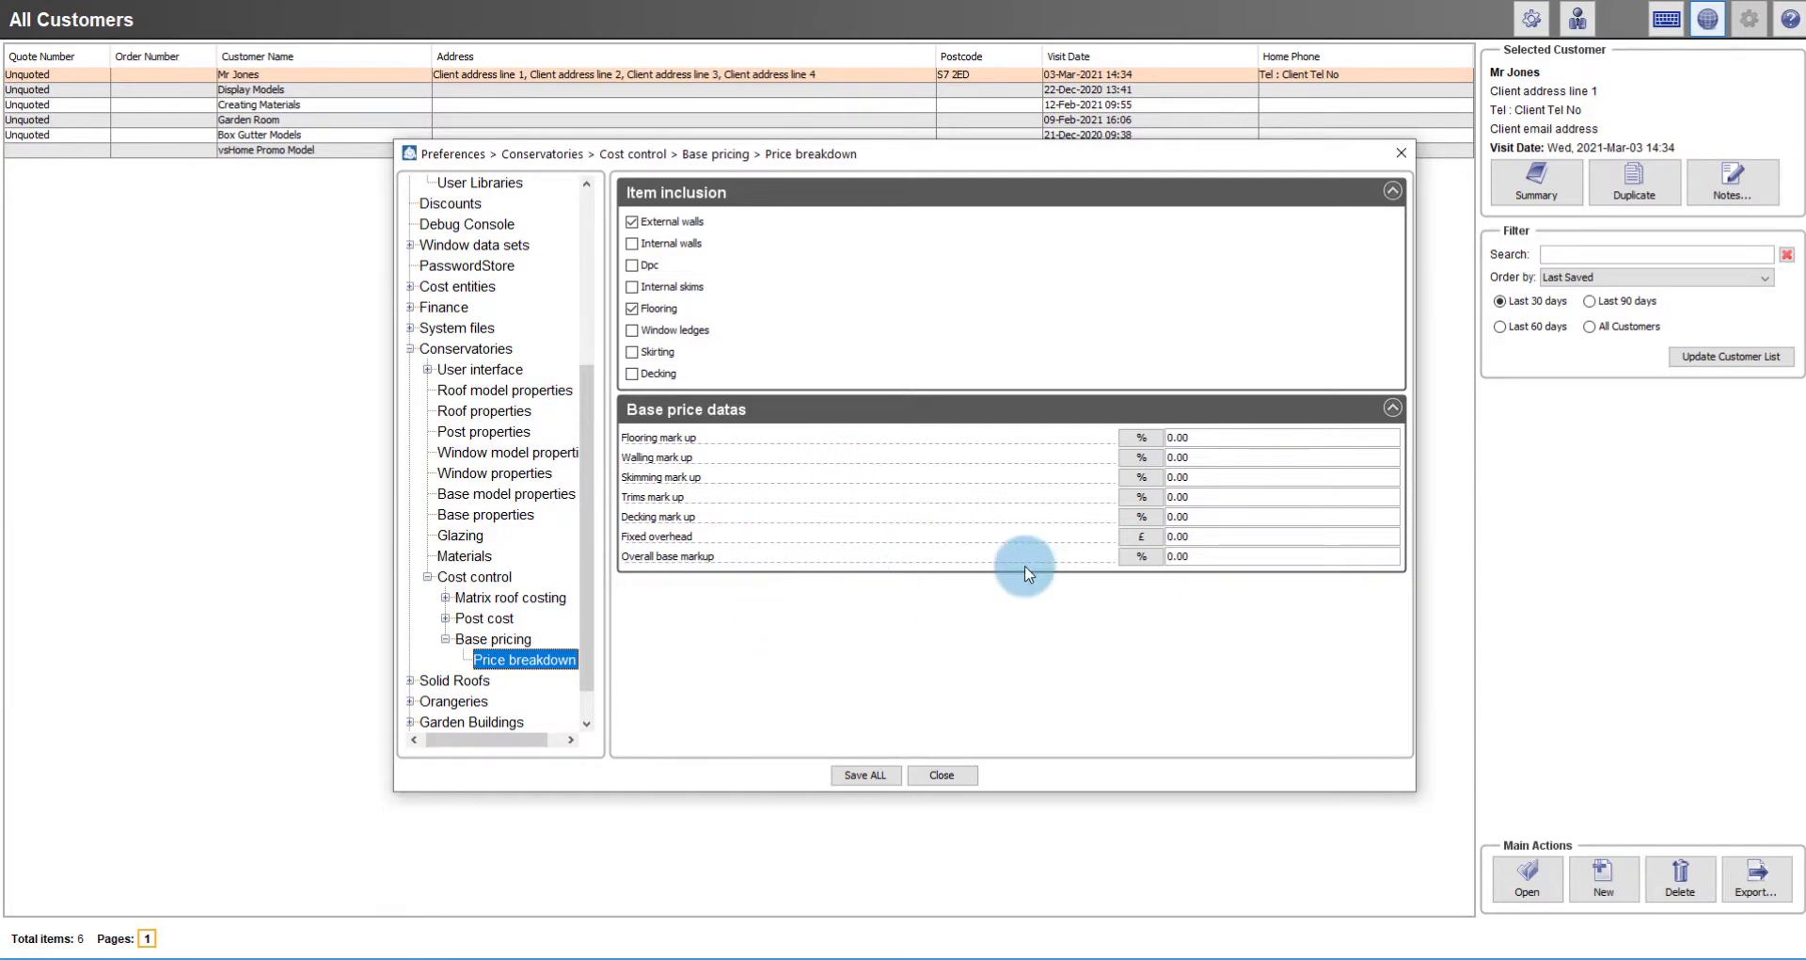
click(939, 775)
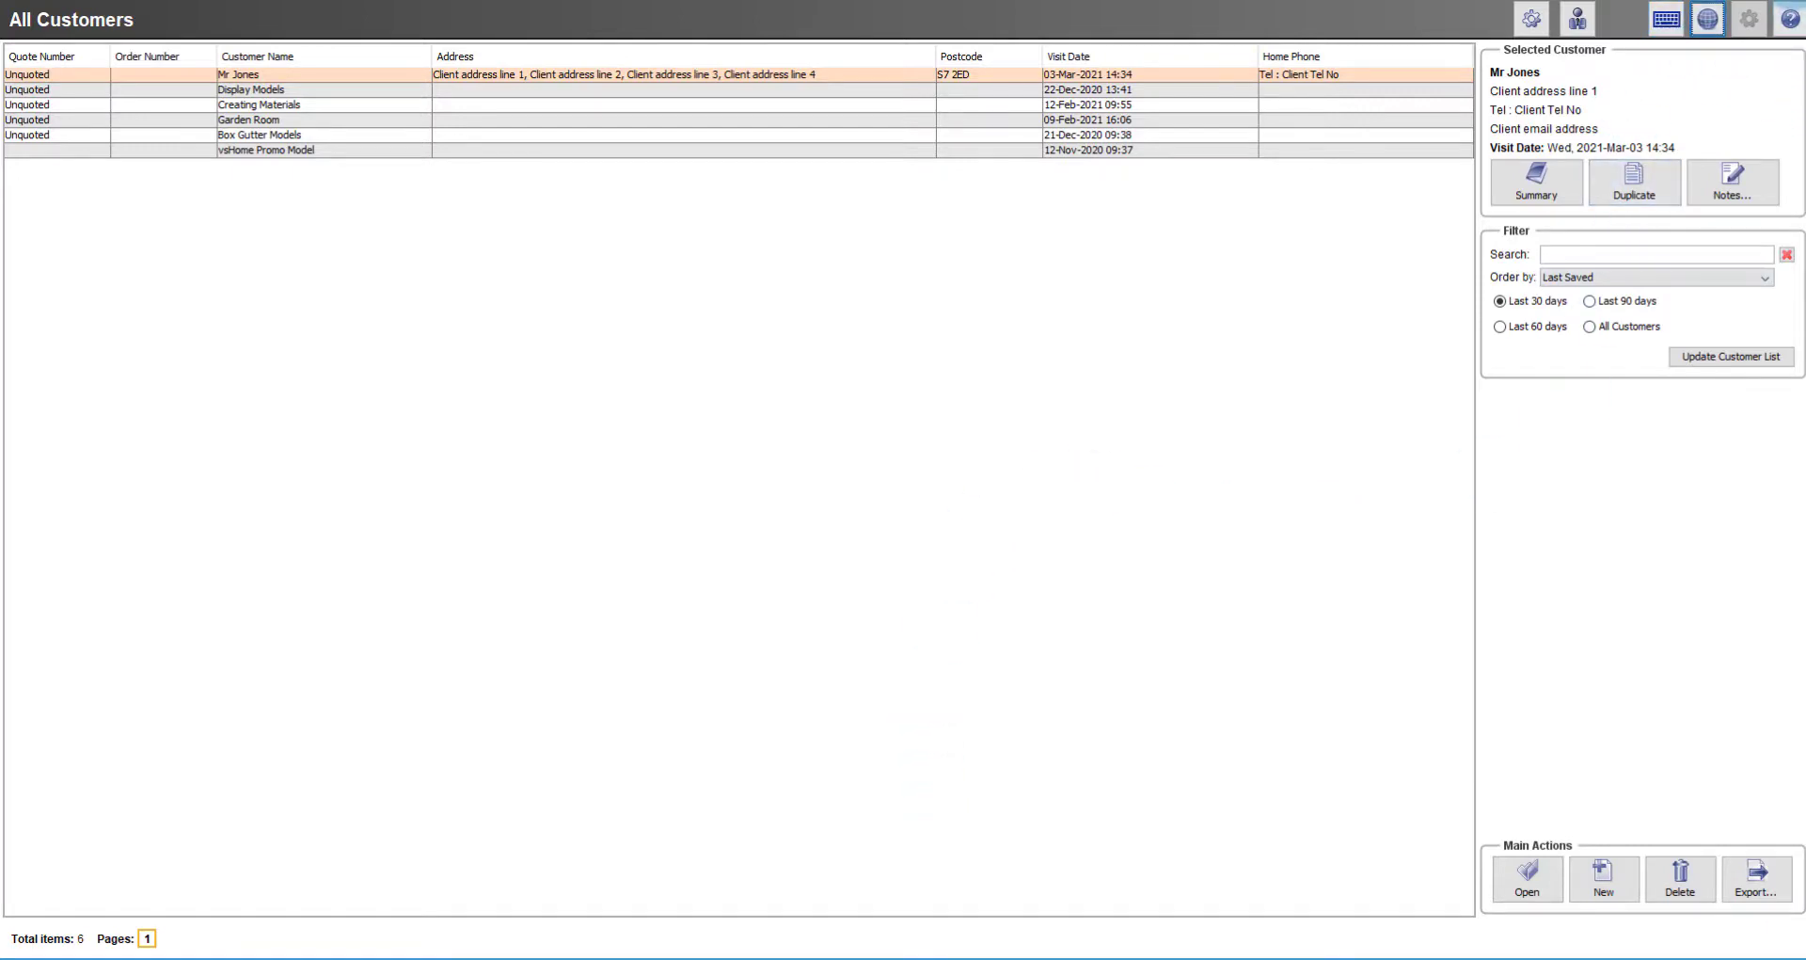
Step: Open the selected customer's record in live mode and open its conservatory model for editing
click(1708, 19)
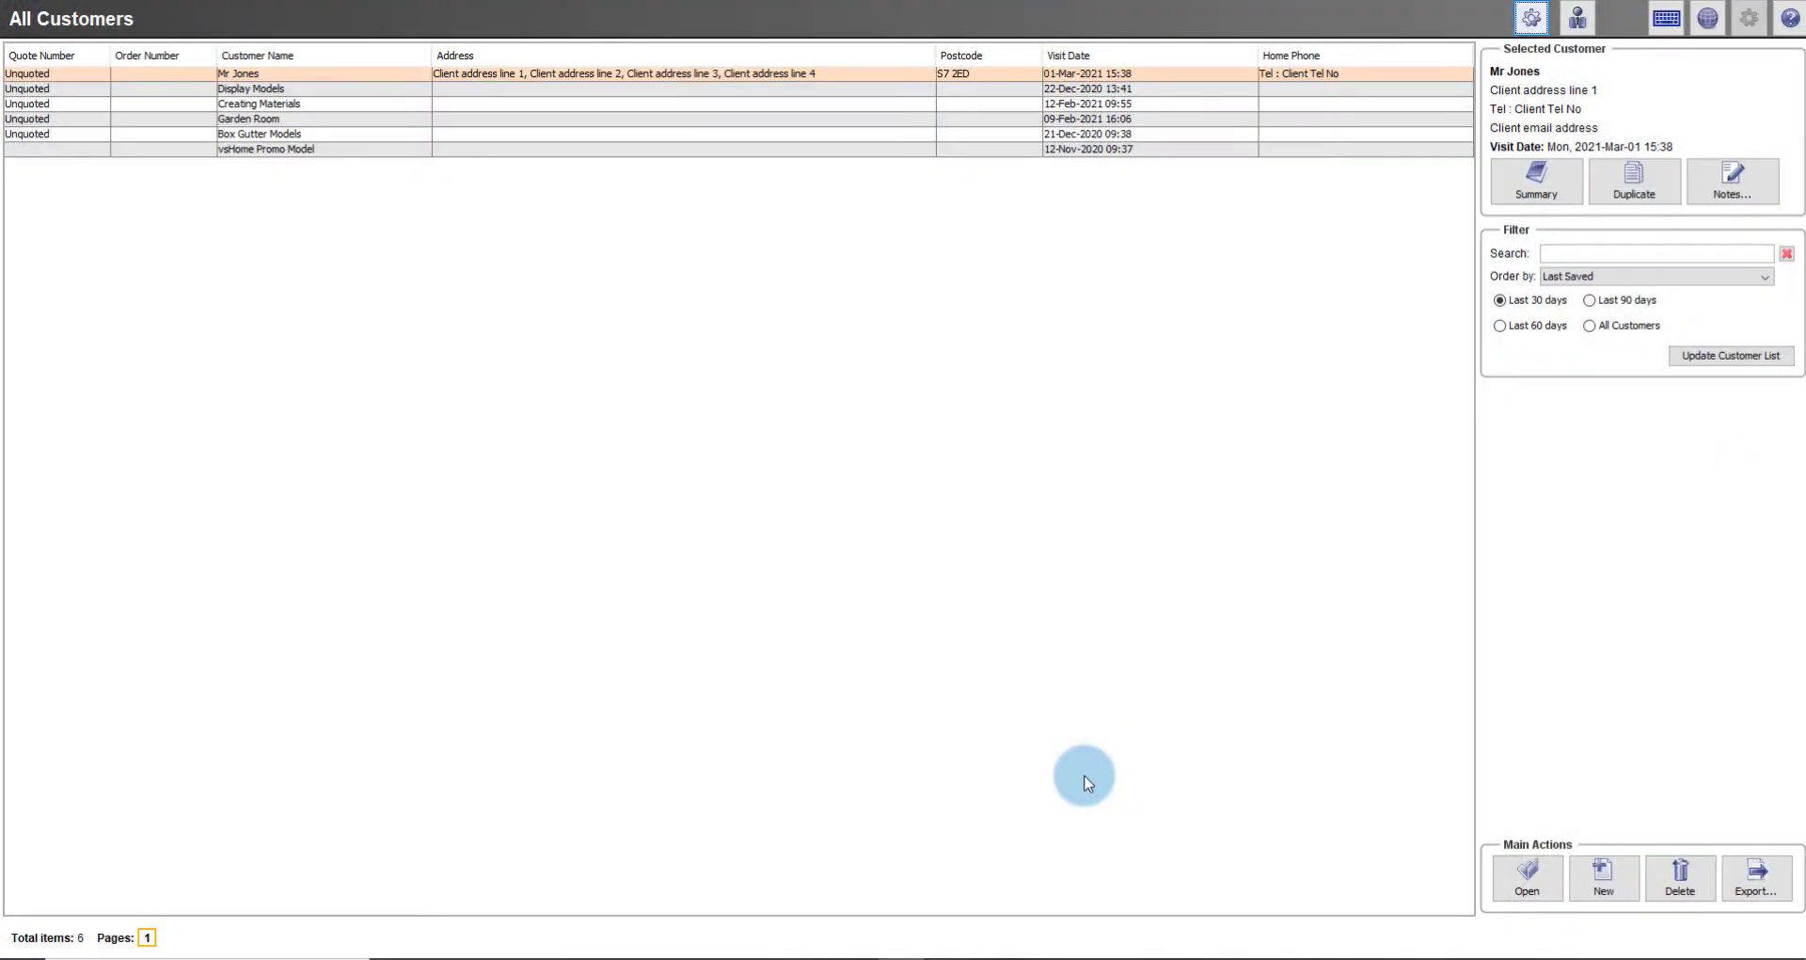
click(1534, 889)
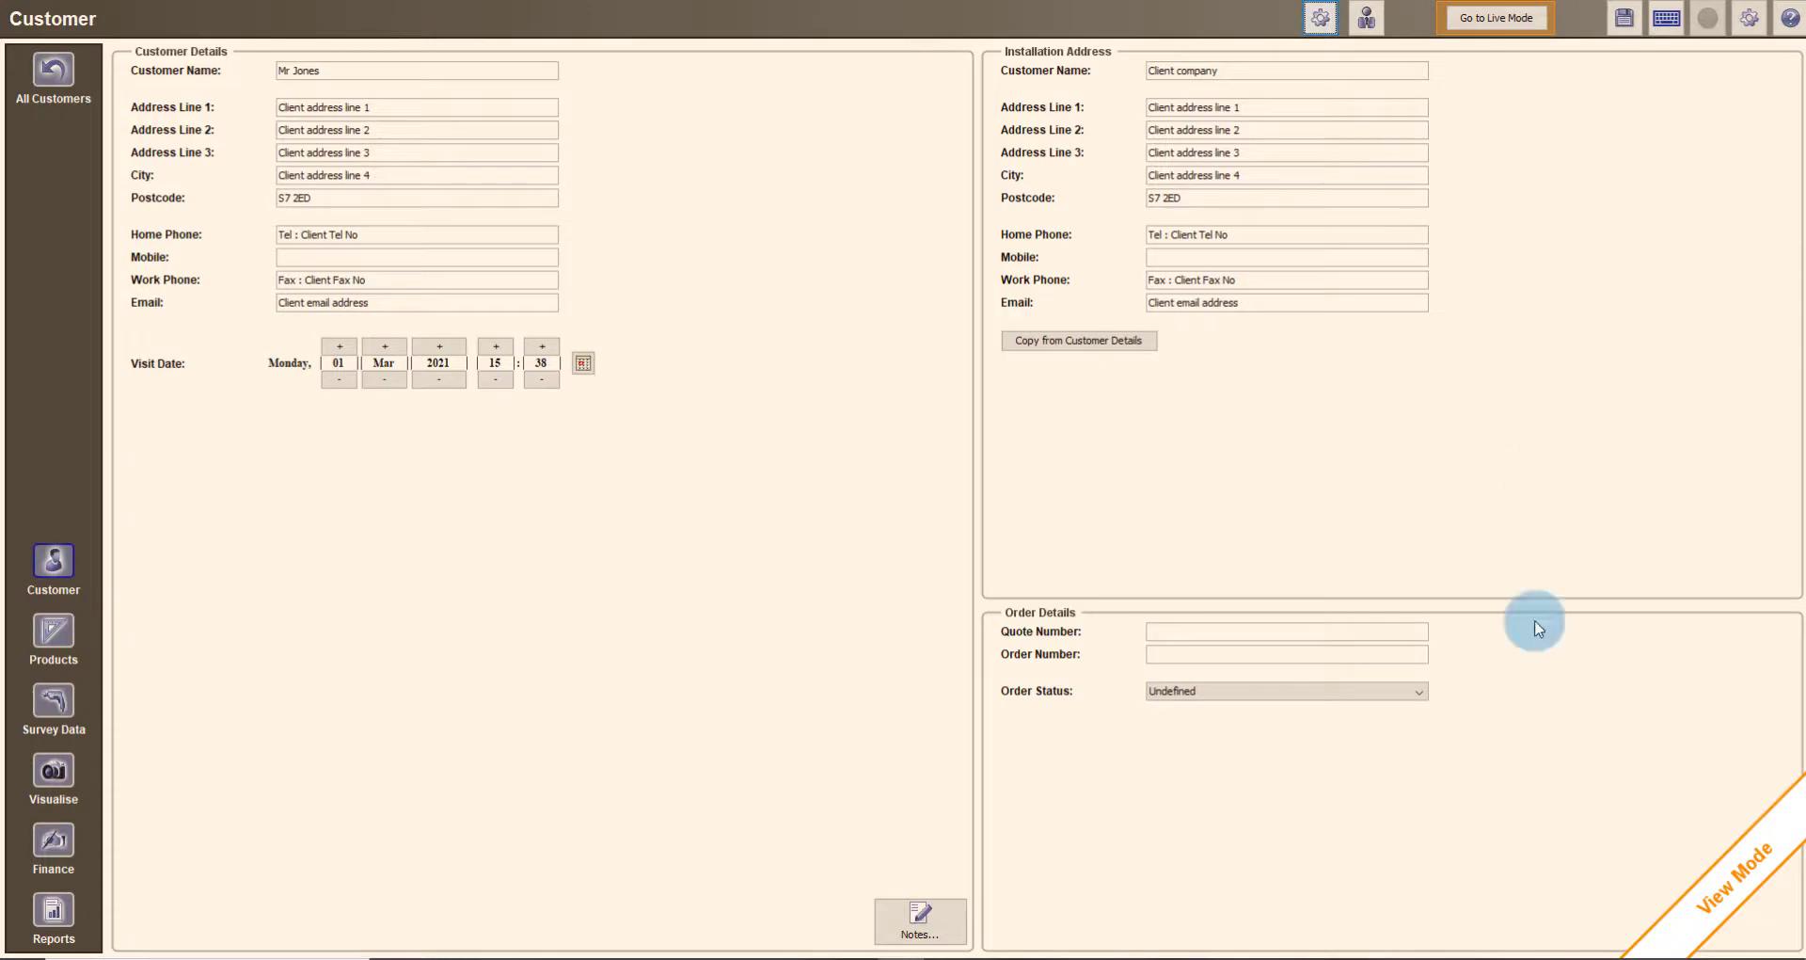
click(1530, 31)
click(845, 570)
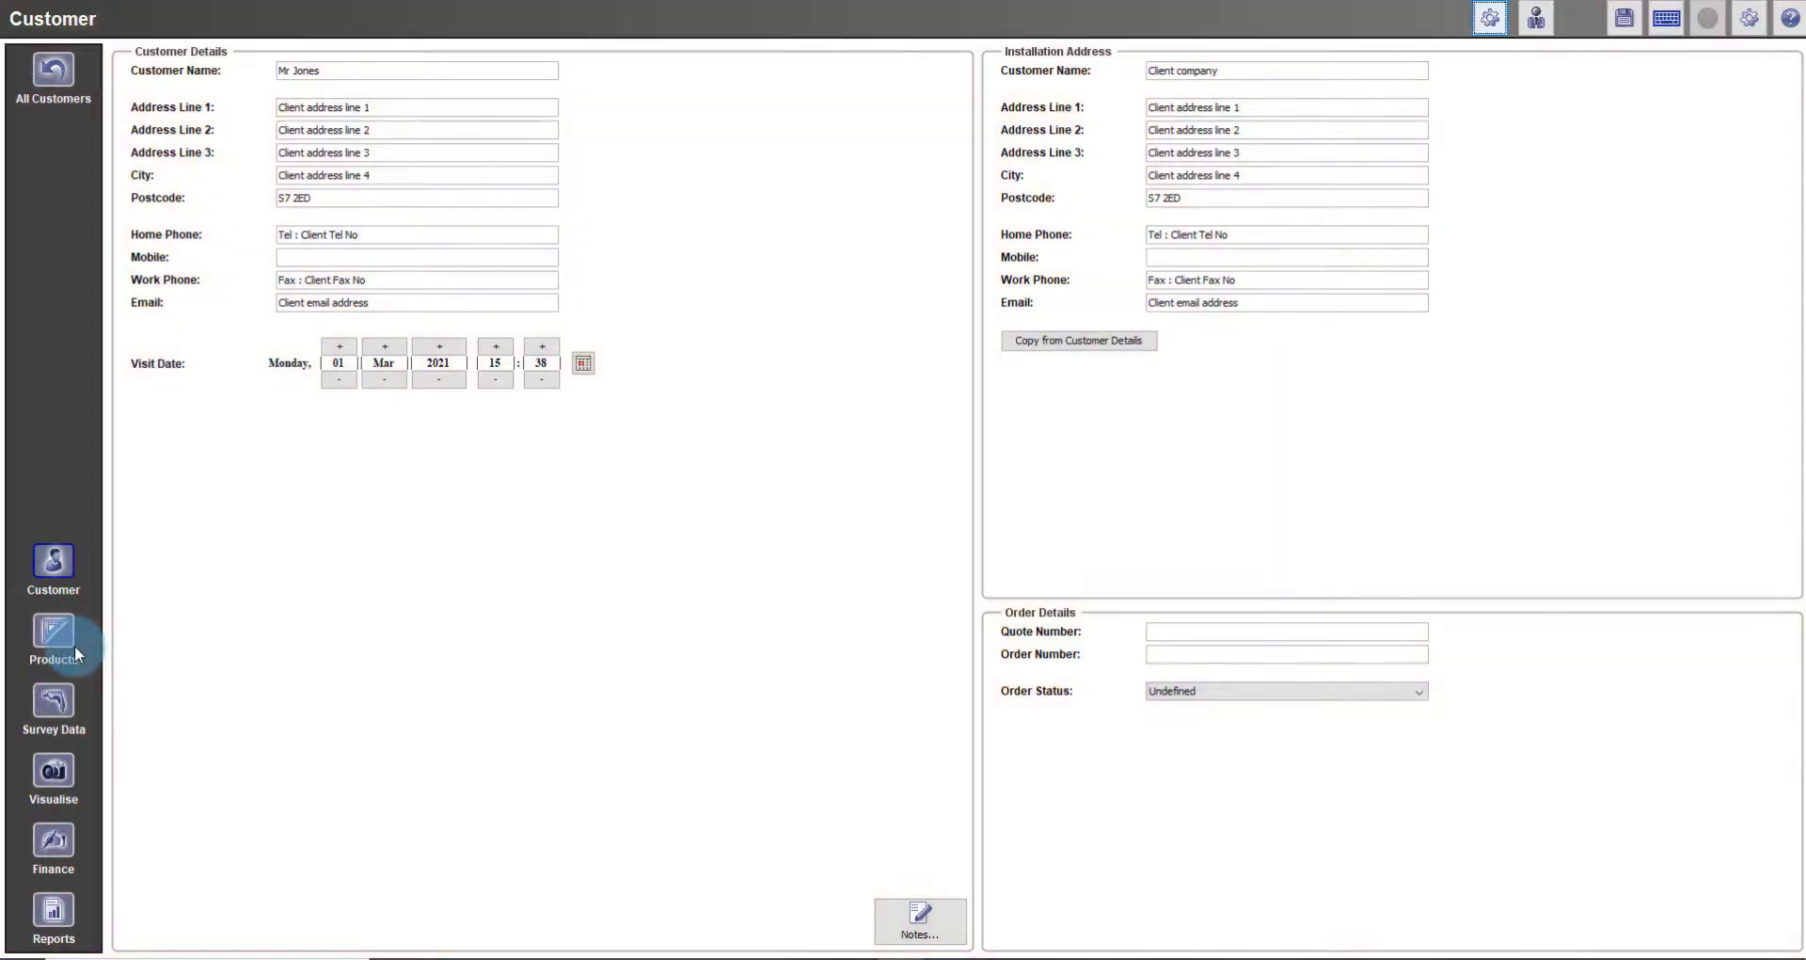
click(75, 645)
click(124, 196)
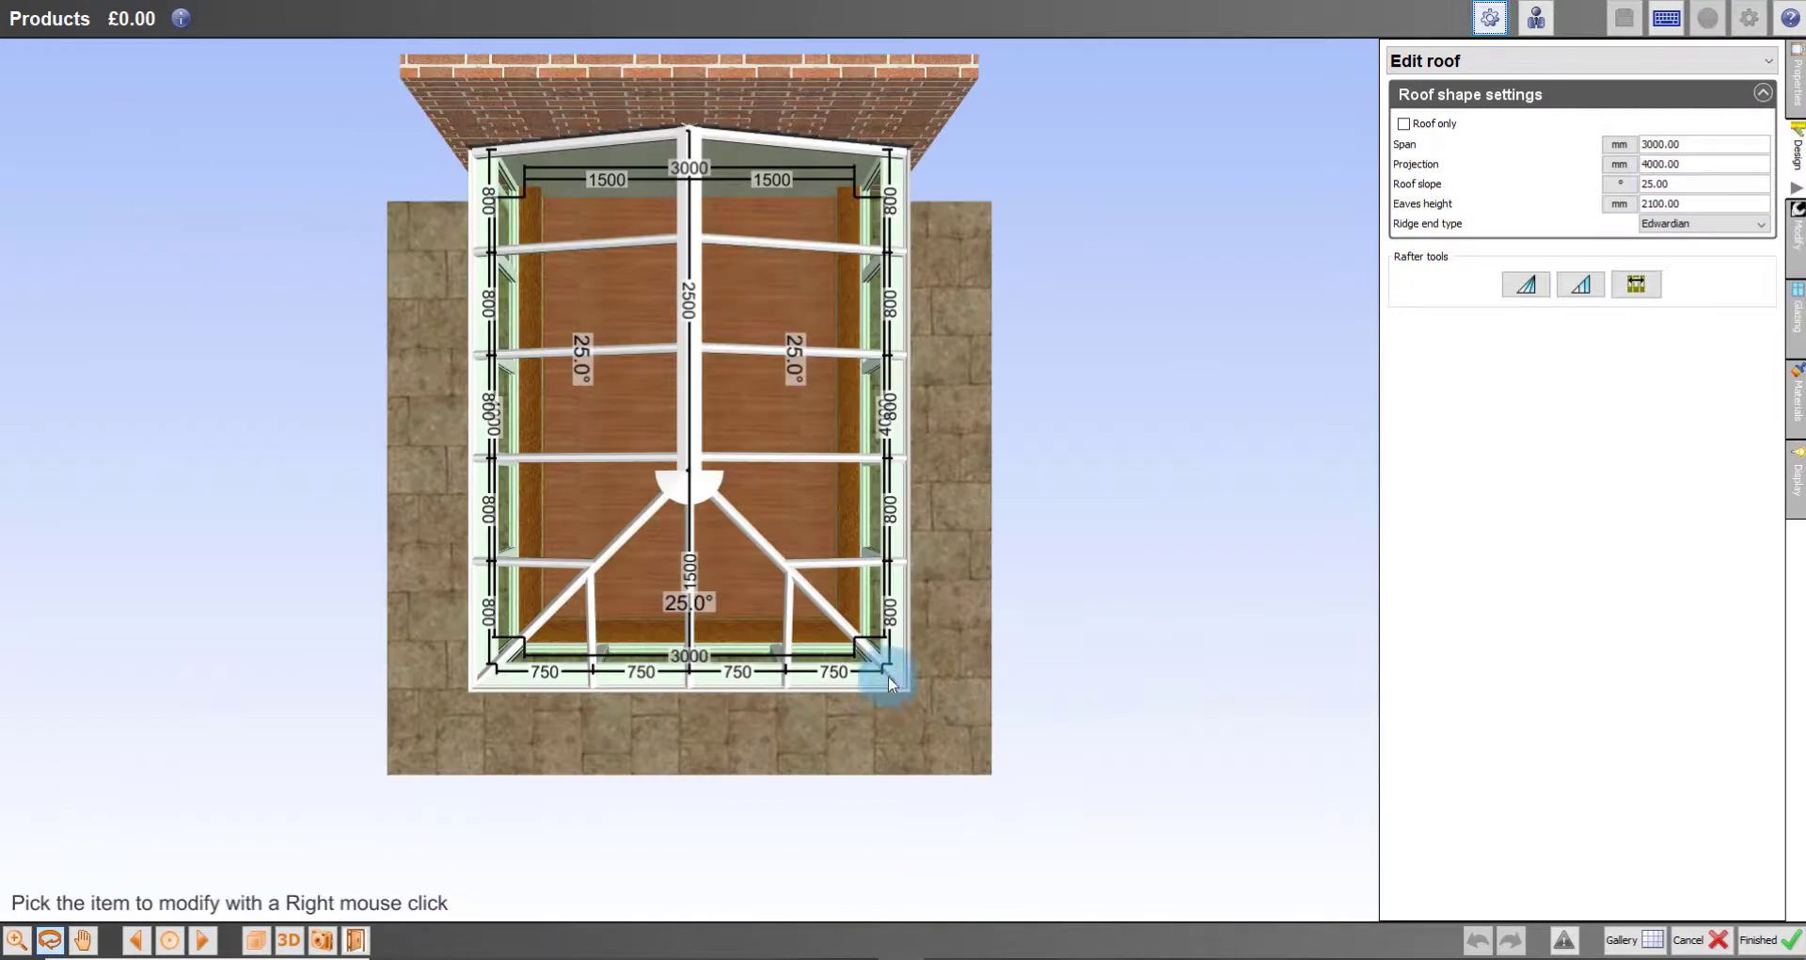
Step: Apply the Brown Brickwork [VSH] texture to the conservatory's external wall
drag(889, 675, 920, 553)
middle_drag(920, 553, 974, 517)
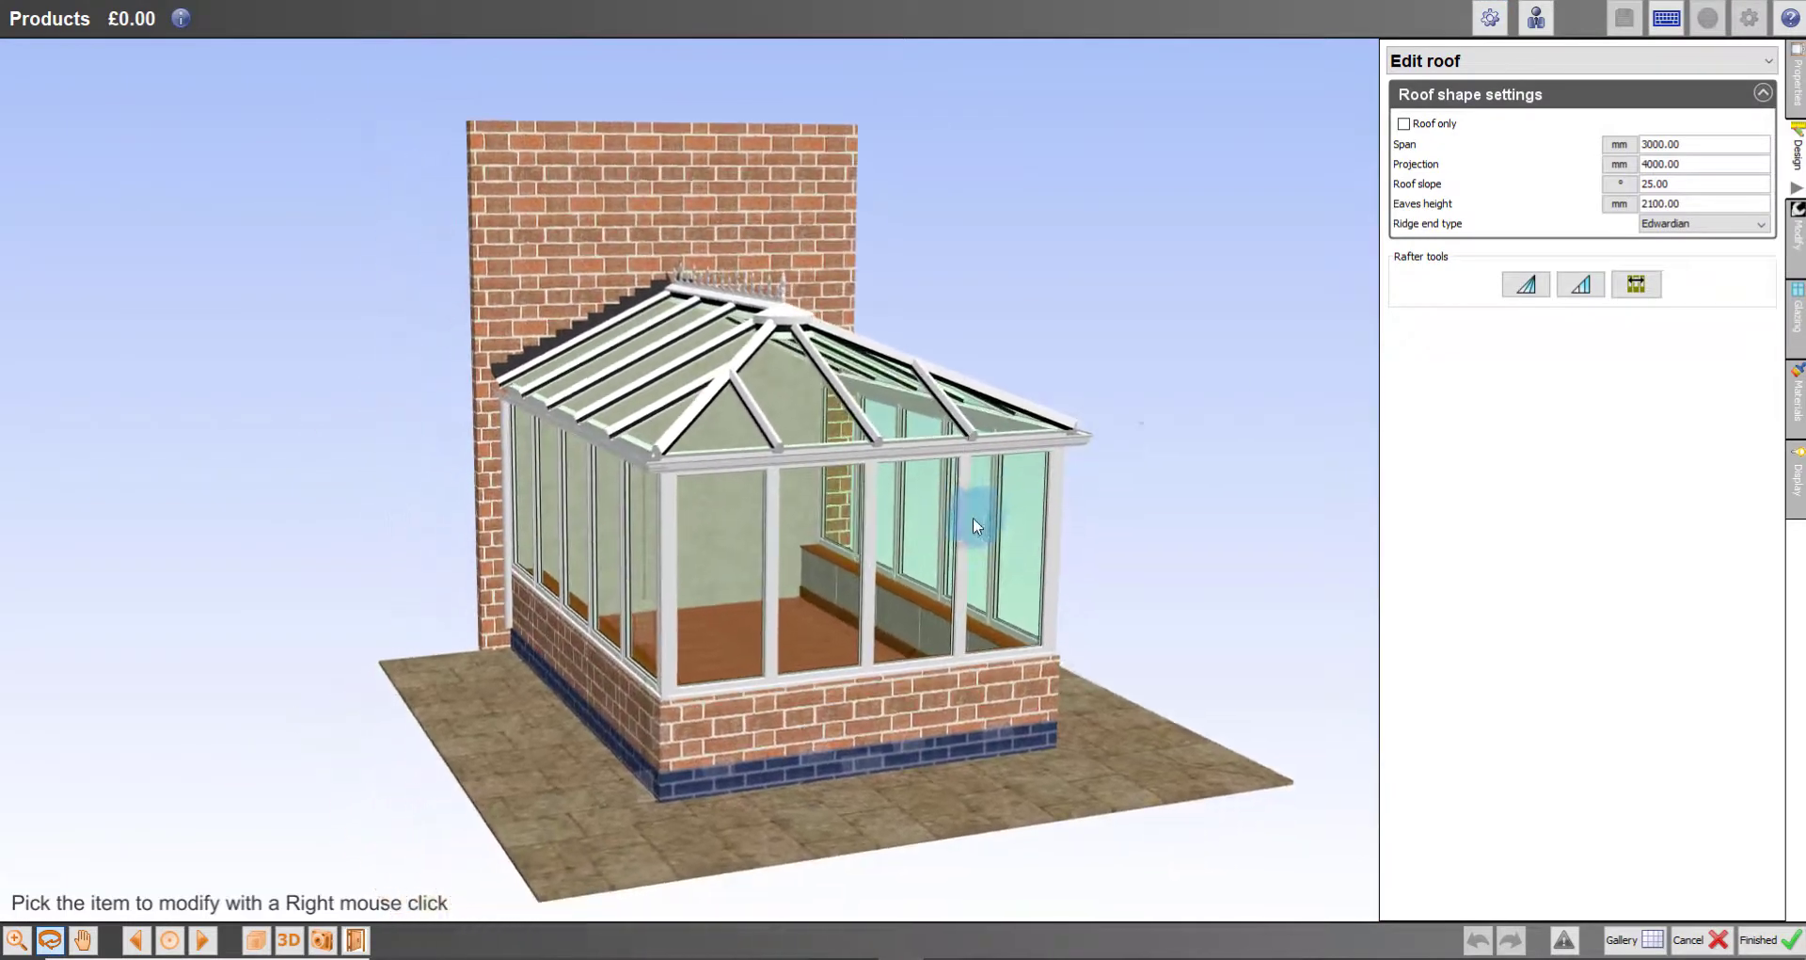
click(1793, 400)
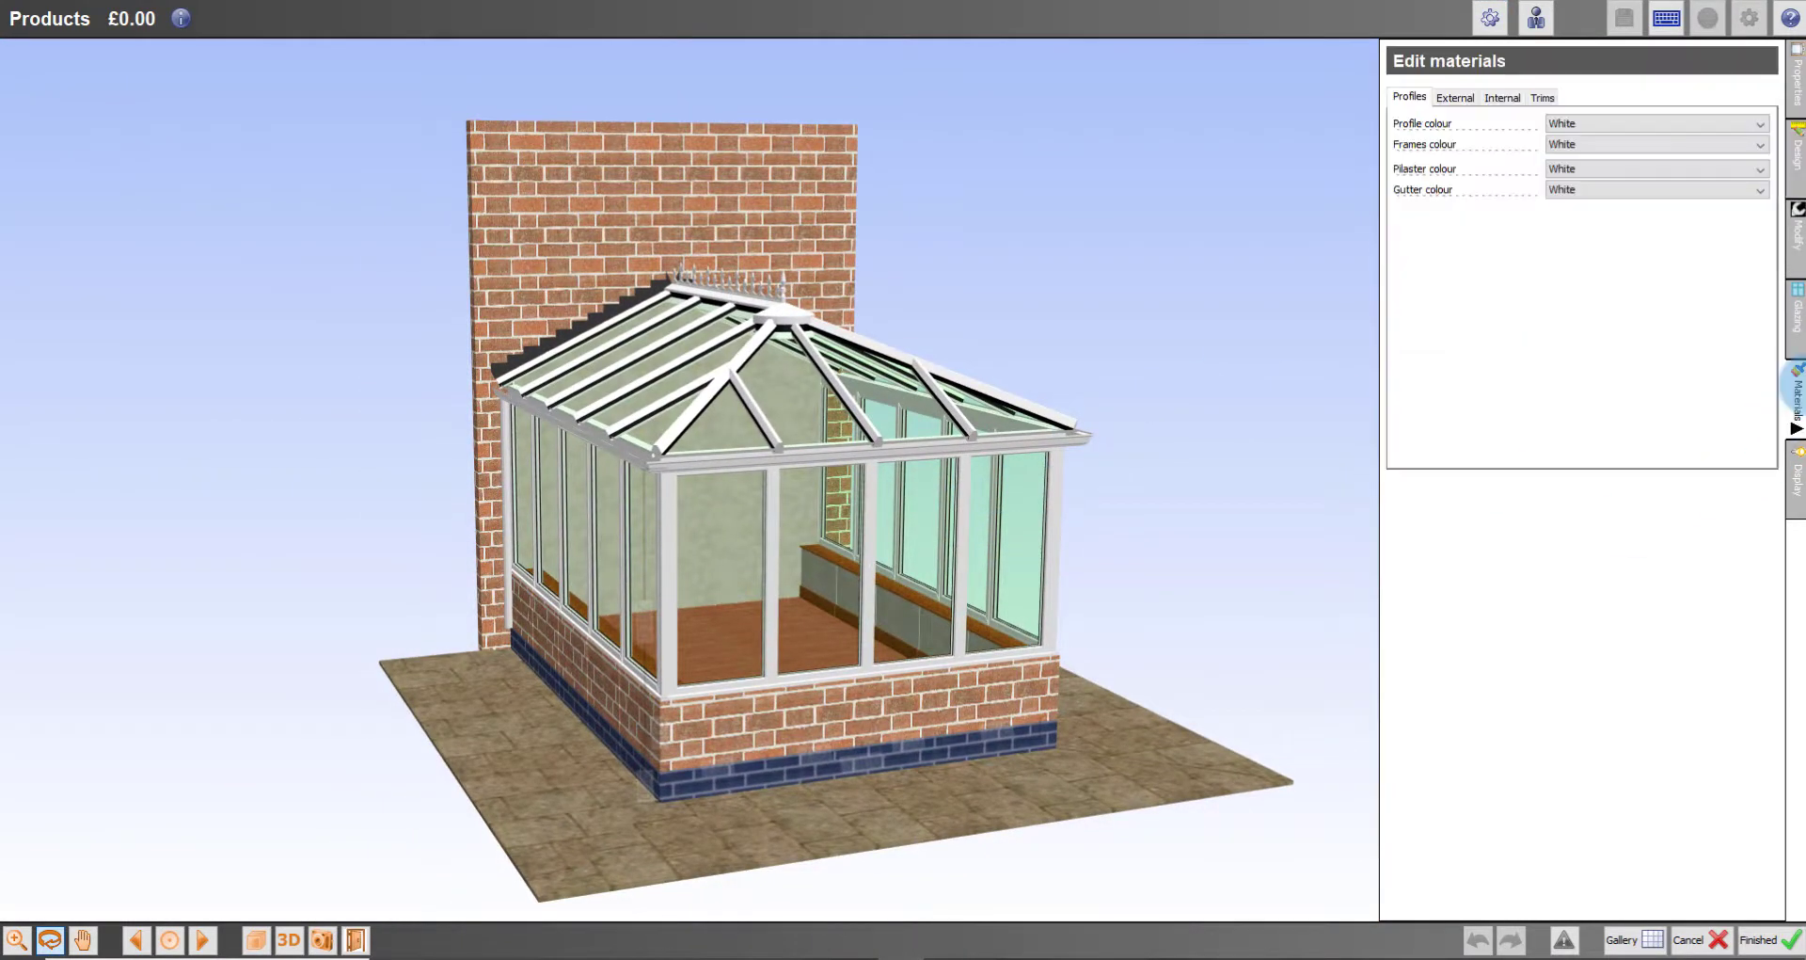
click(1456, 100)
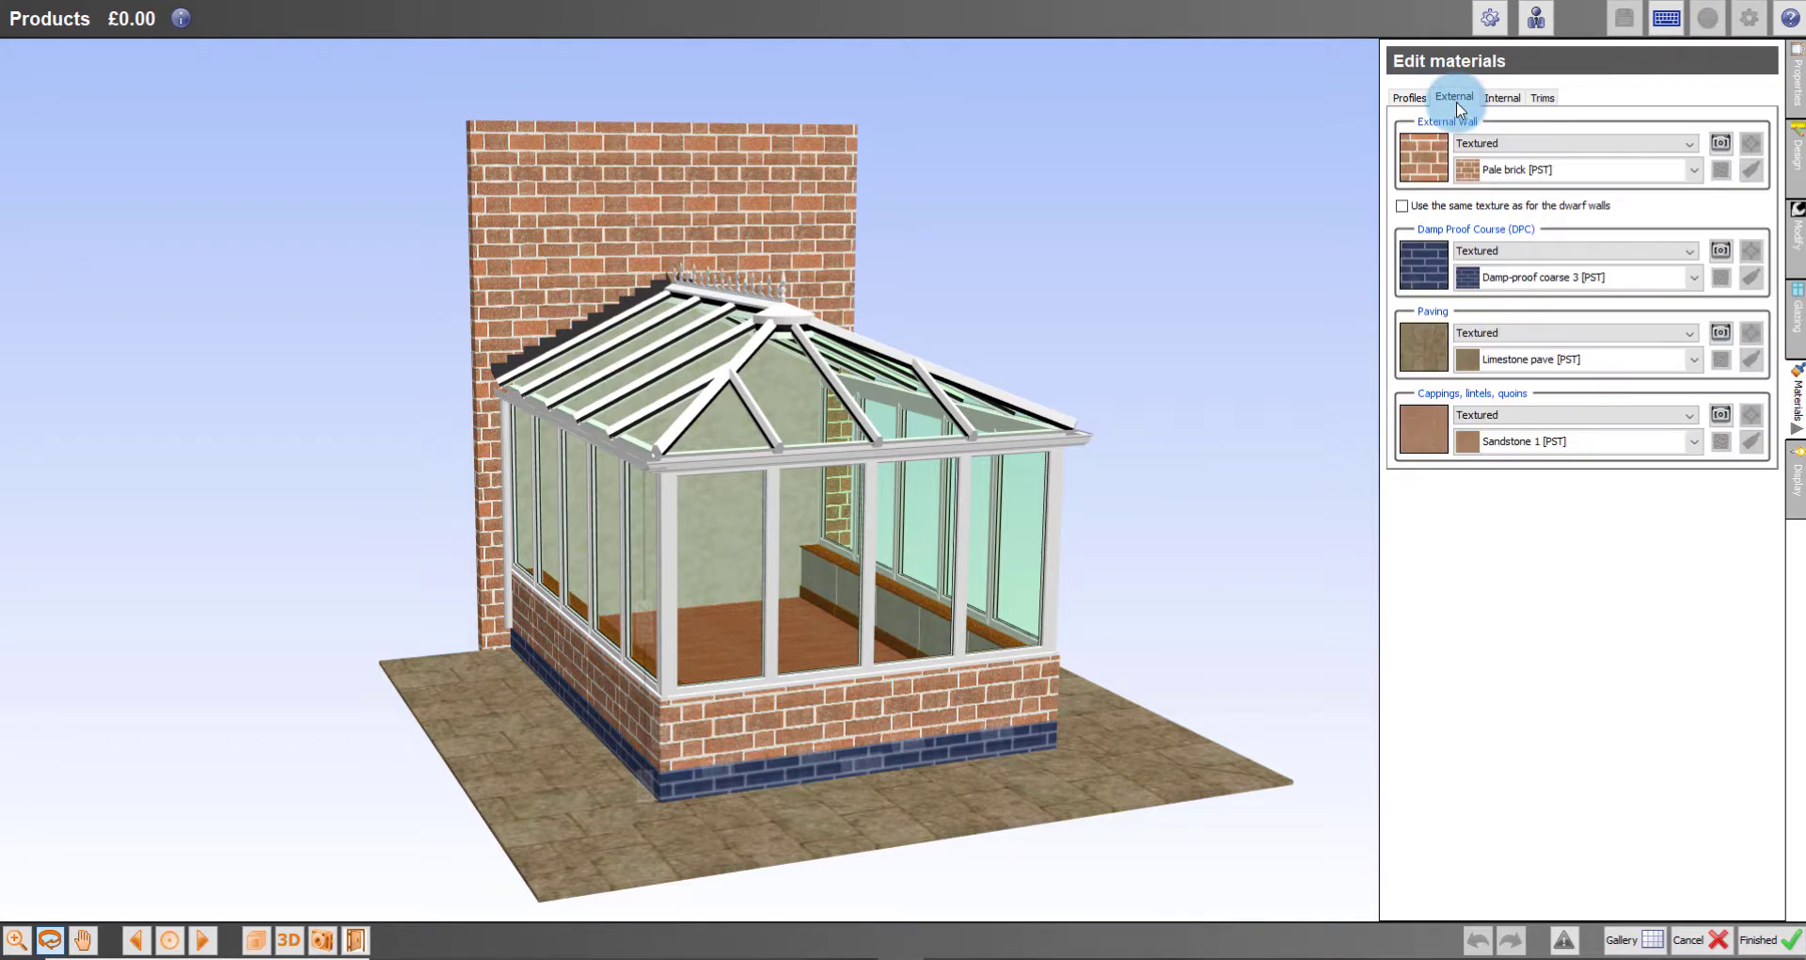
click(1697, 173)
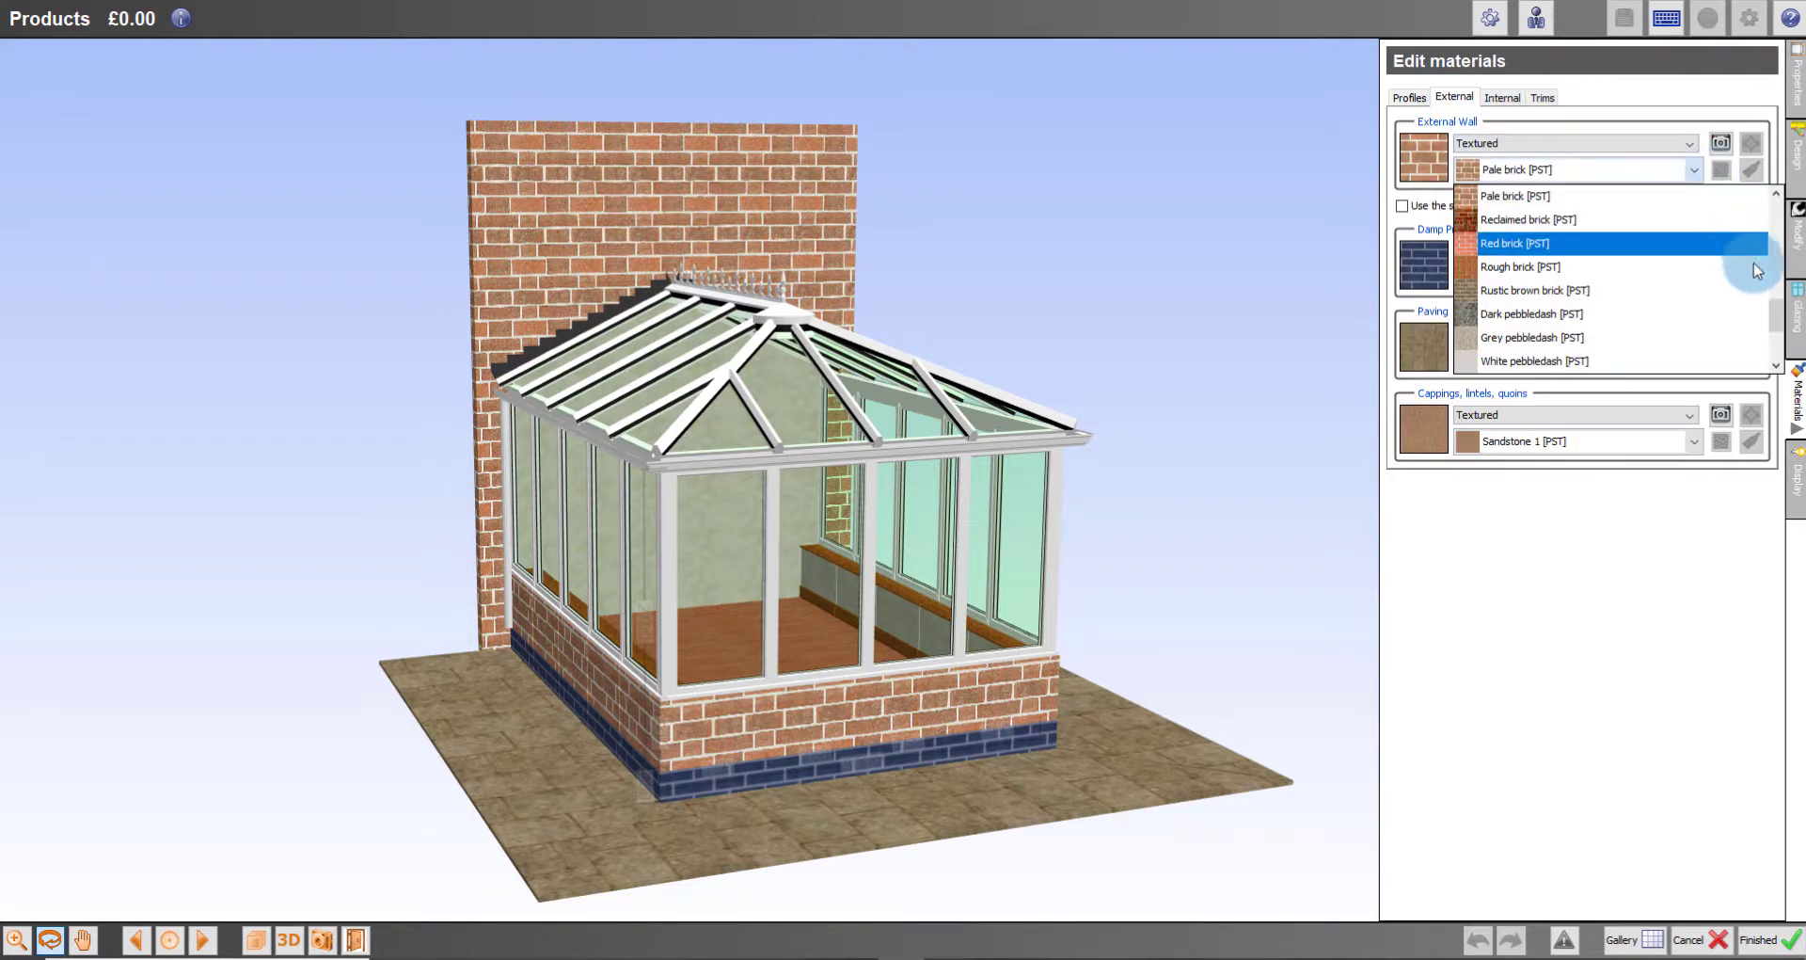
scroll(1779, 367, down, 2)
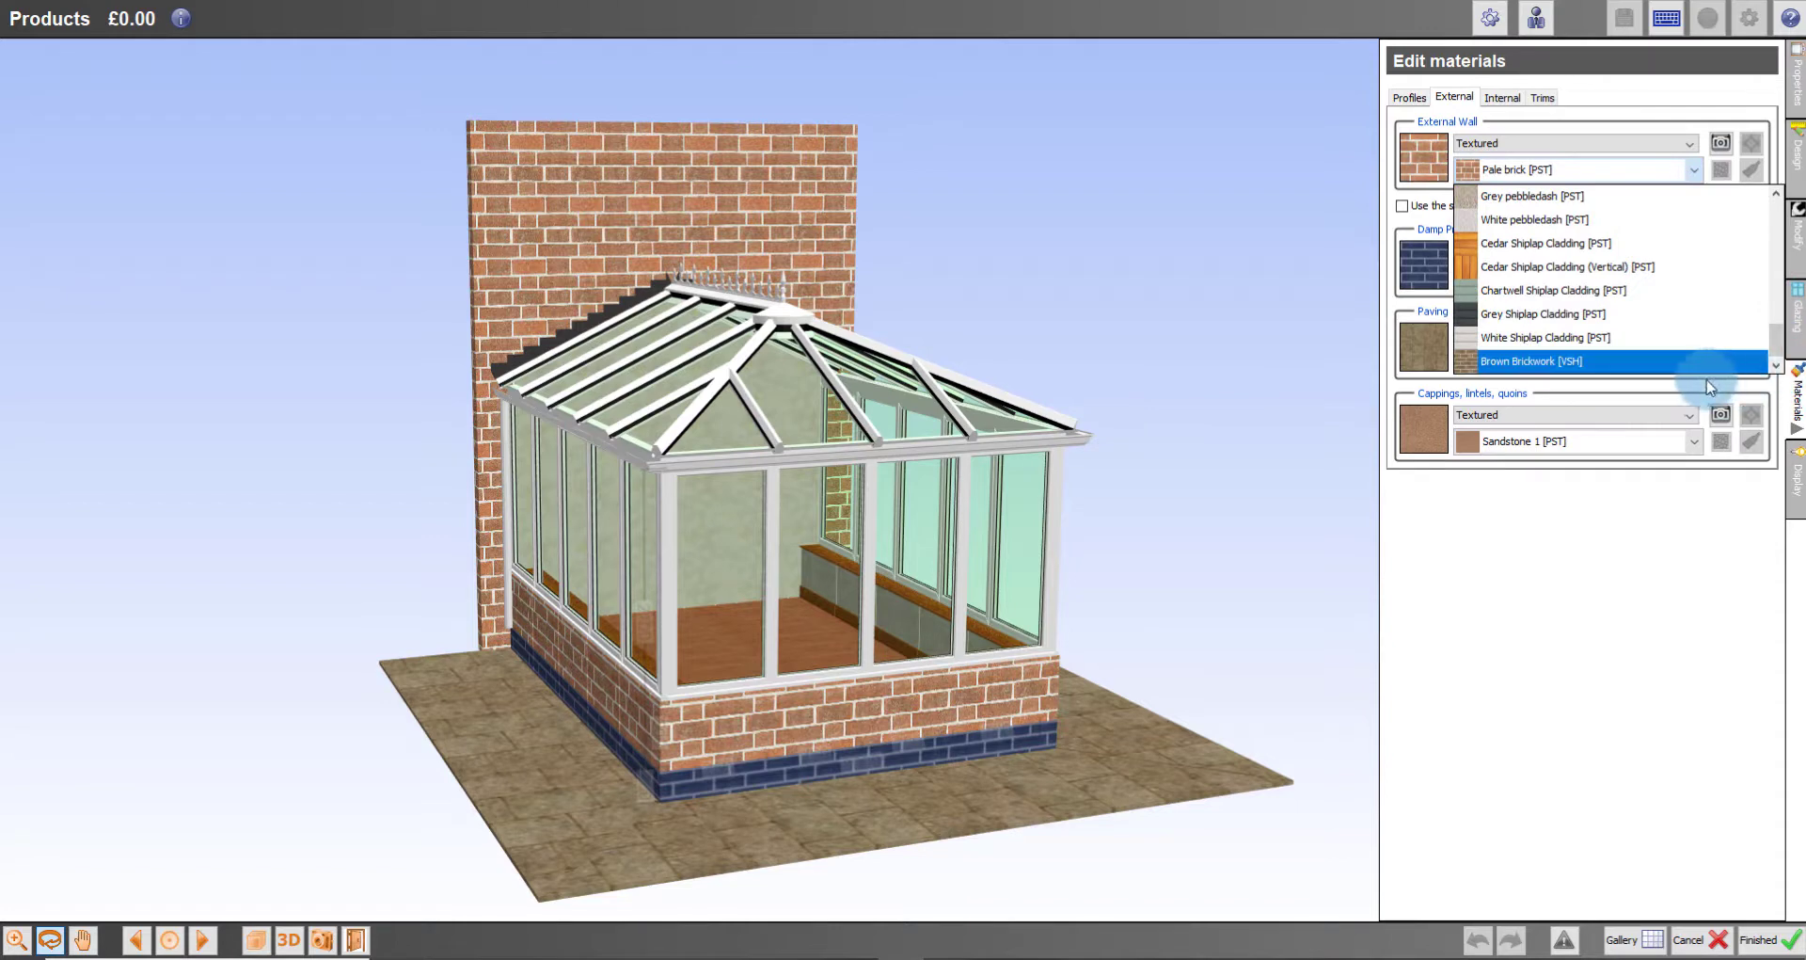
click(1580, 361)
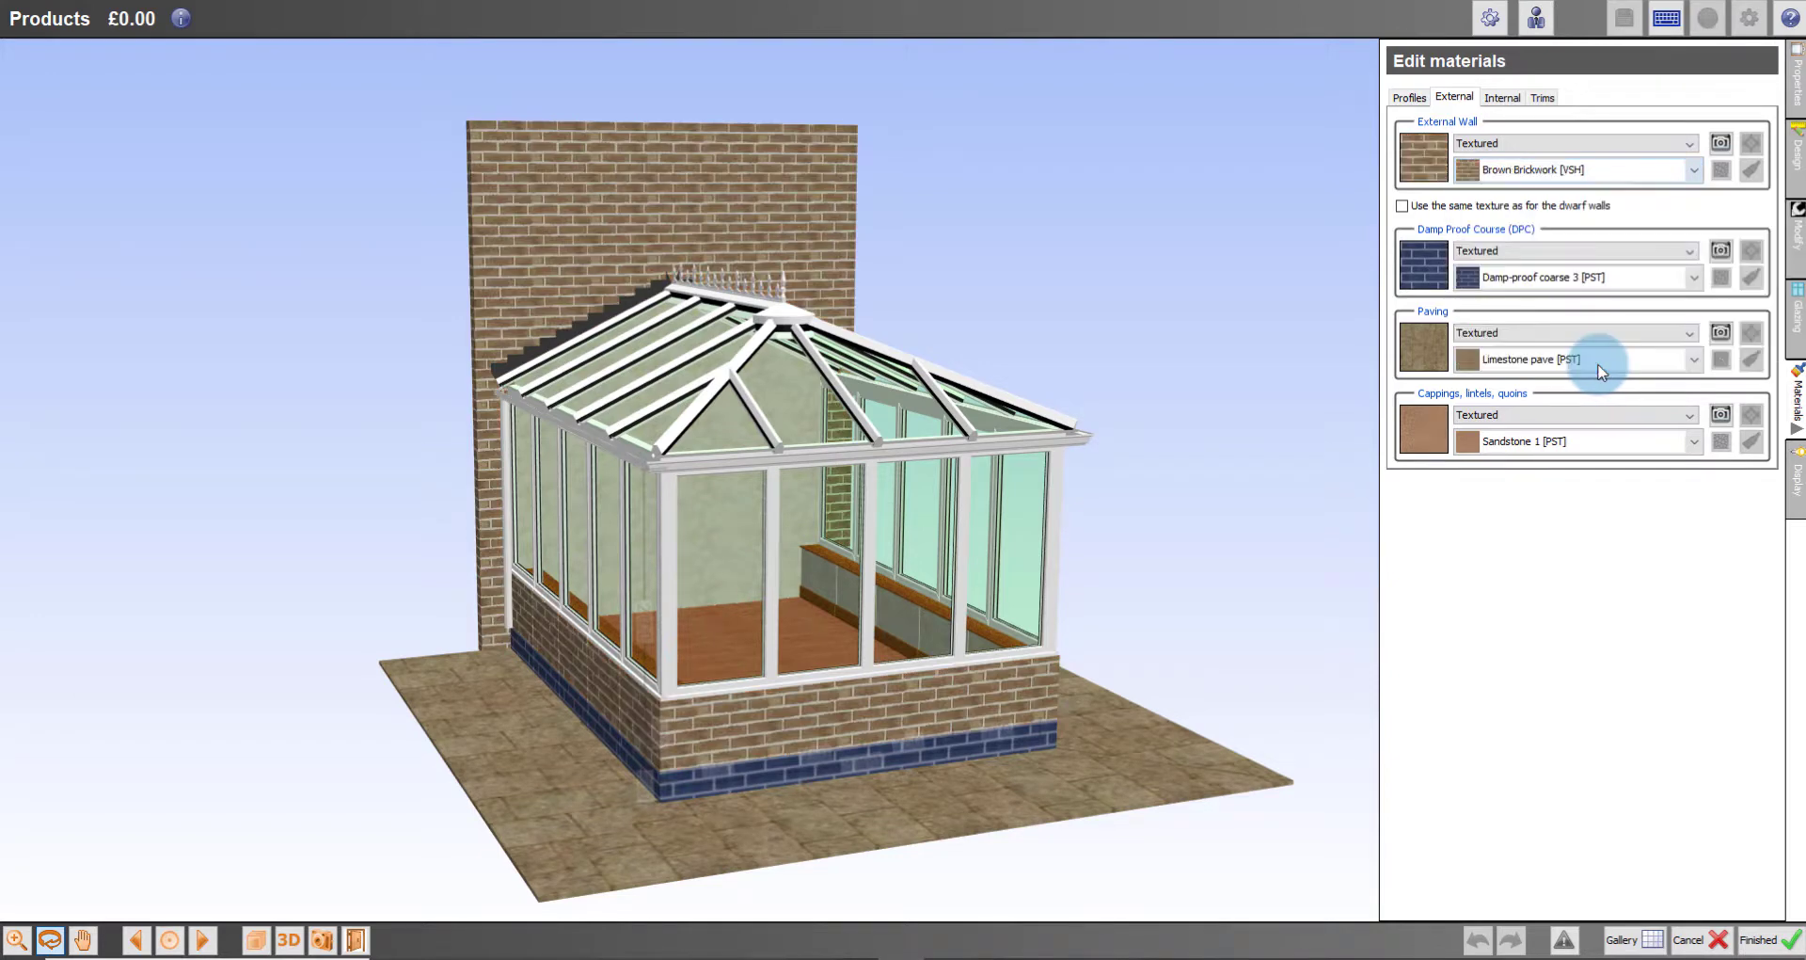
Step: Apply the Check Tile [VSH] texture to the conservatory's internal flooring and inspect the tiled floor up close from another side
drag(1238, 351, 1238, 371)
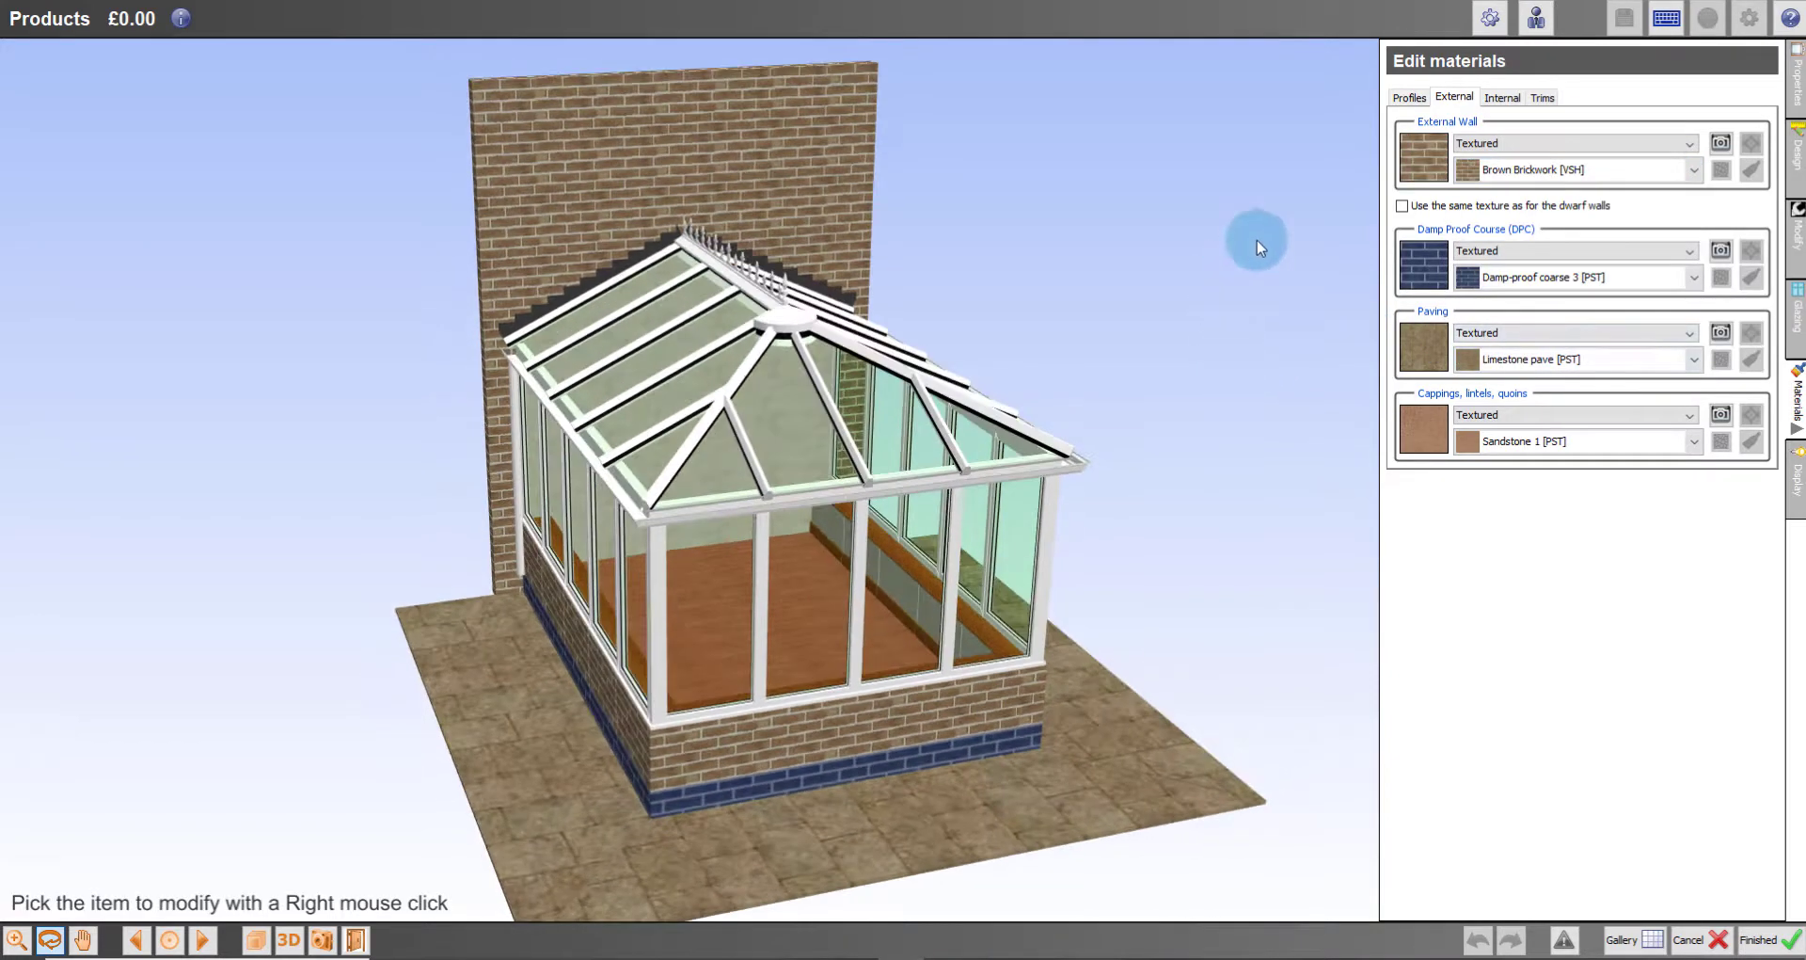
click(1503, 97)
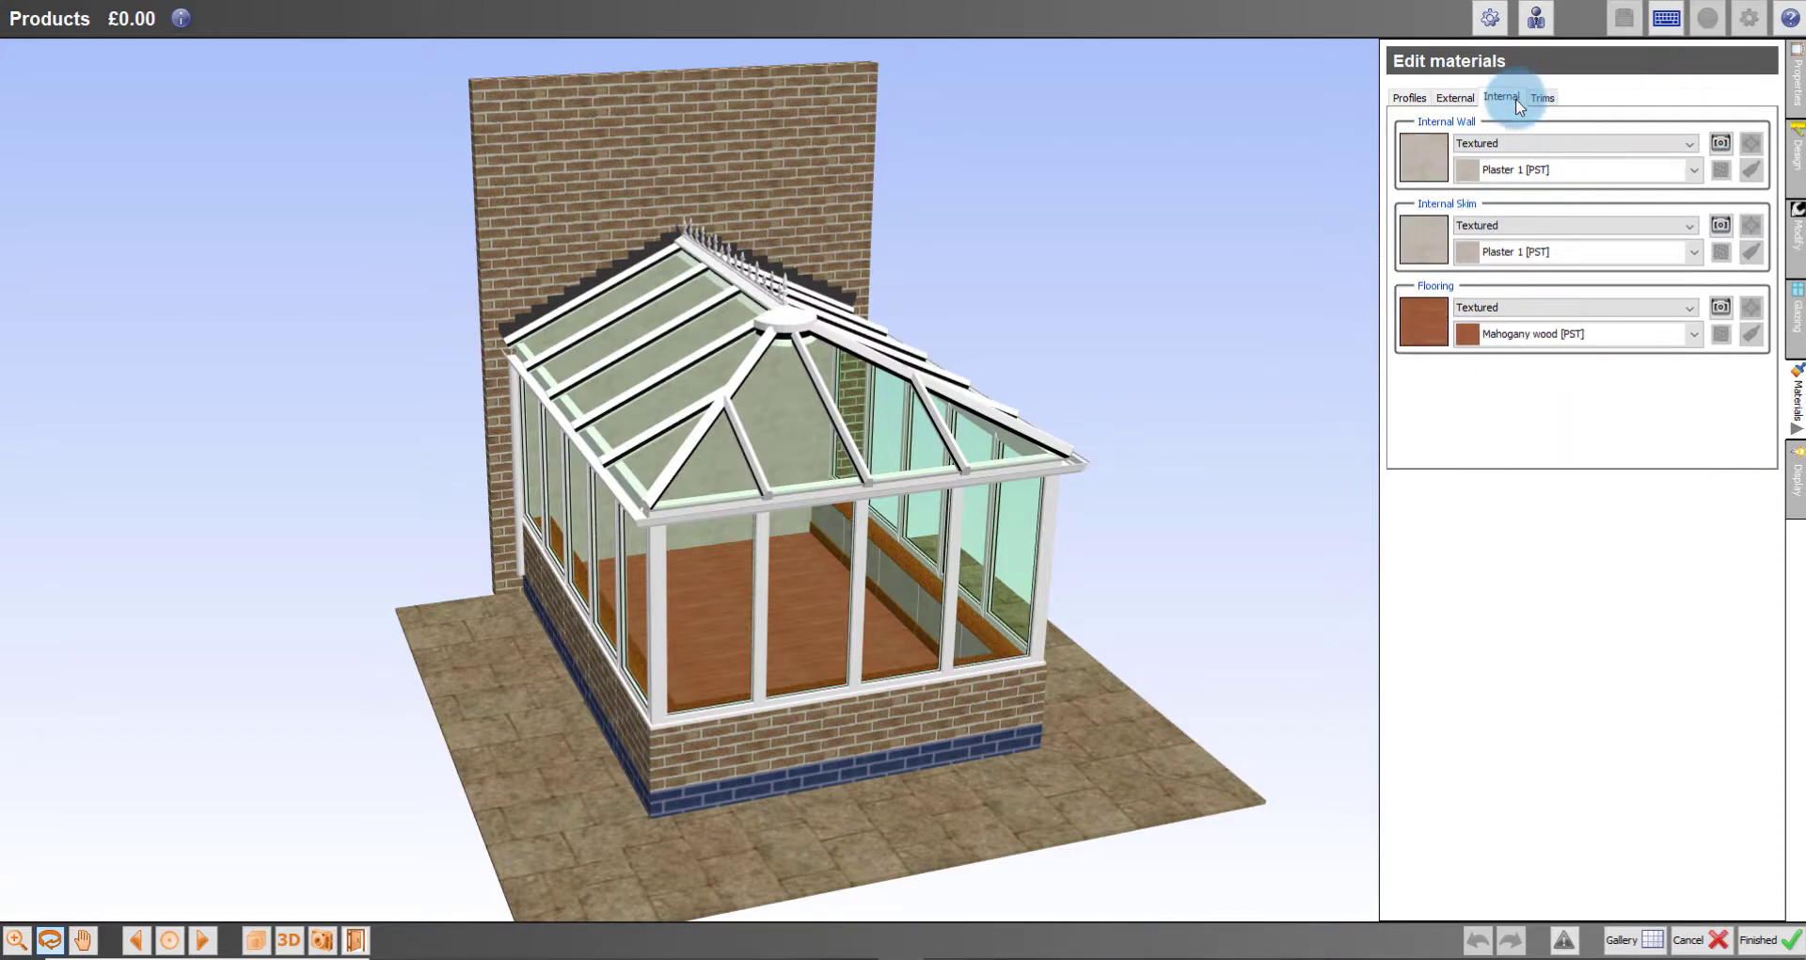
click(1693, 340)
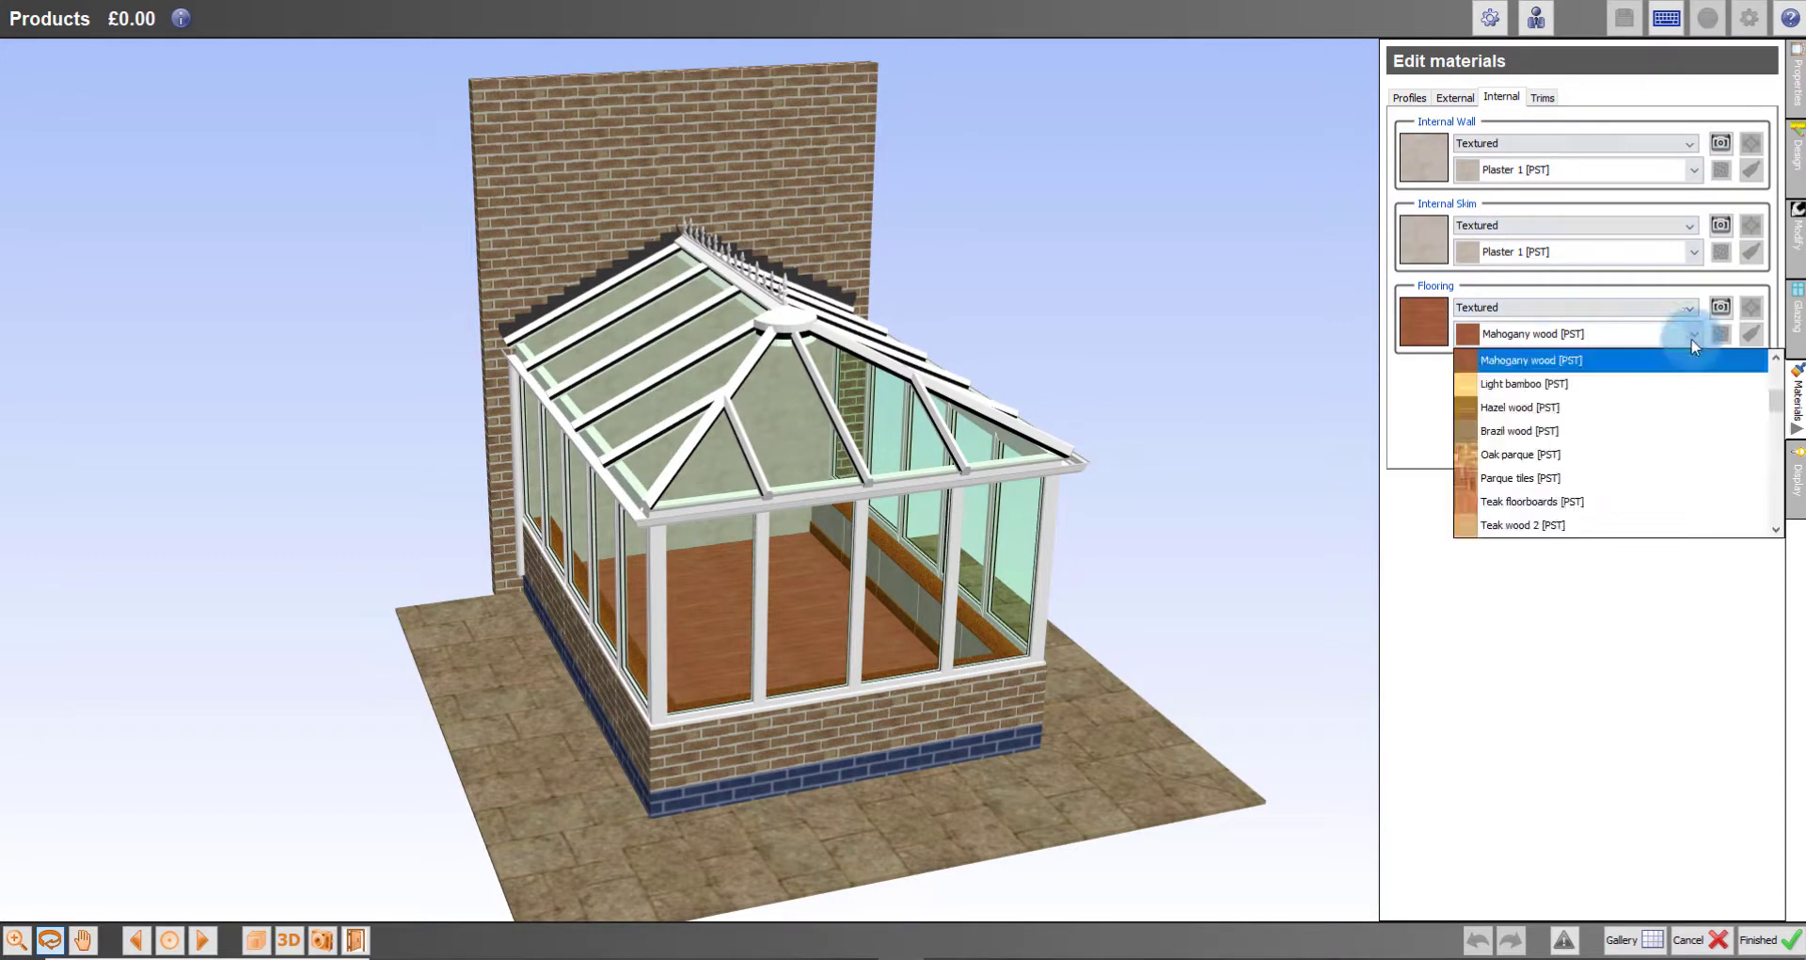
drag(1781, 400, 1773, 523)
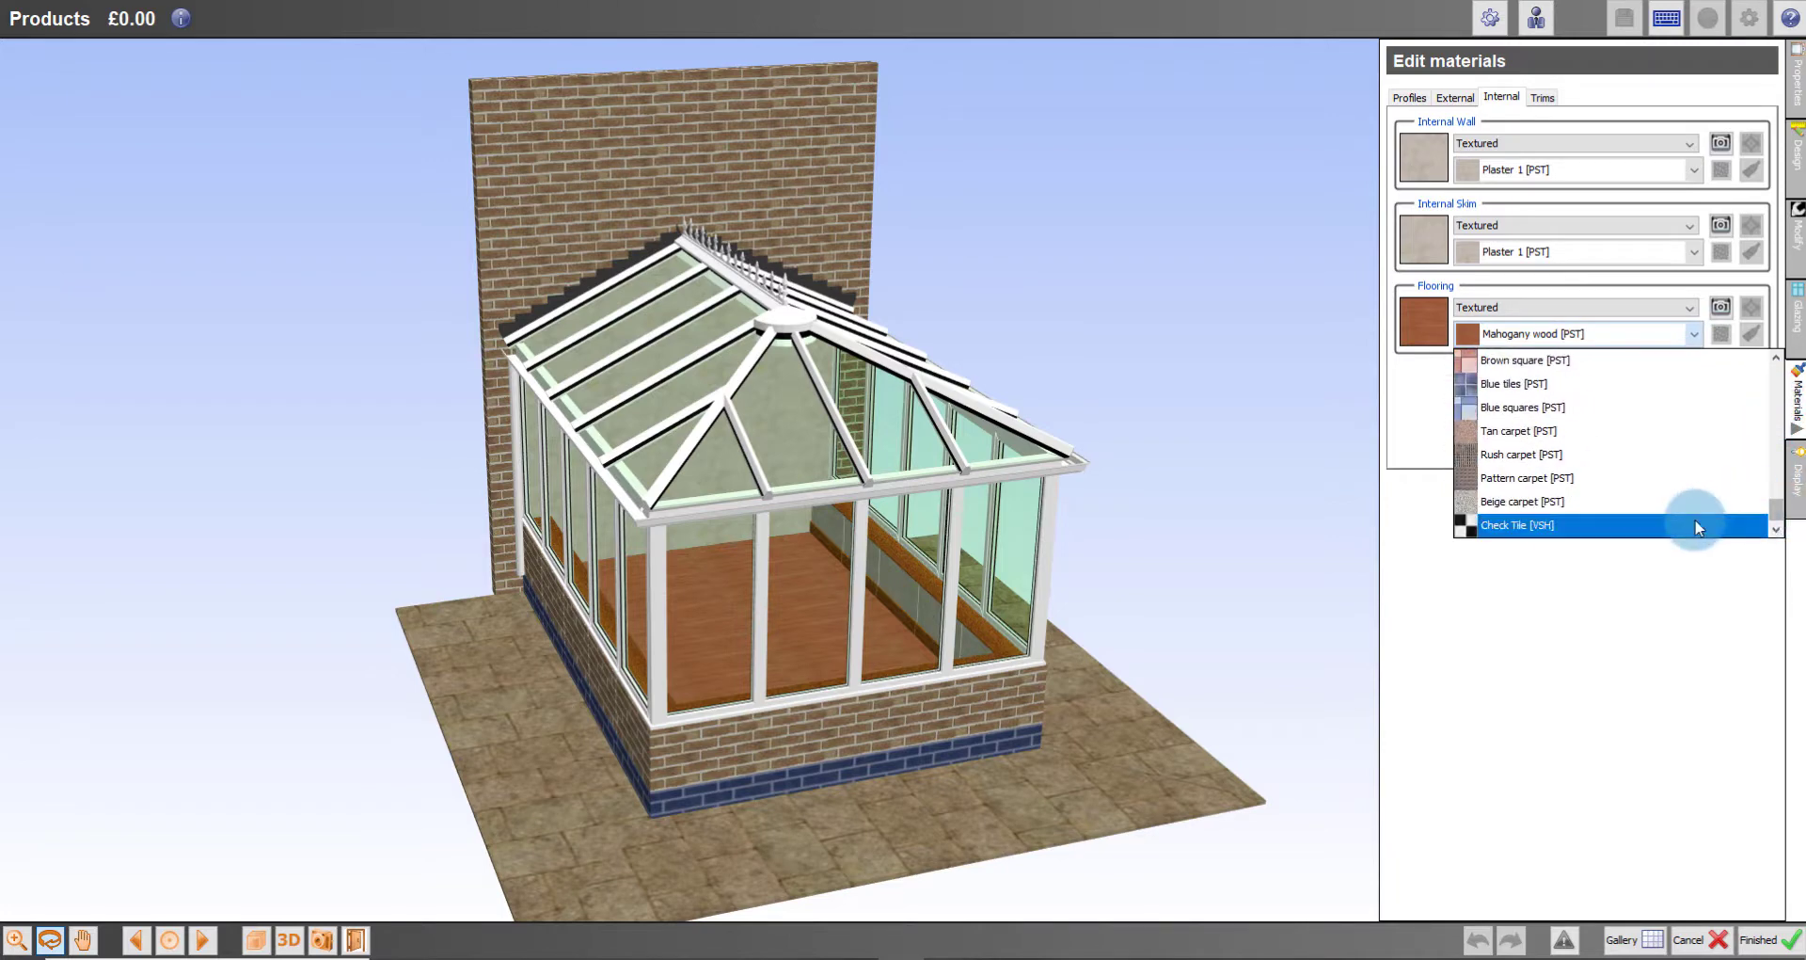
click(1584, 527)
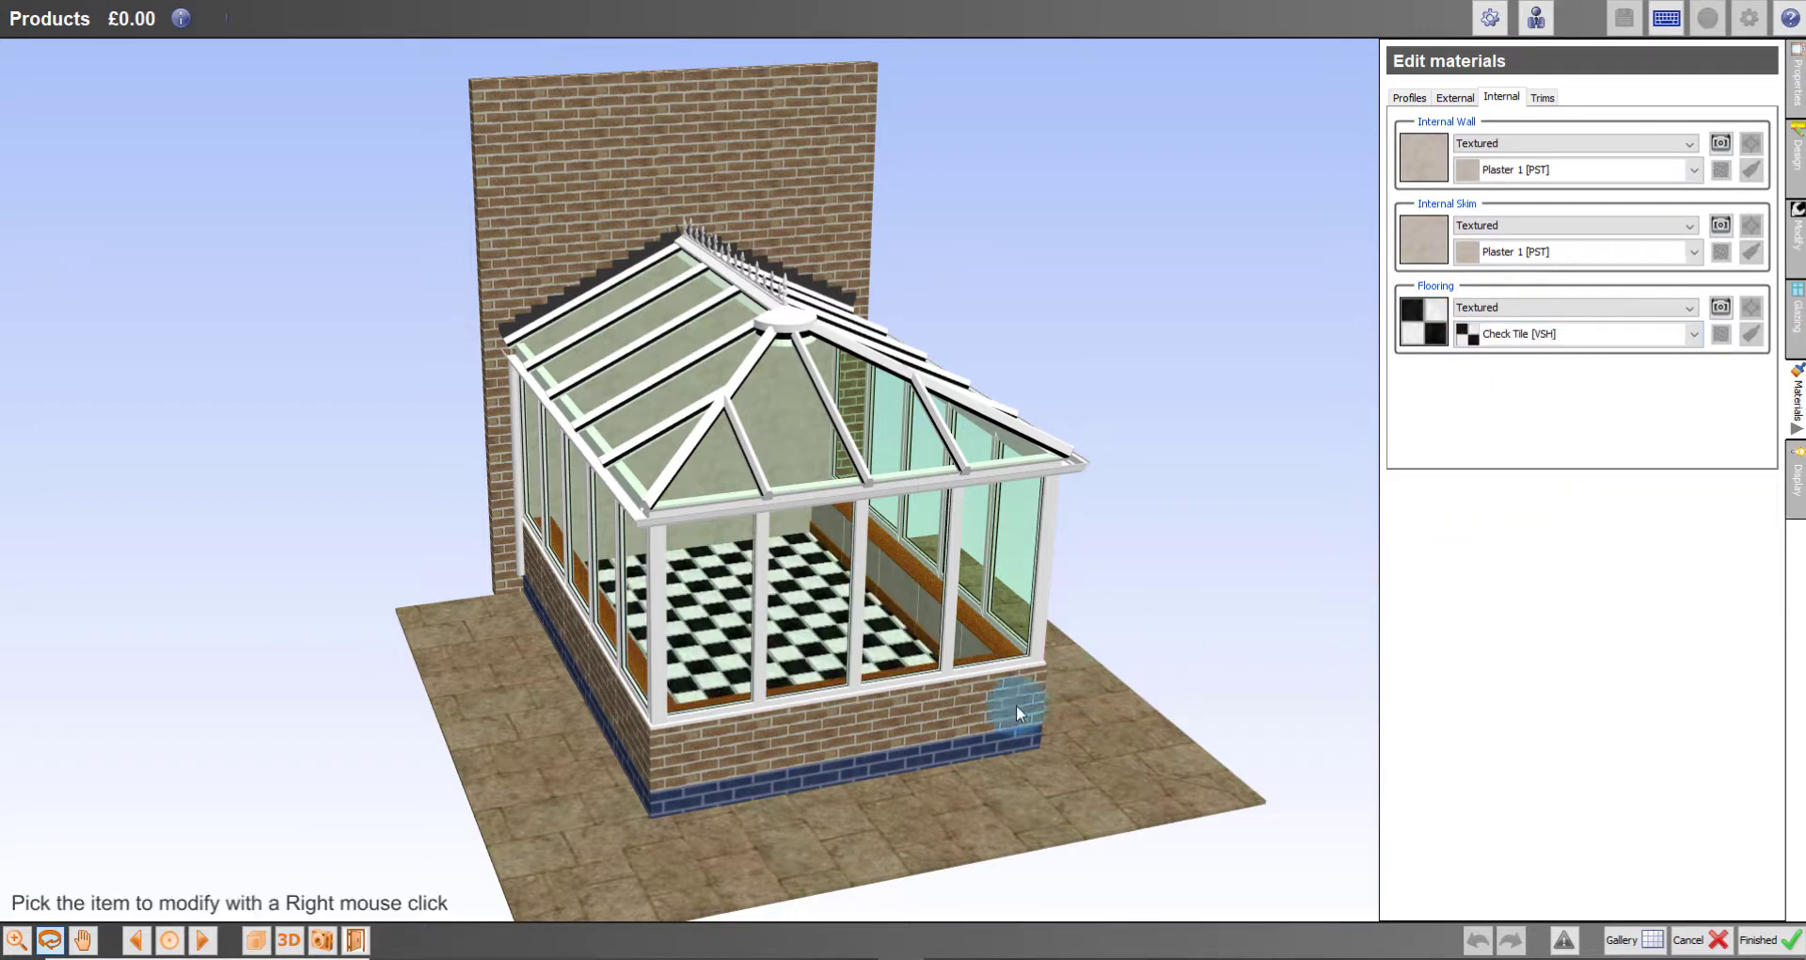
scroll(501, 701, up, 3)
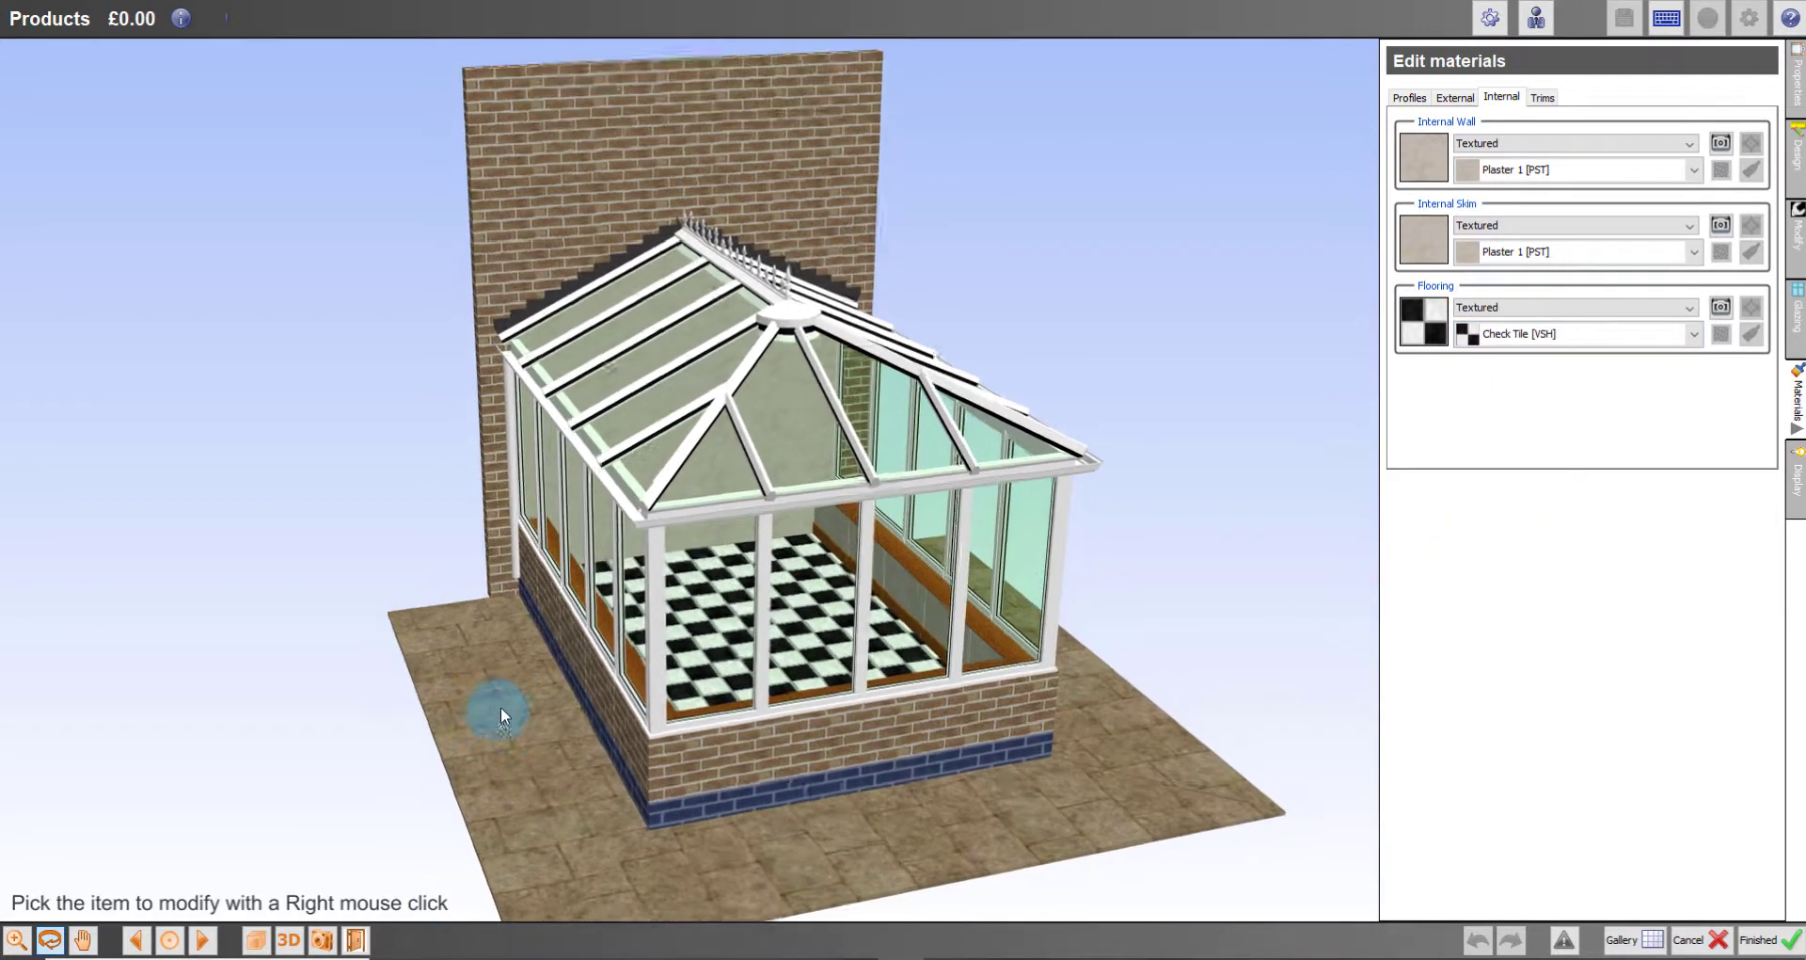
scroll(505, 717, up, 4)
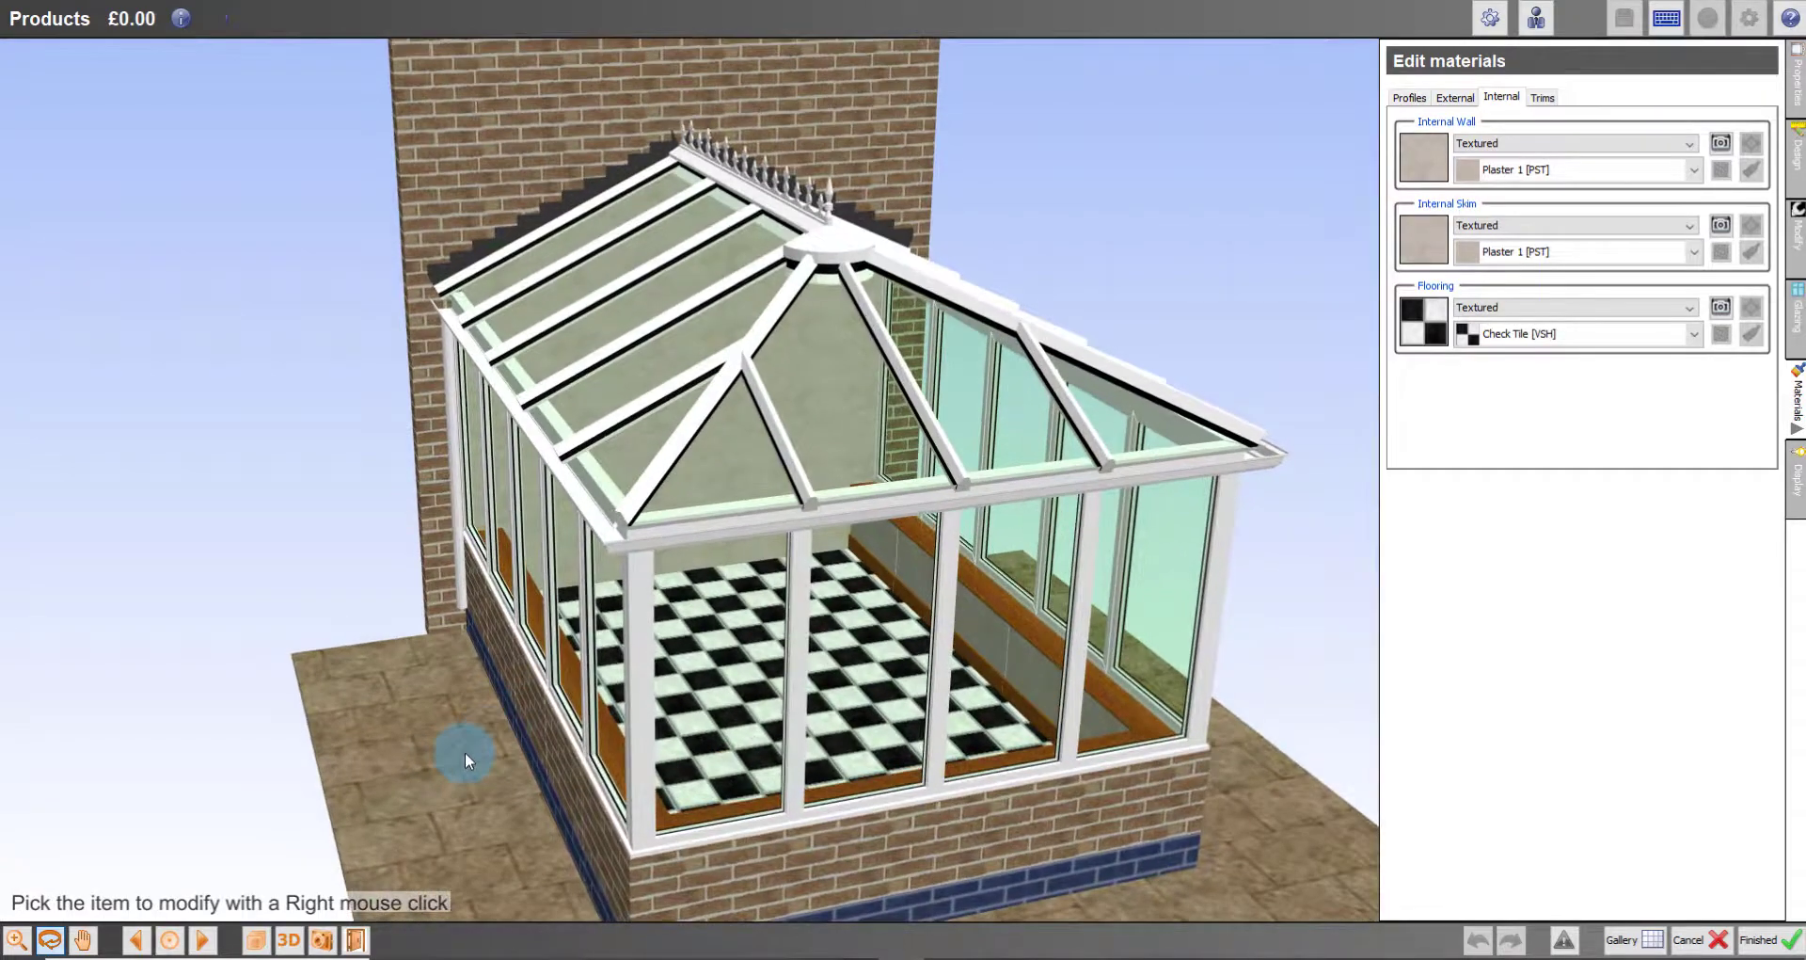
drag(470, 757, 421, 741)
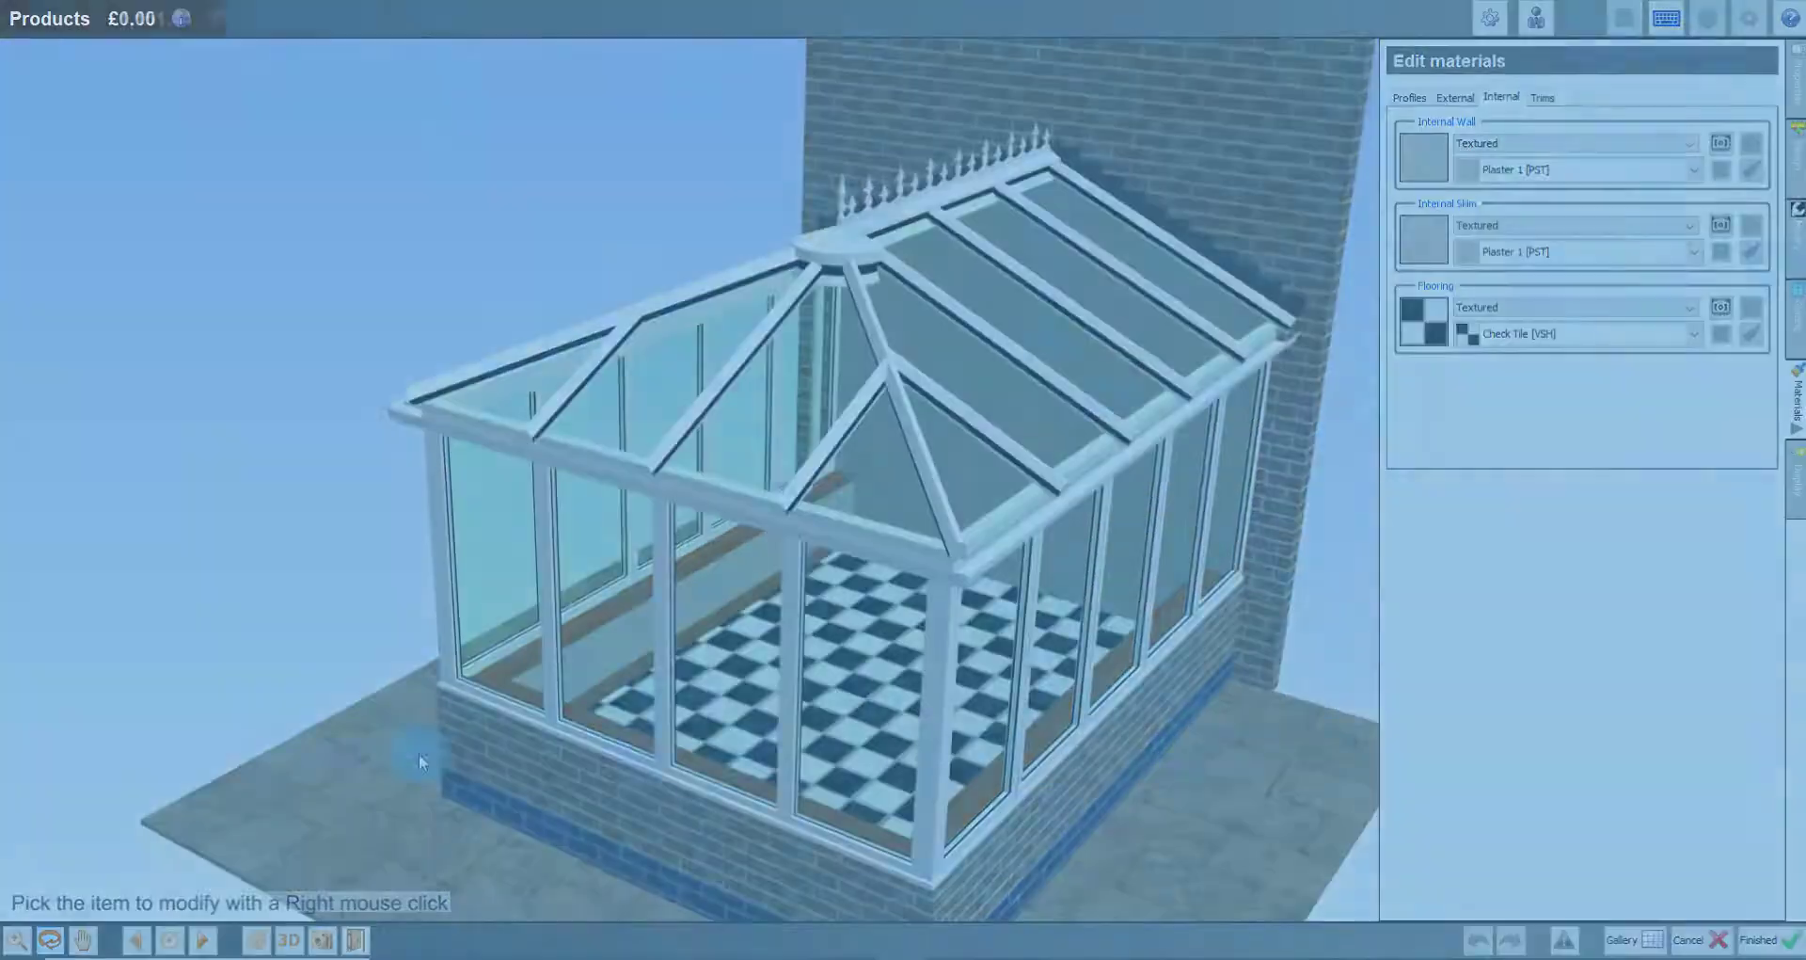